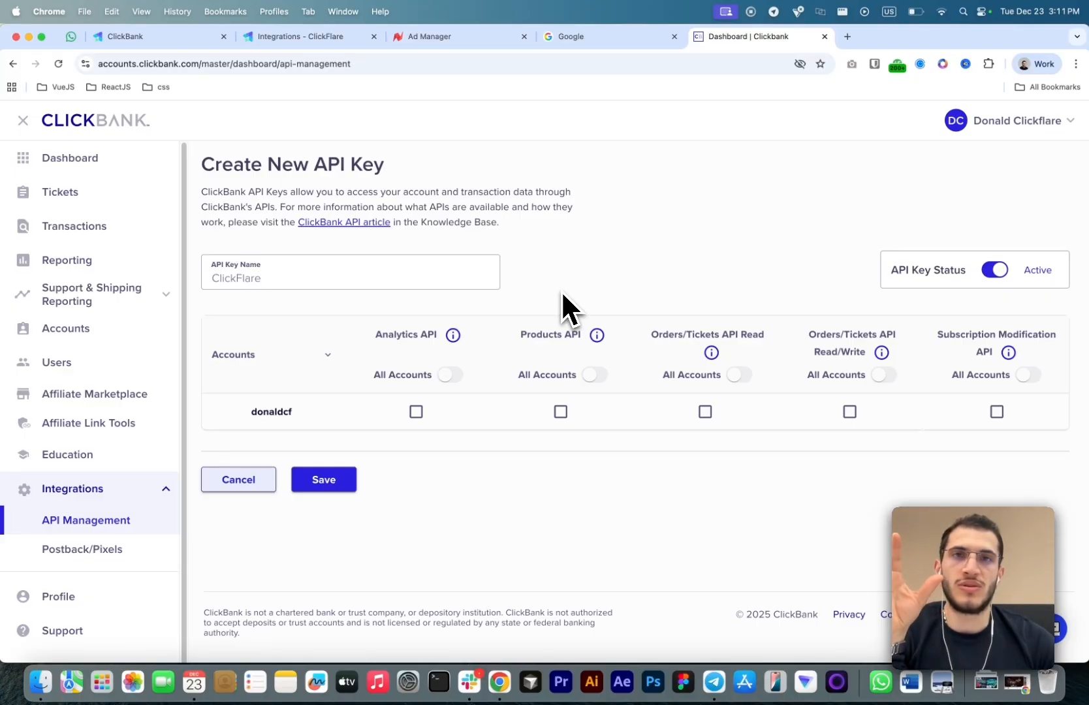
{"action": "left_click", "coordinate": [450, 377]}
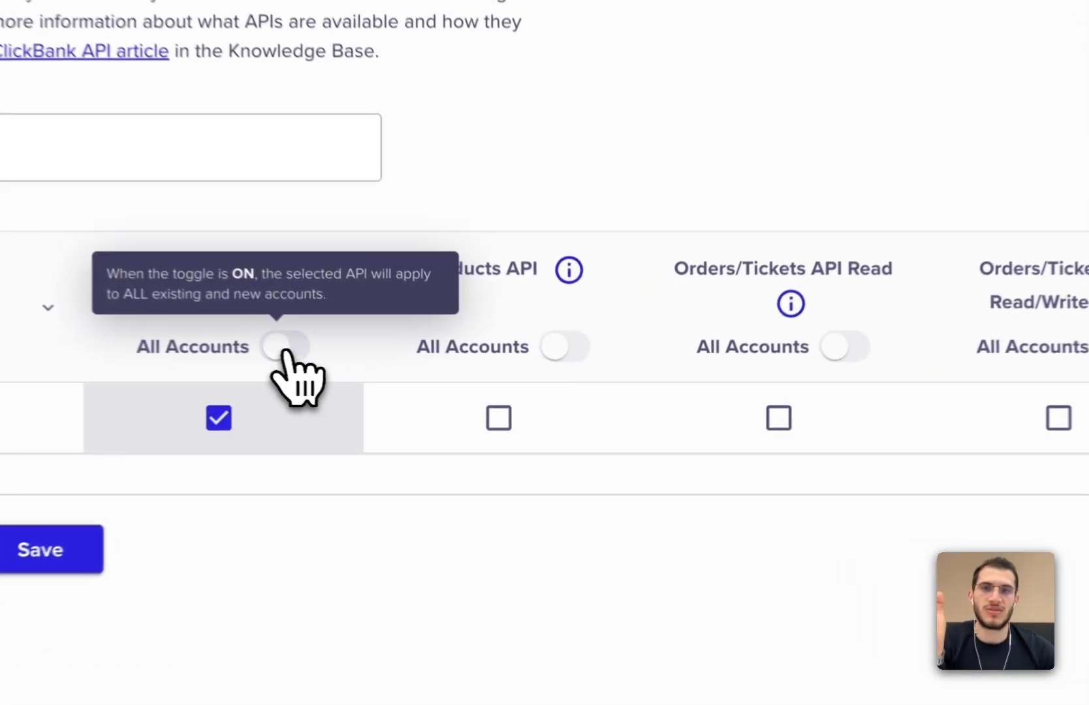
{"action": "left_click", "coordinate": [552, 350]}
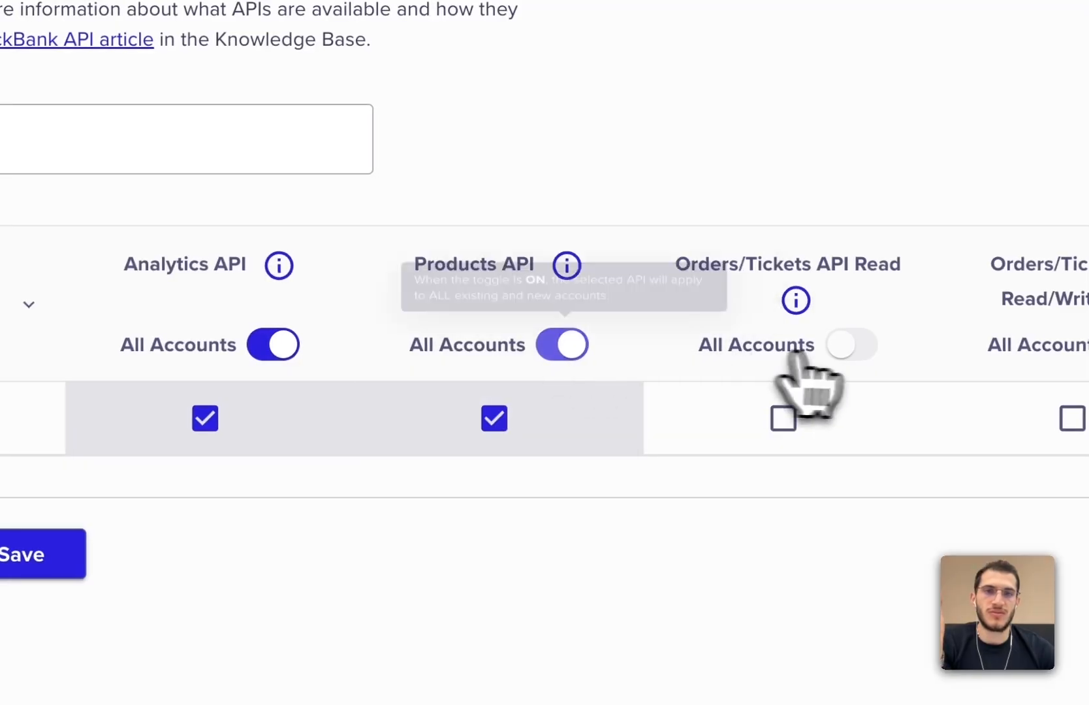
{"action": "left_click", "coordinate": [839, 349]}
{"action": "left_click", "coordinate": [271, 349]}
{"action": "left_click", "coordinate": [560, 349]}
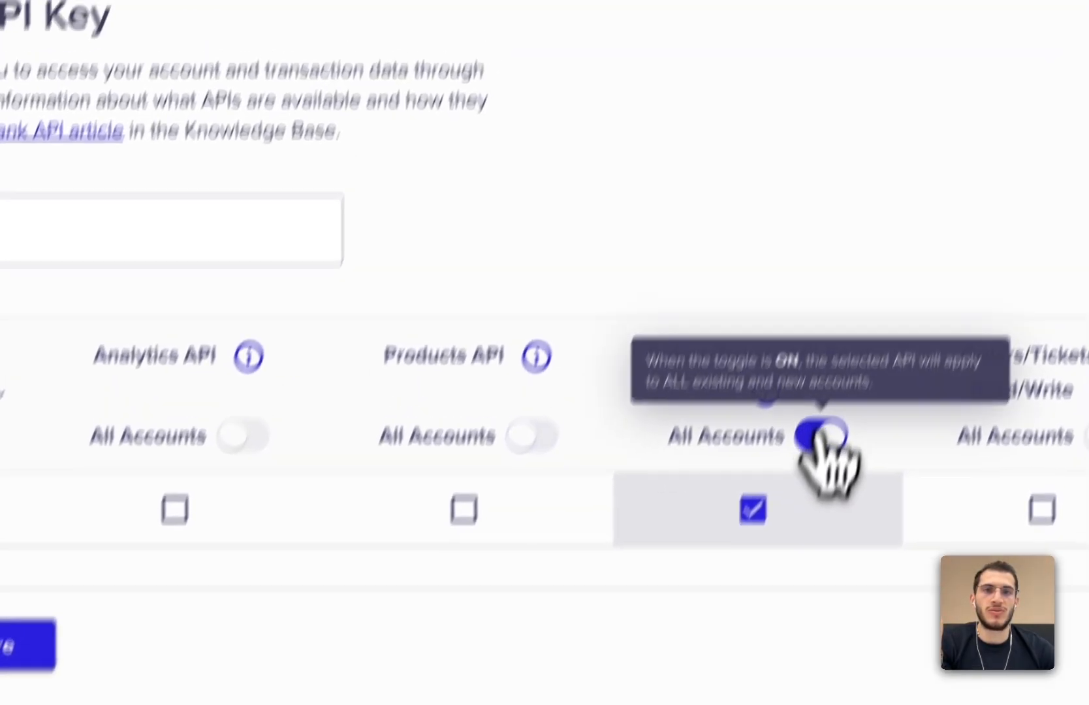
{"action": "left_click", "coordinate": [848, 350]}
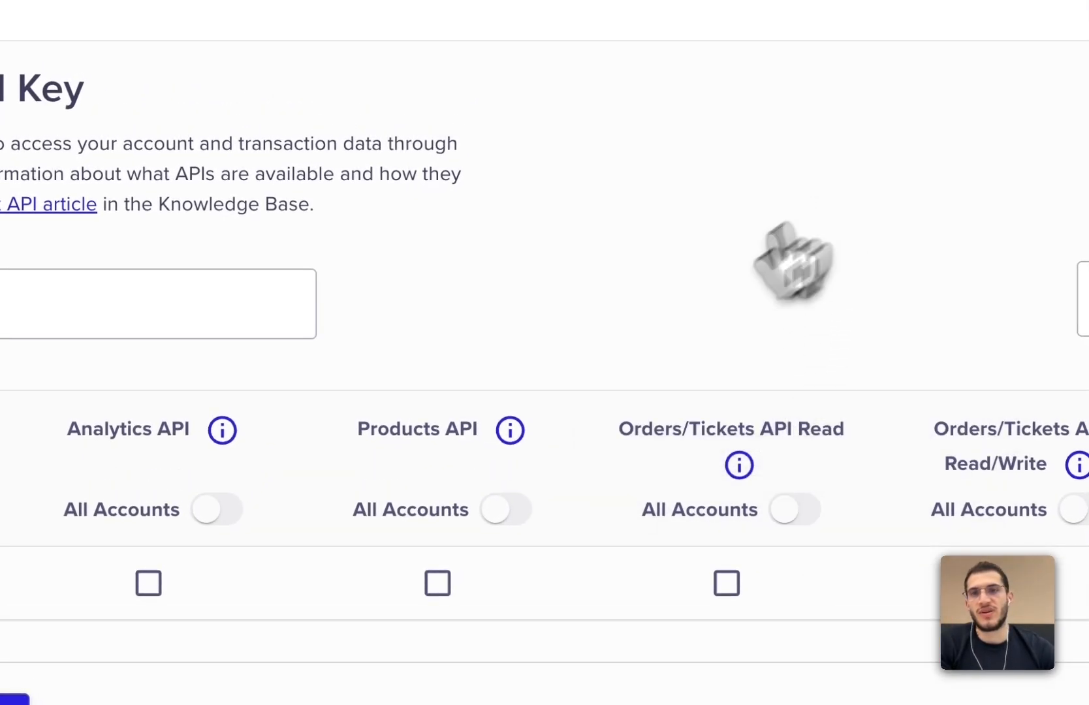
- Grant the ClickFlare key Analytics API, Products API and Orders/Tickets API Read access for the donaldcf account and save it
{"action": "left_click", "coordinate": [148, 583]}
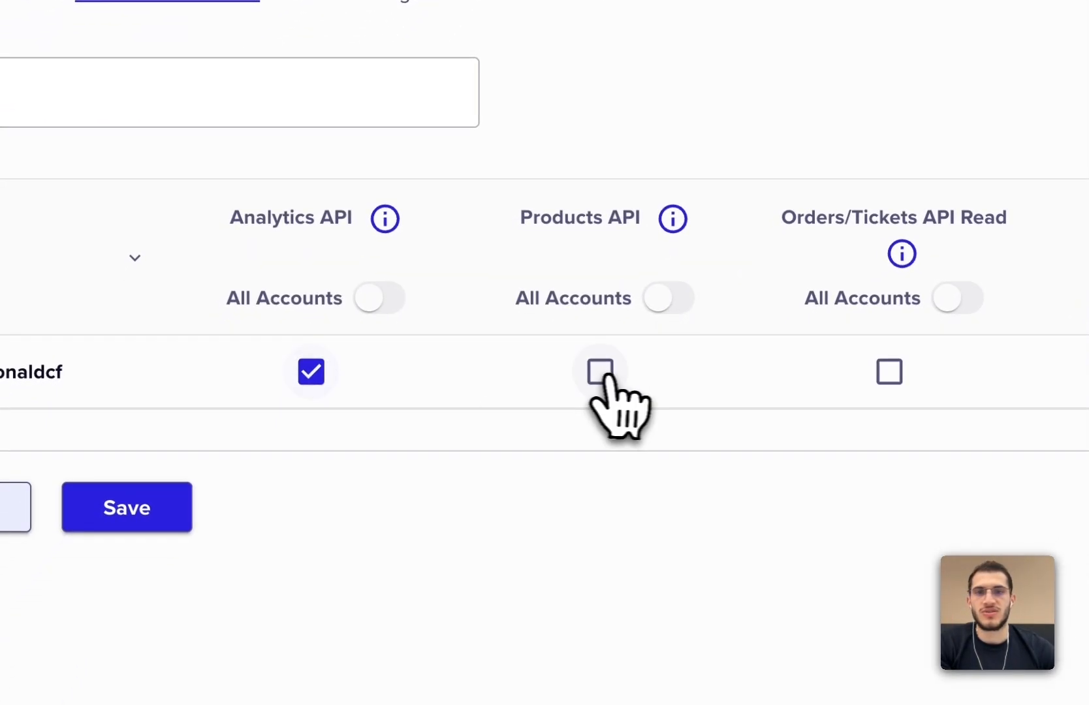
{"action": "left_click", "coordinate": [601, 373]}
{"action": "left_click", "coordinate": [890, 372]}
{"action": "left_click", "coordinate": [628, 343]}
{"action": "left_click", "coordinate": [918, 343]}
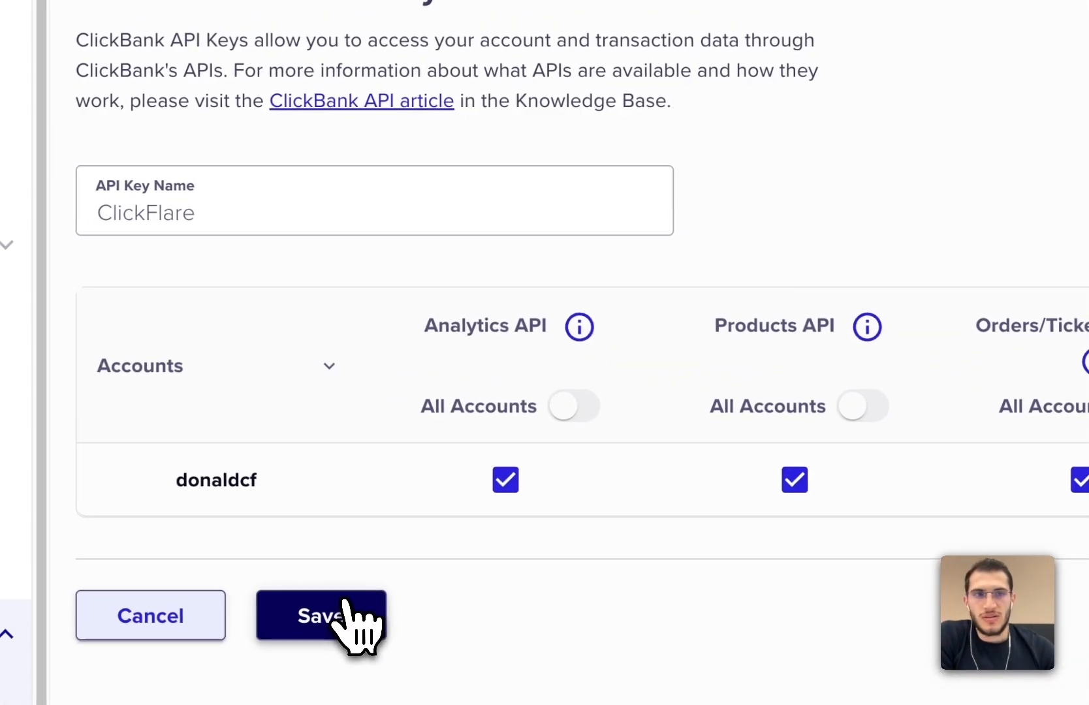
{"action": "left_click", "coordinate": [350, 611]}
- Copy the new ClickBank API key, paste it into ClickFlare's ClickBank integration API Key field and save
{"action": "left_click", "coordinate": [781, 181]}
{"action": "left_click", "coordinate": [343, 79]}
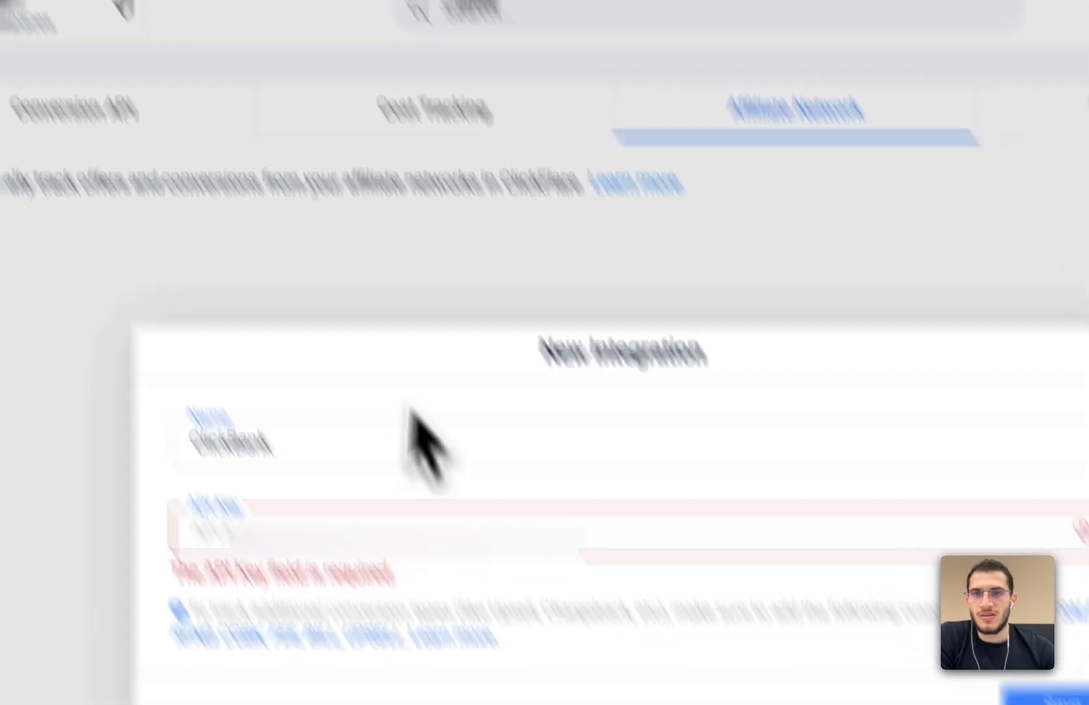
{"action": "left_click", "coordinate": [357, 393]}
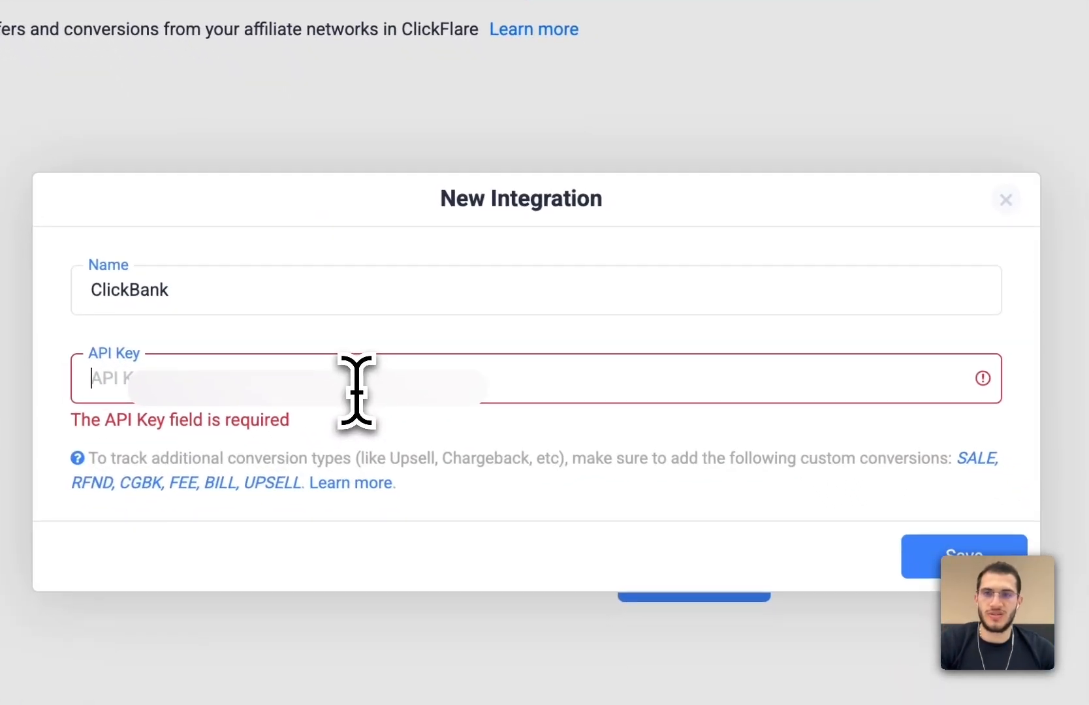
{"action": "key", "text": "ctrl+v"}
{"action": "left_click", "coordinate": [997, 566]}
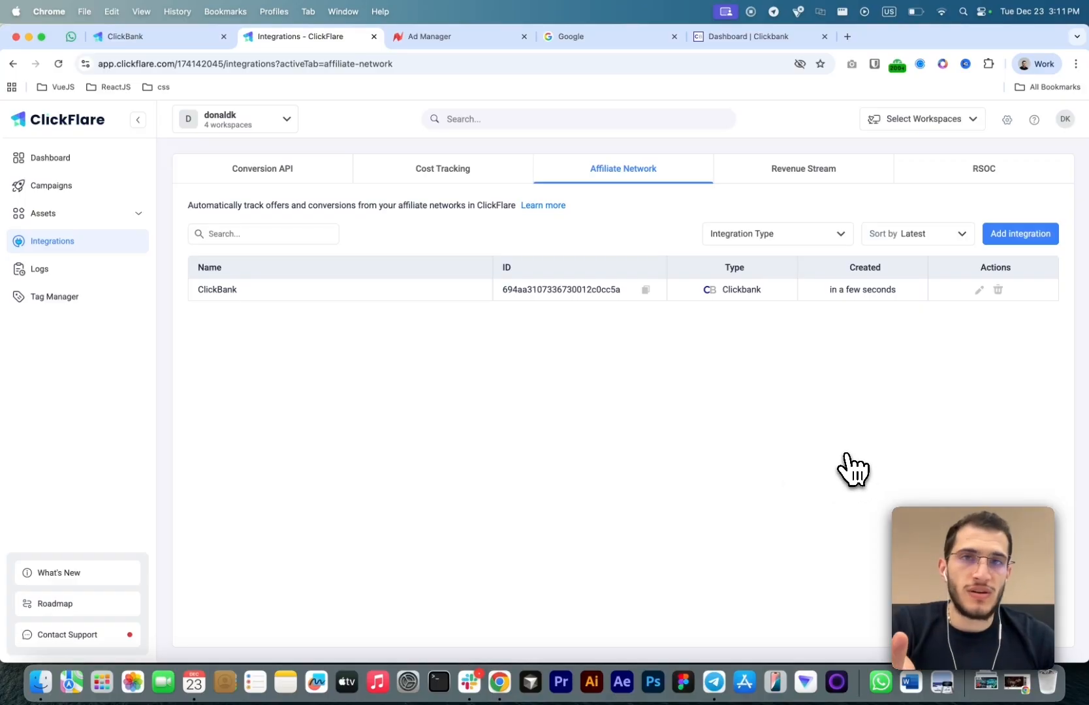
- Read the ClickBank integration help article's API key and conversion types sections
{"action": "left_click", "coordinate": [196, 37]}
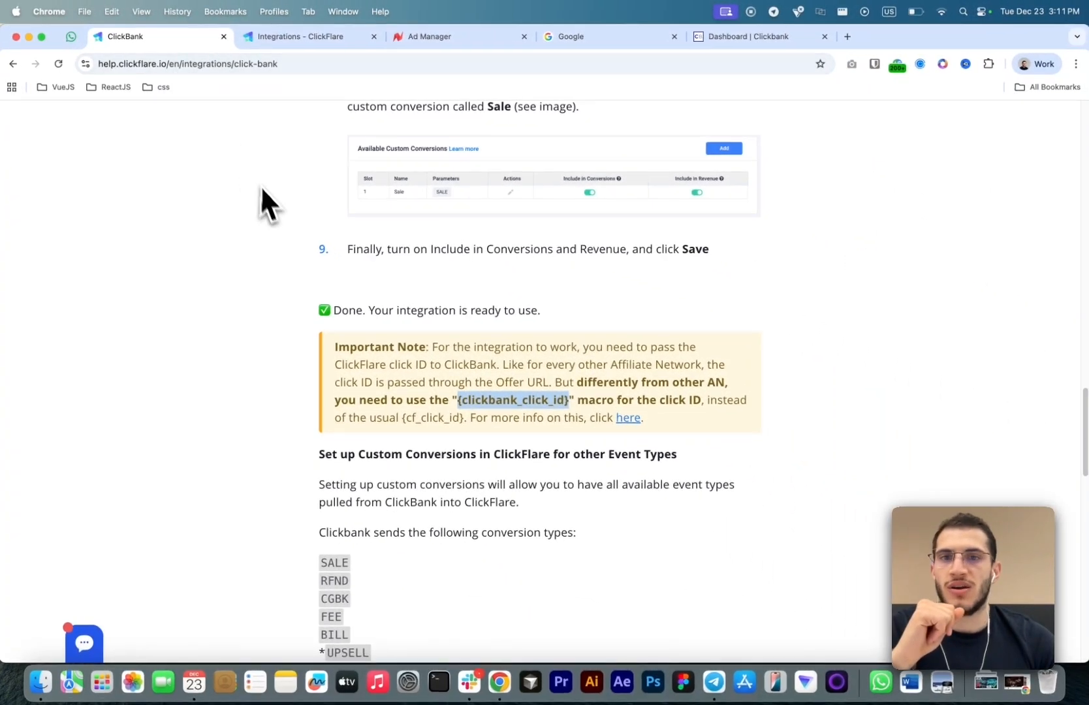
{"action": "scroll", "coordinate": [271, 215], "scroll_direction": "up", "scroll_amount": 15}
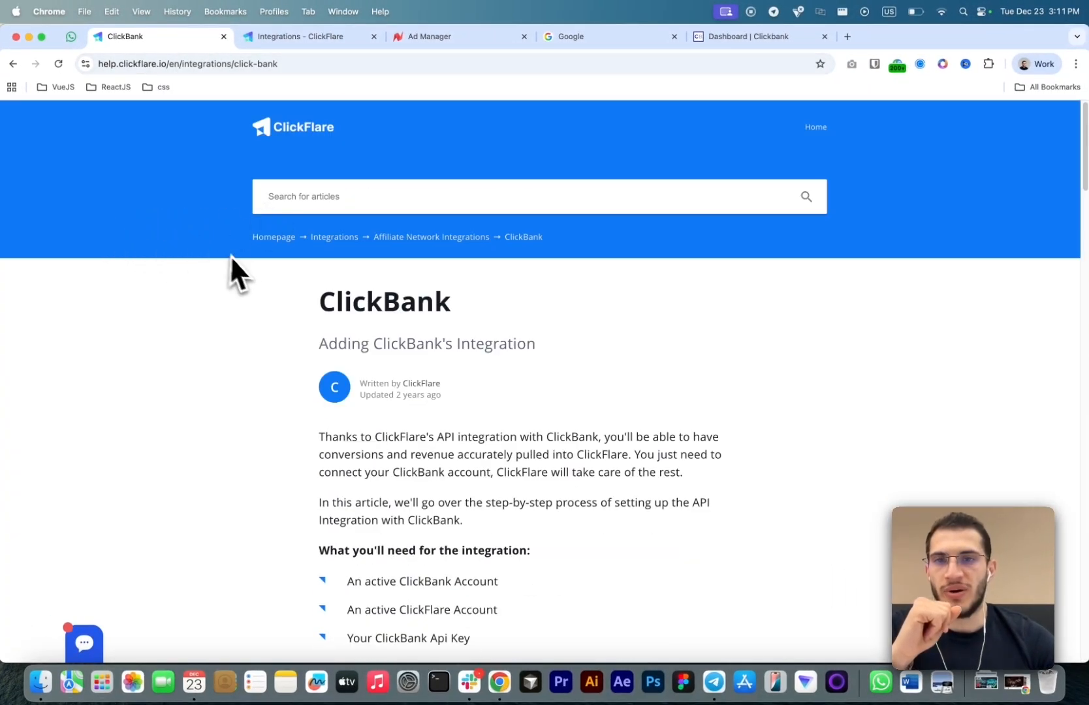
{"action": "scroll", "coordinate": [268, 293], "scroll_direction": "down", "scroll_amount": 12}
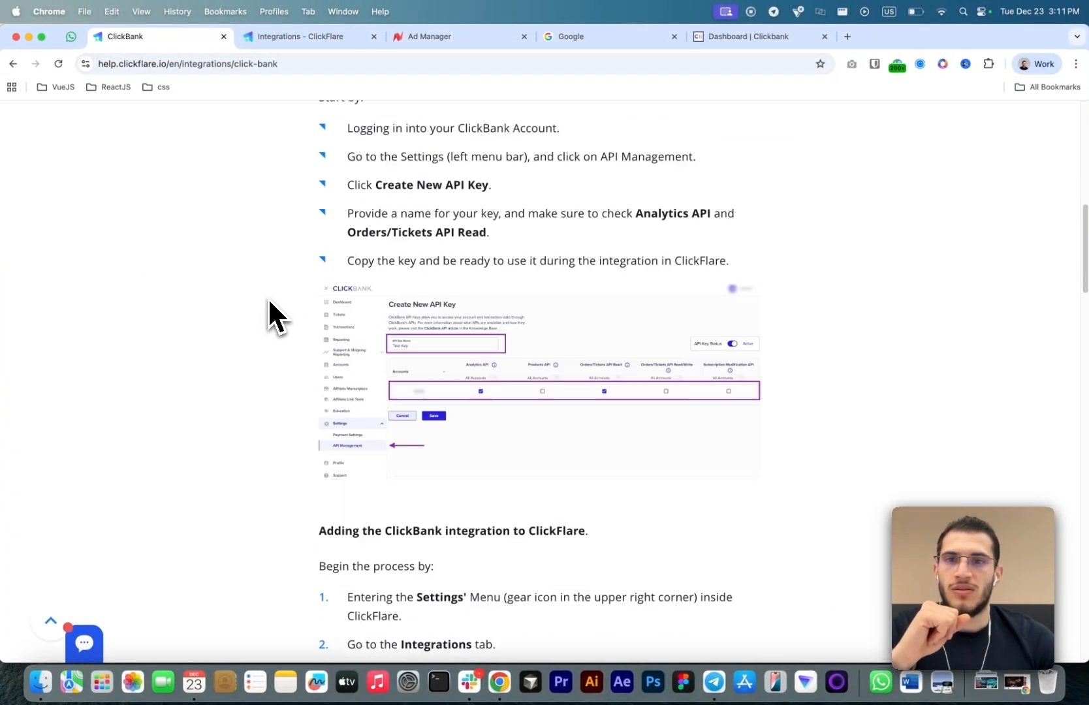
{"action": "scroll", "coordinate": [271, 302], "scroll_direction": "down", "scroll_amount": 15}
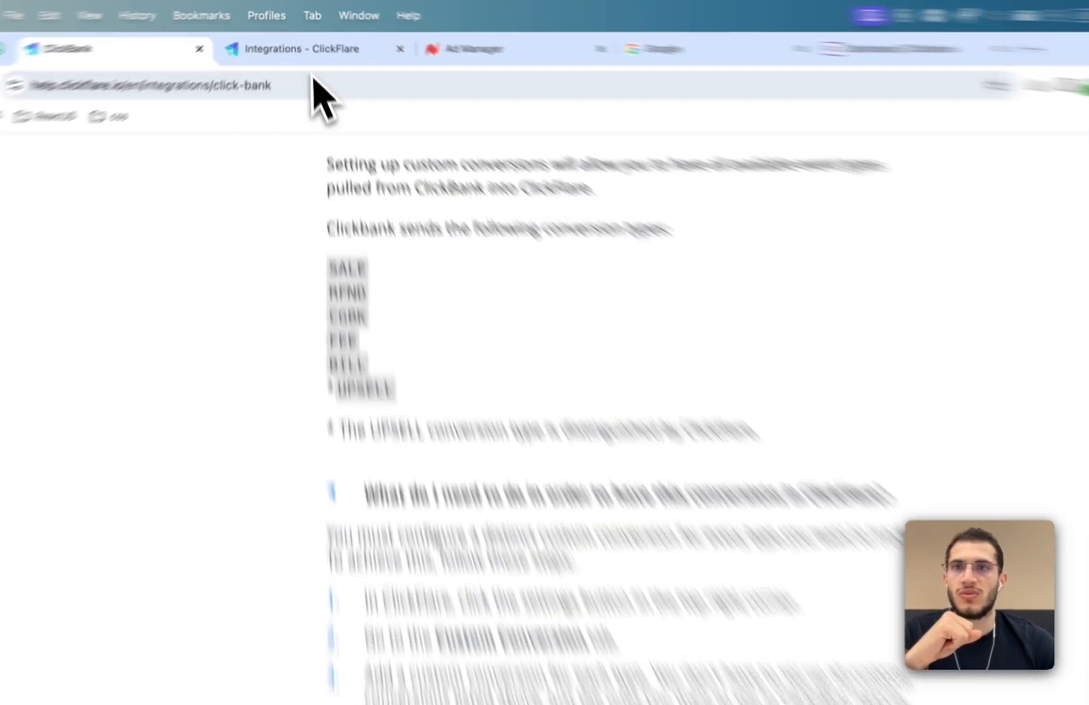
- Open the Custom Conversions page in ClickFlare settings
{"action": "left_click", "coordinate": [307, 37]}
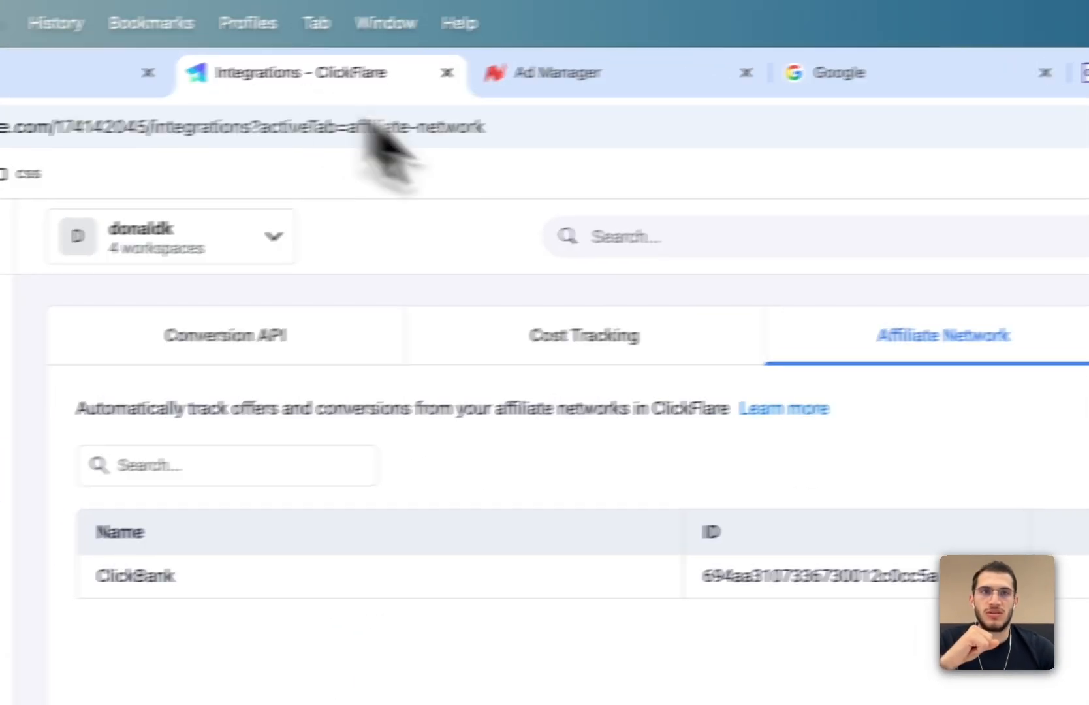
{"action": "left_click", "coordinate": [924, 239]}
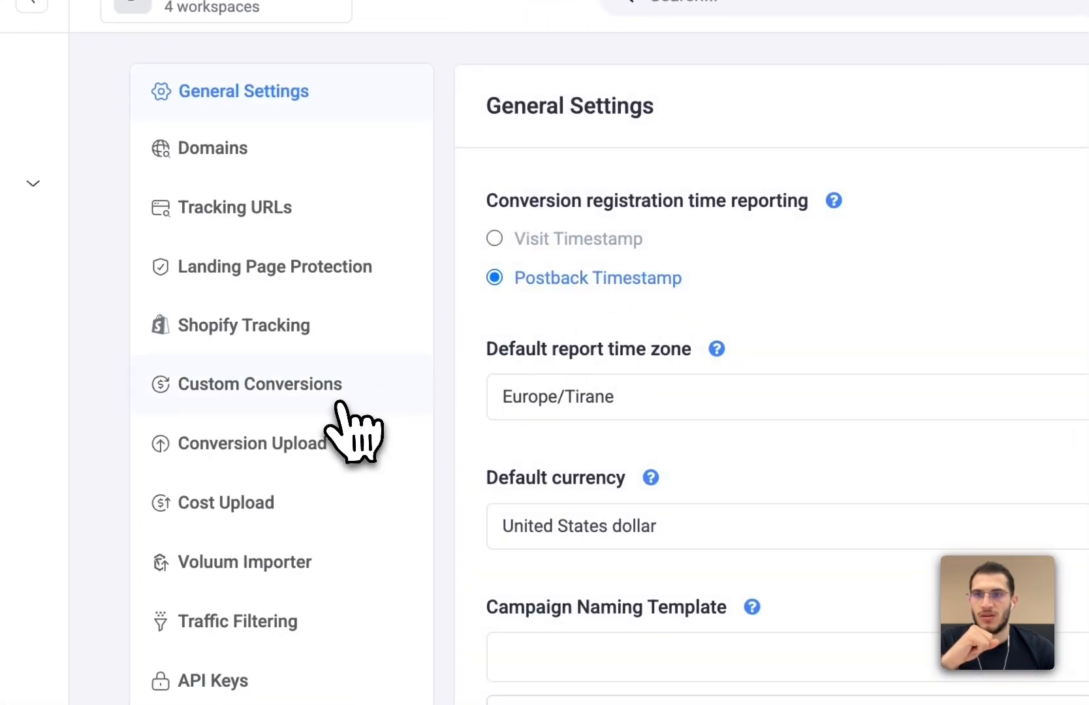
{"action": "left_click", "coordinate": [342, 400]}
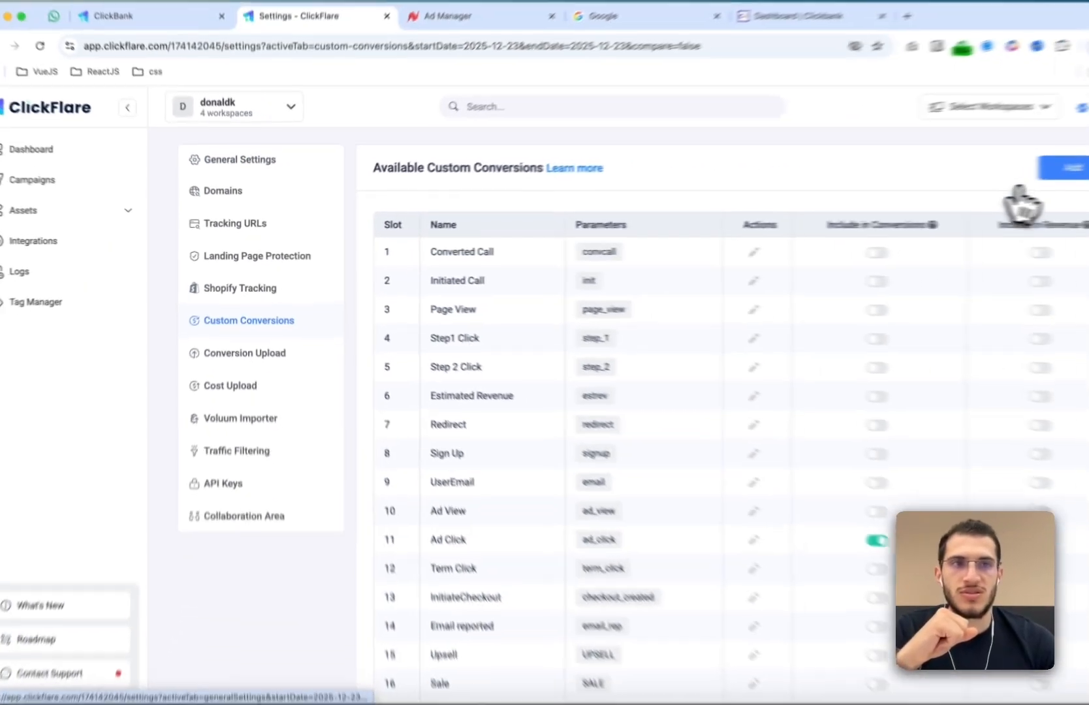
- Try adding a custom conversion named Sale with parameter SALE, included in Conversions and Revenue, then close the dialog
{"action": "left_click", "coordinate": [1053, 171]}
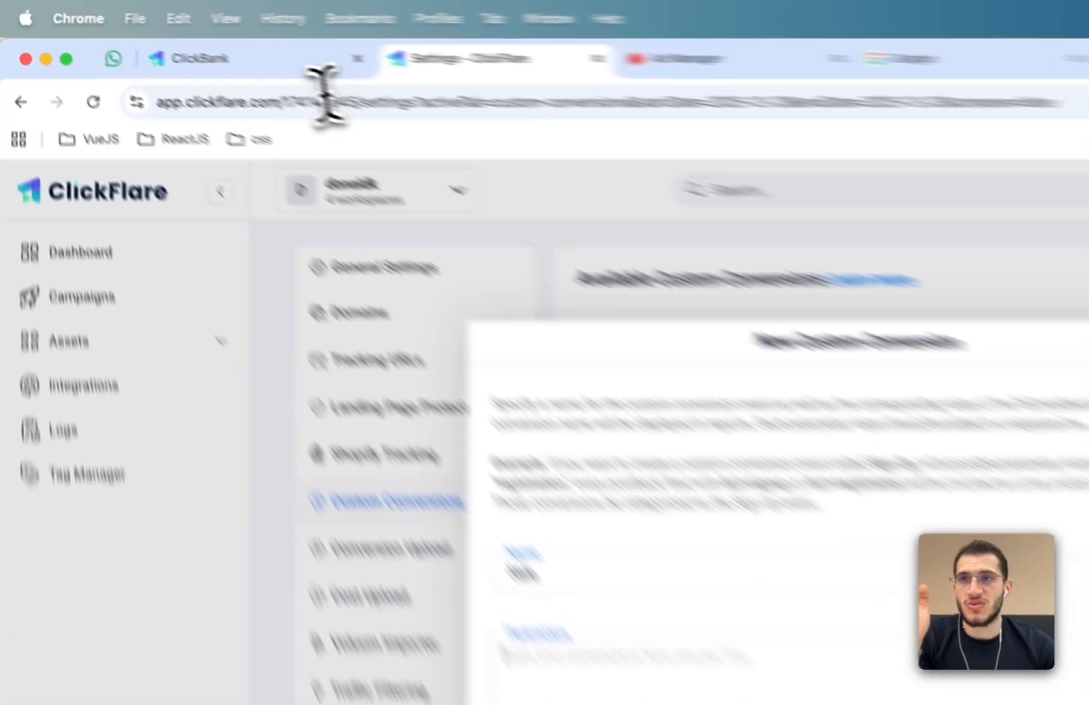
{"action": "left_click", "coordinate": [150, 36]}
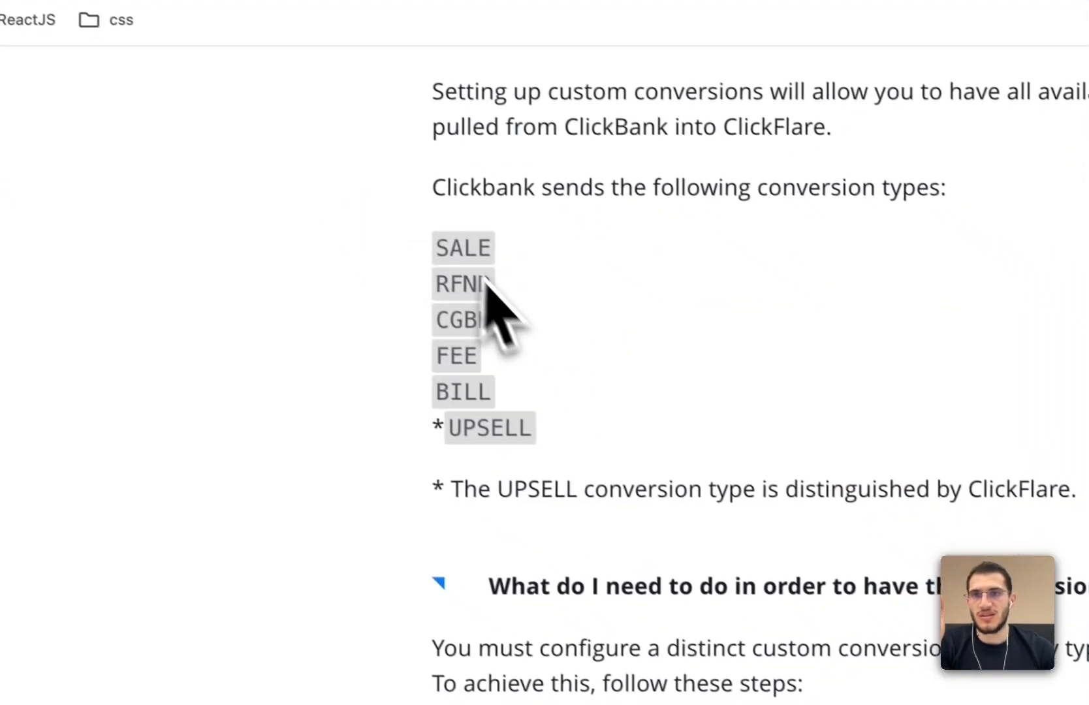
{"action": "double_click", "coordinate": [455, 243]}
{"action": "key", "text": "super+c"}
{"action": "left_click", "coordinate": [401, 0]}
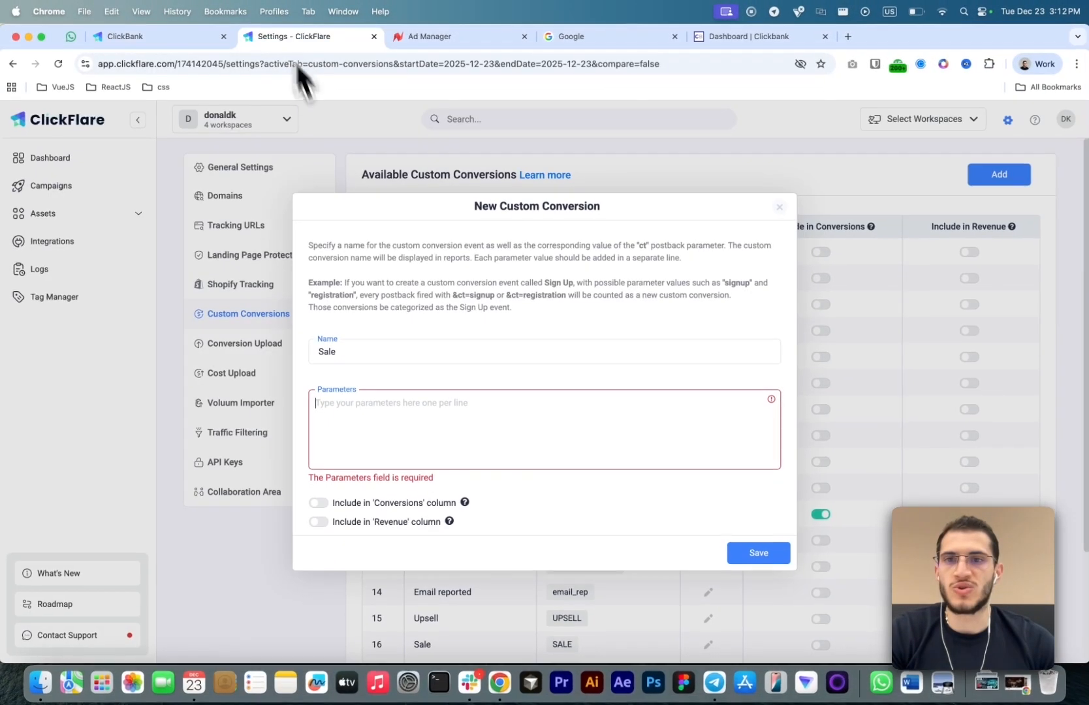
{"action": "key", "text": "super+v"}
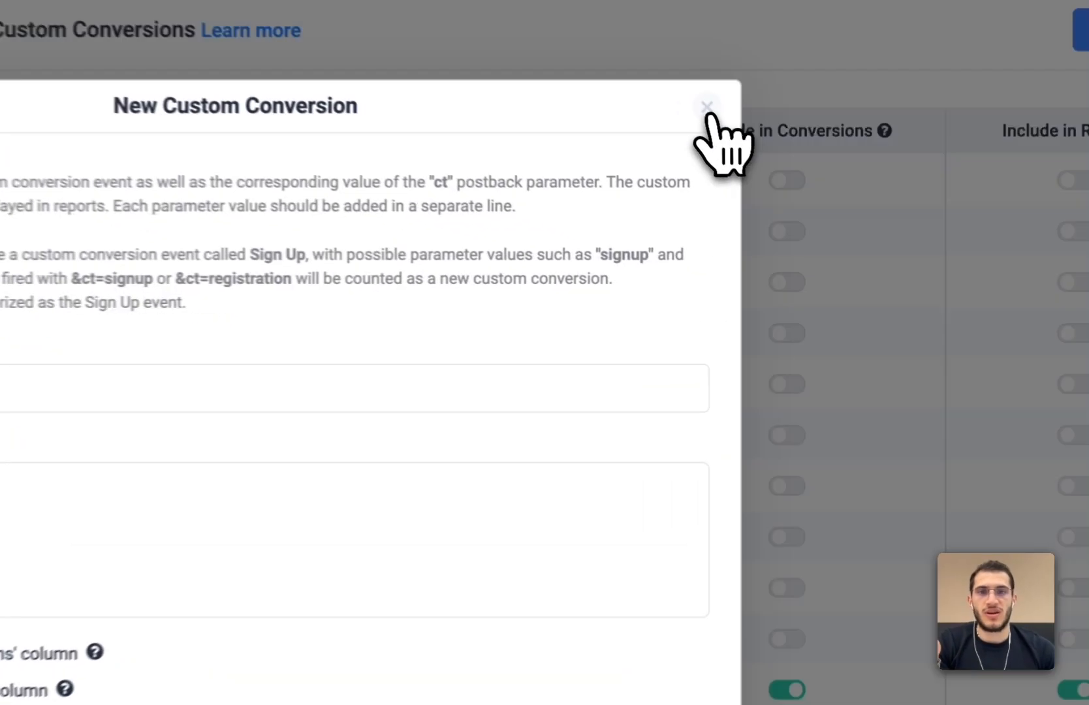
{"action": "left_click", "coordinate": [780, 215]}
- Review the existing custom conversions for the ClickBank parameters SALE, RFND, CGBK, FEE and BILL
{"action": "scroll", "coordinate": [636, 390], "scroll_direction": "down", "scroll_amount": 3}
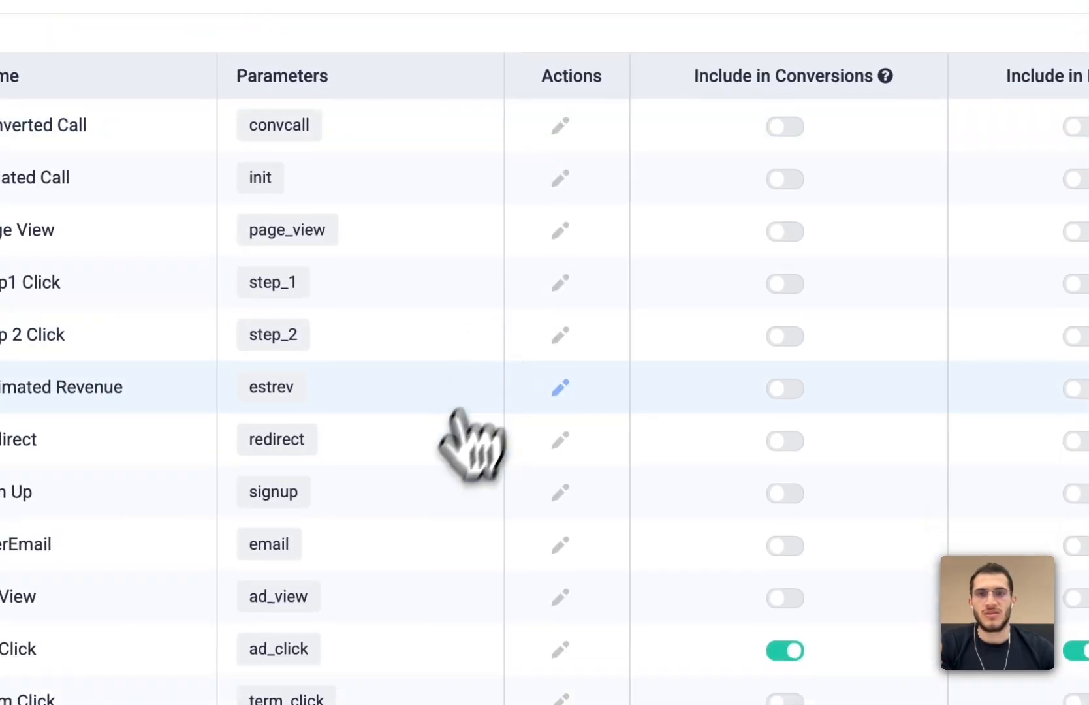
{"action": "left_click_drag", "start_coordinate": [557, 450], "coordinate": [619, 492]}
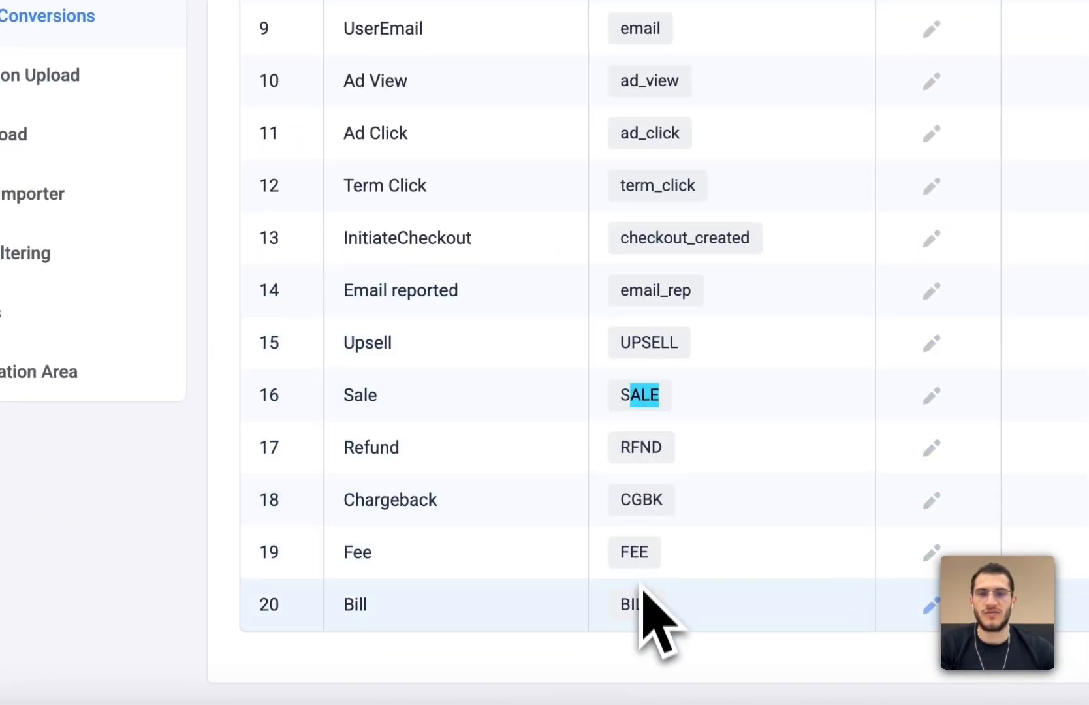
{"action": "left_click", "coordinate": [637, 385]}
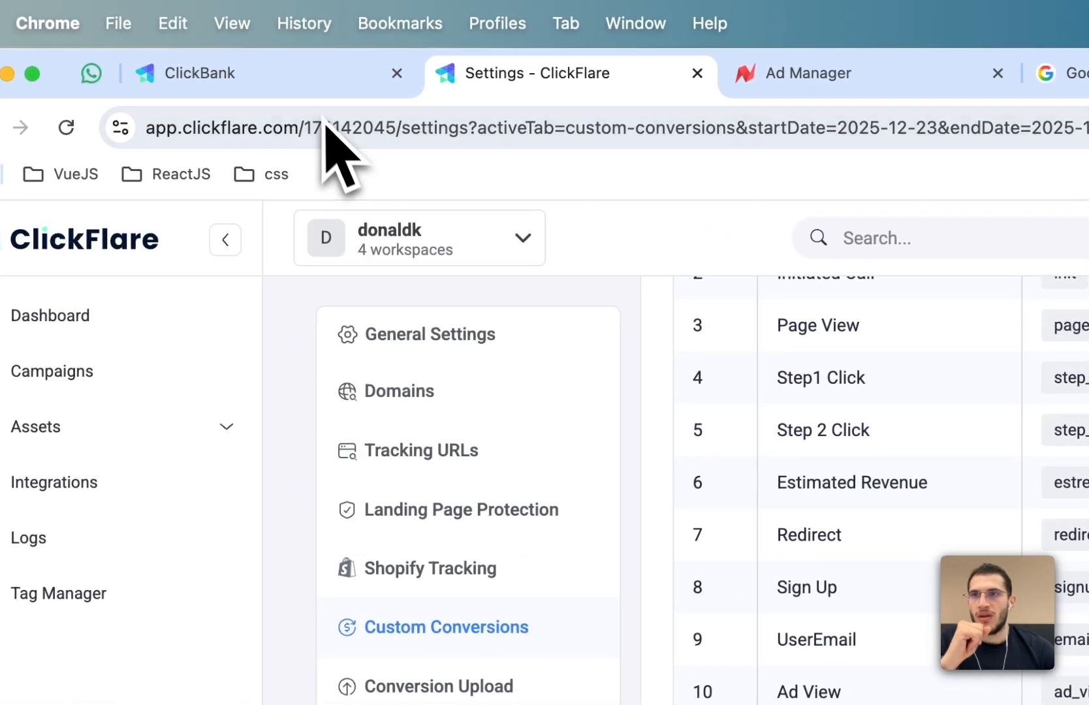
- Start a new Cost Tracking integration in ClickFlare Integrations named NewsBreak
{"action": "left_click", "coordinate": [313, 95]}
{"action": "left_click", "coordinate": [467, 88]}
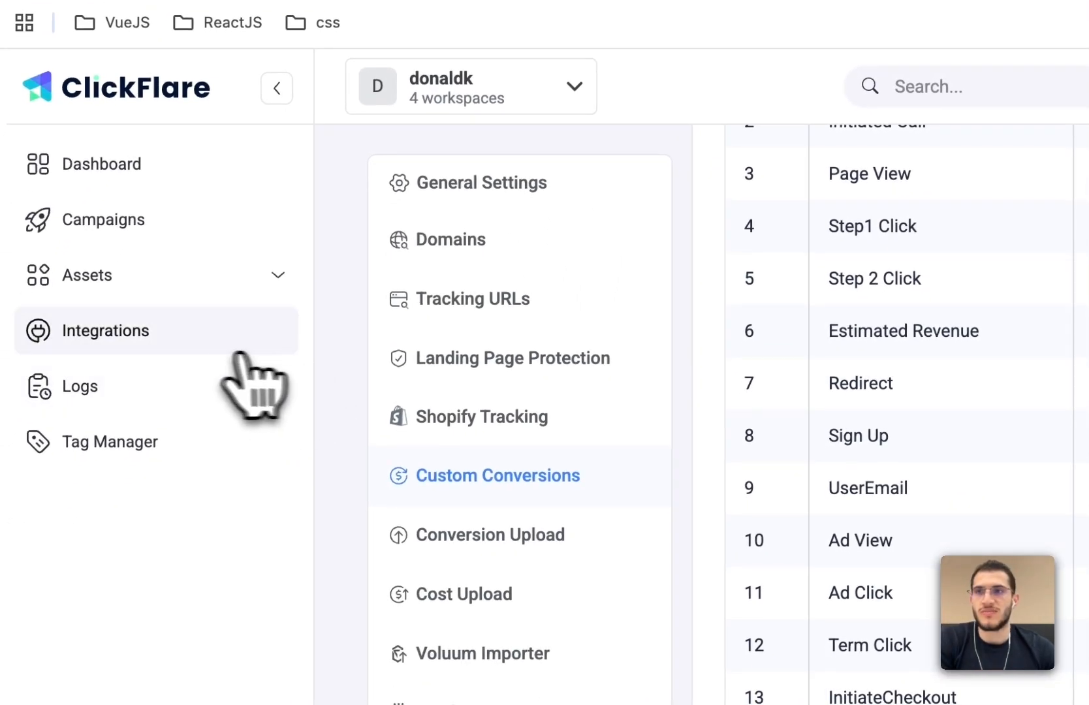
{"action": "left_click", "coordinate": [178, 352]}
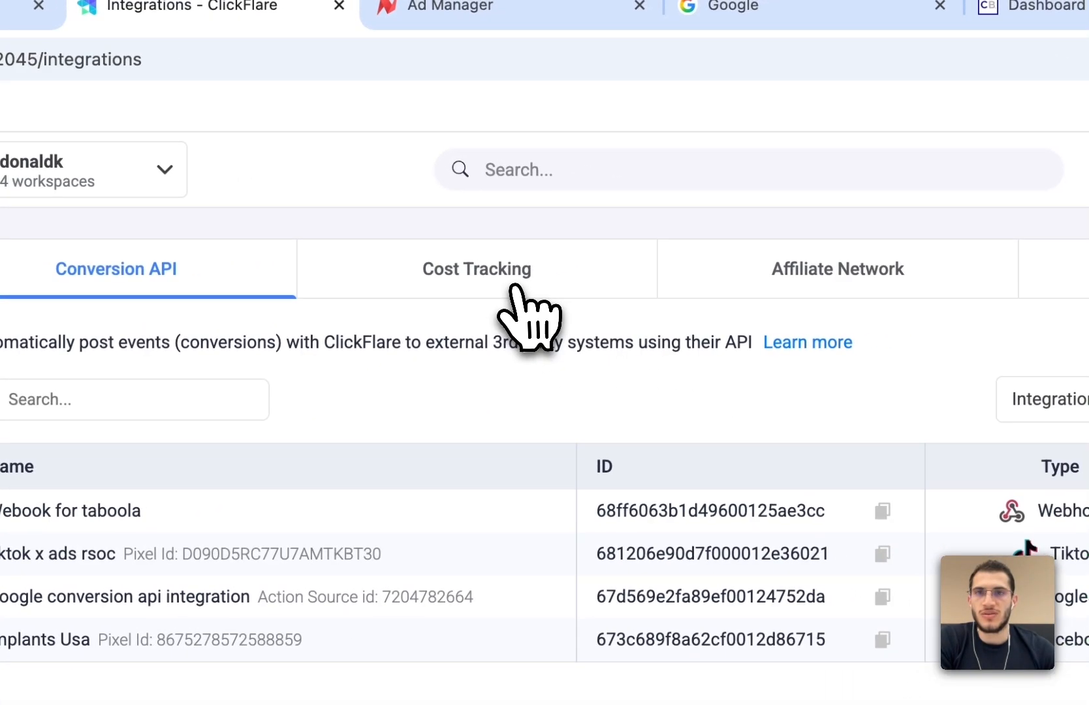
{"action": "left_click", "coordinate": [926, 203]}
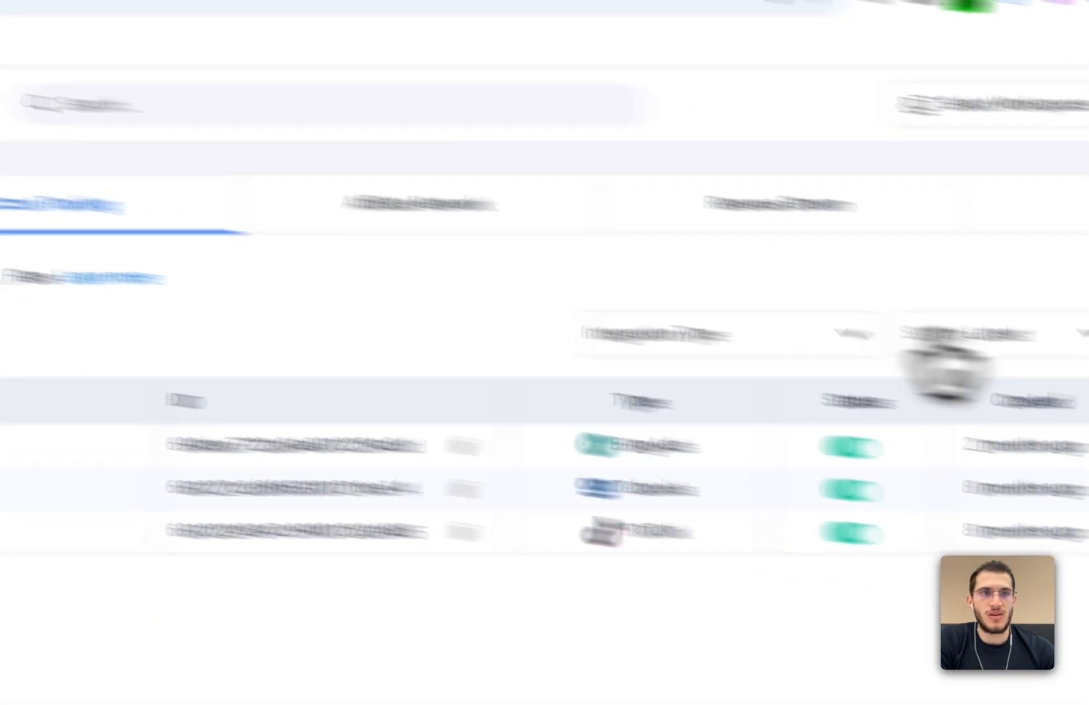
{"action": "left_click", "coordinate": [930, 302]}
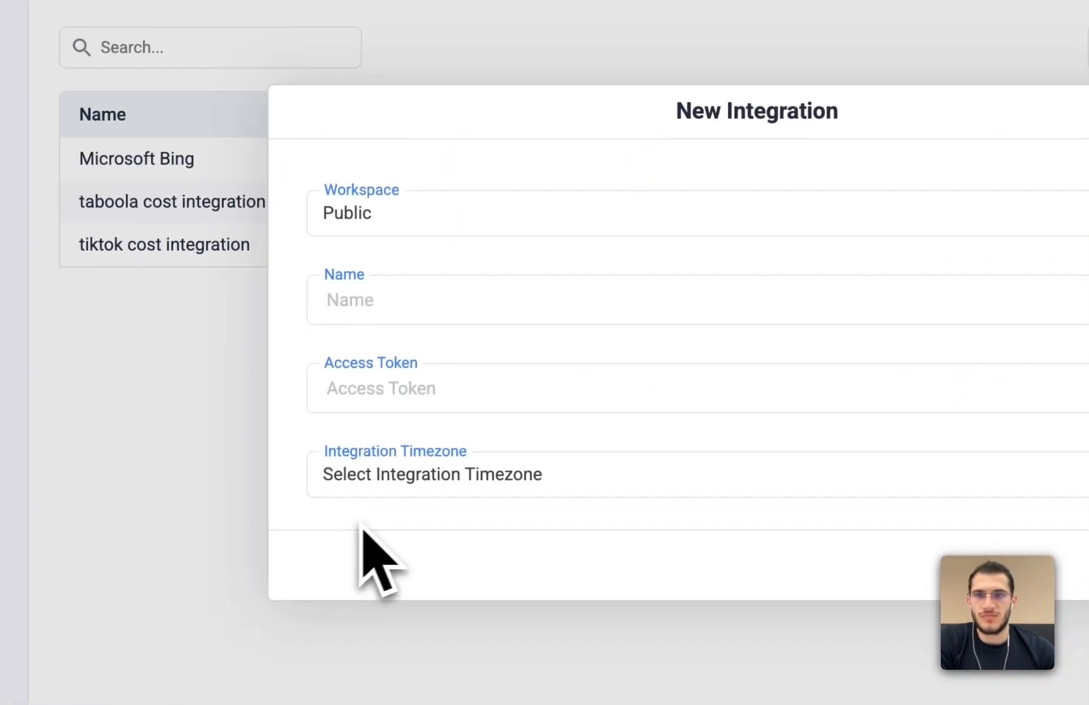
{"action": "left_click", "coordinate": [488, 291]}
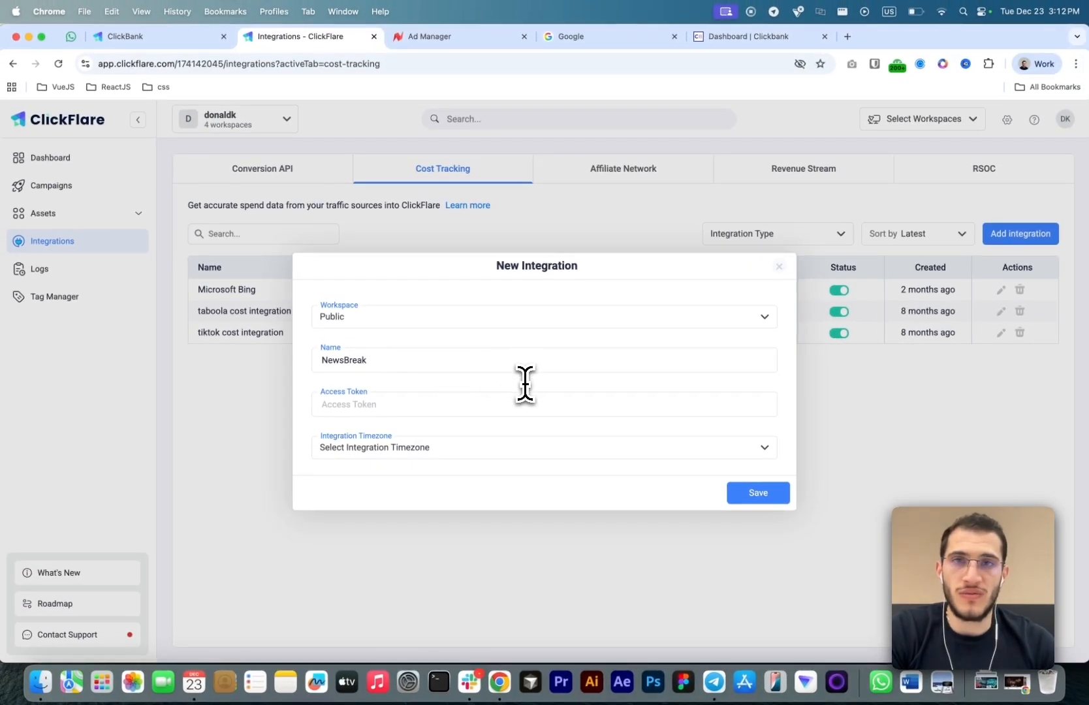
- Copy an existing API access token from NewsBreak Ad Manager's Resources page
{"action": "left_click", "coordinate": [444, 36]}
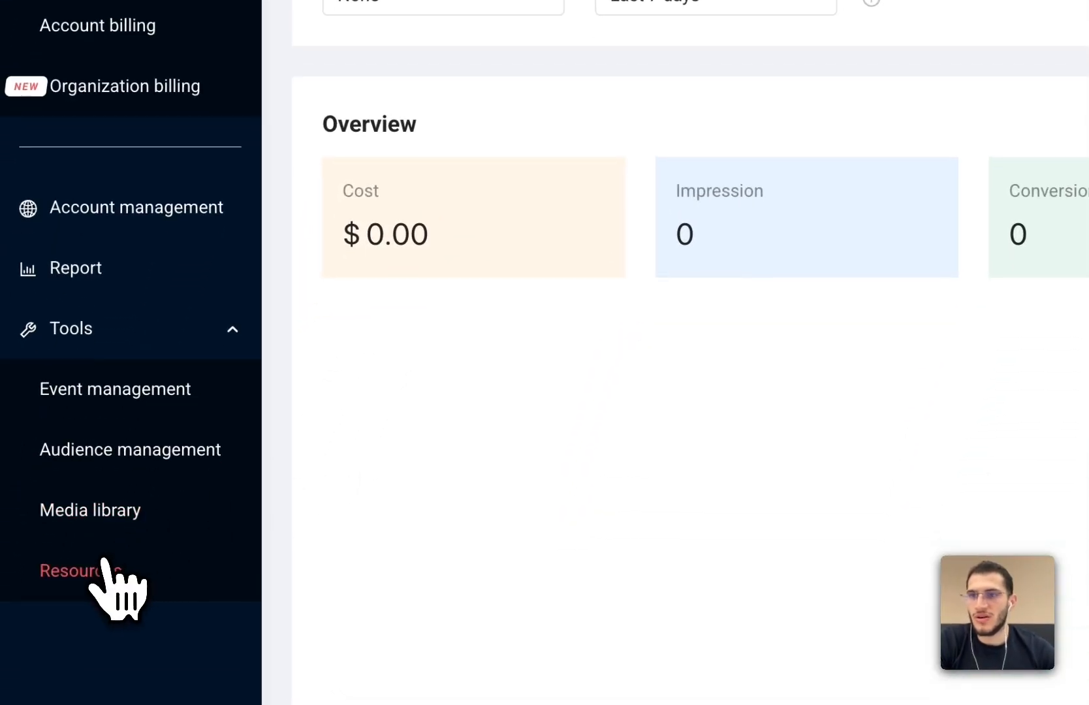
{"action": "left_click", "coordinate": [104, 598]}
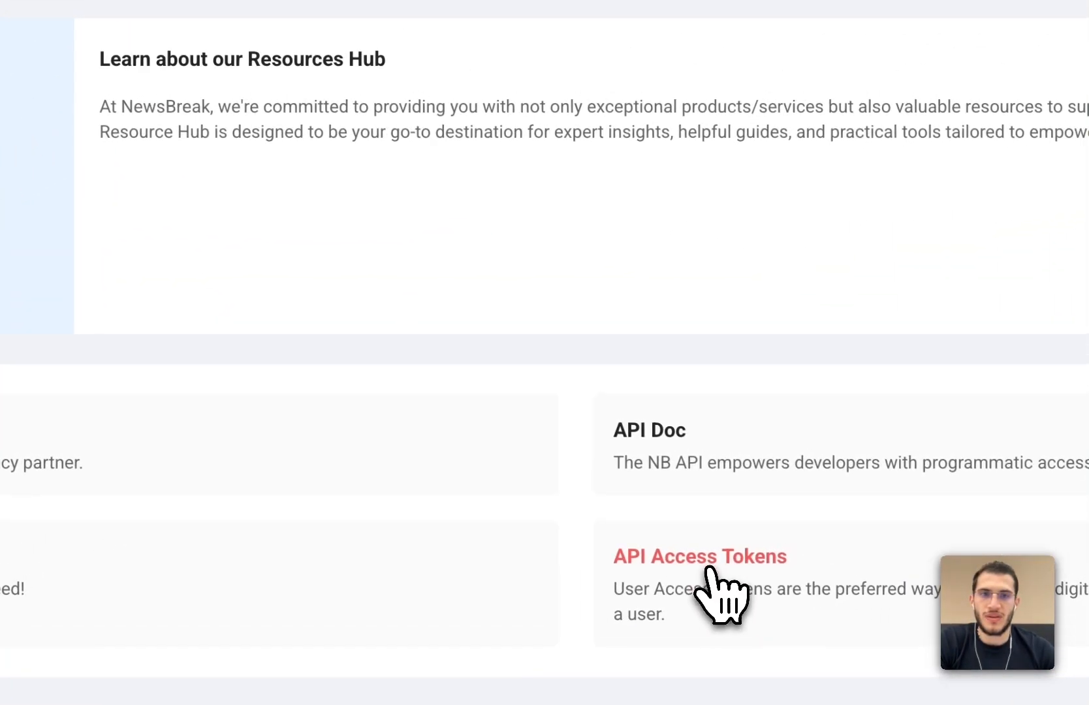
{"action": "left_click", "coordinate": [710, 567]}
{"action": "scroll", "coordinate": [660, 274], "scroll_direction": "down", "scroll_amount": 5}
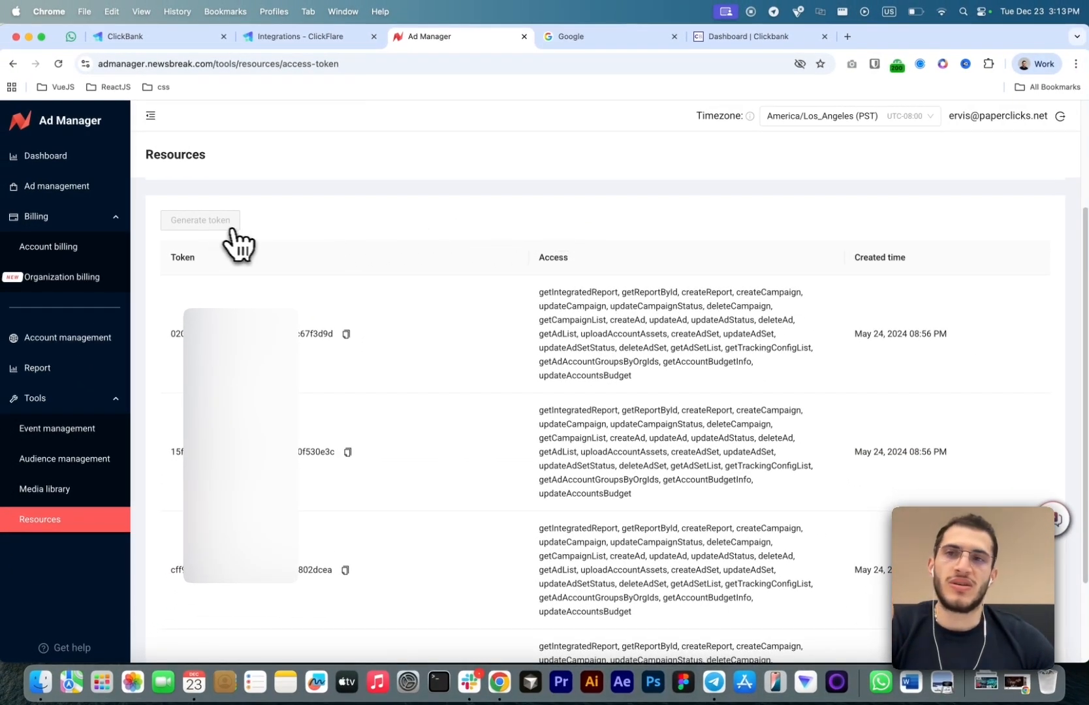
{"action": "scroll", "coordinate": [480, 328], "scroll_direction": "down", "scroll_amount": 1}
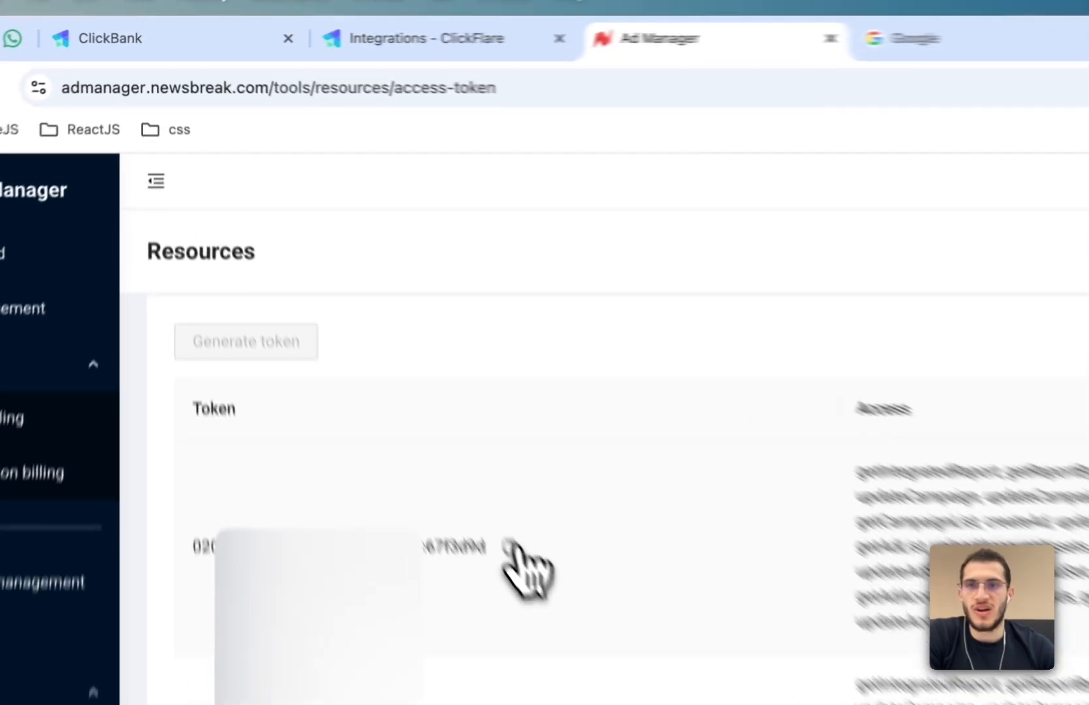
{"action": "left_click", "coordinate": [347, 318]}
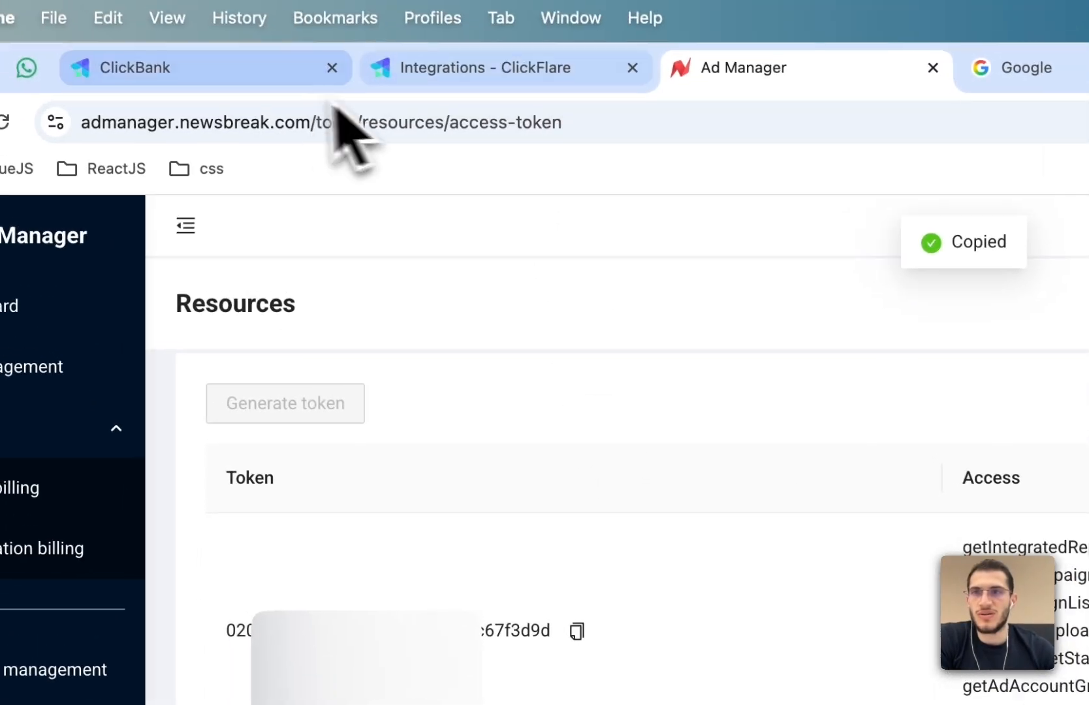
- Paste the NewsBreak access token into the new integration's Access Token field
{"action": "left_click", "coordinate": [196, 46]}
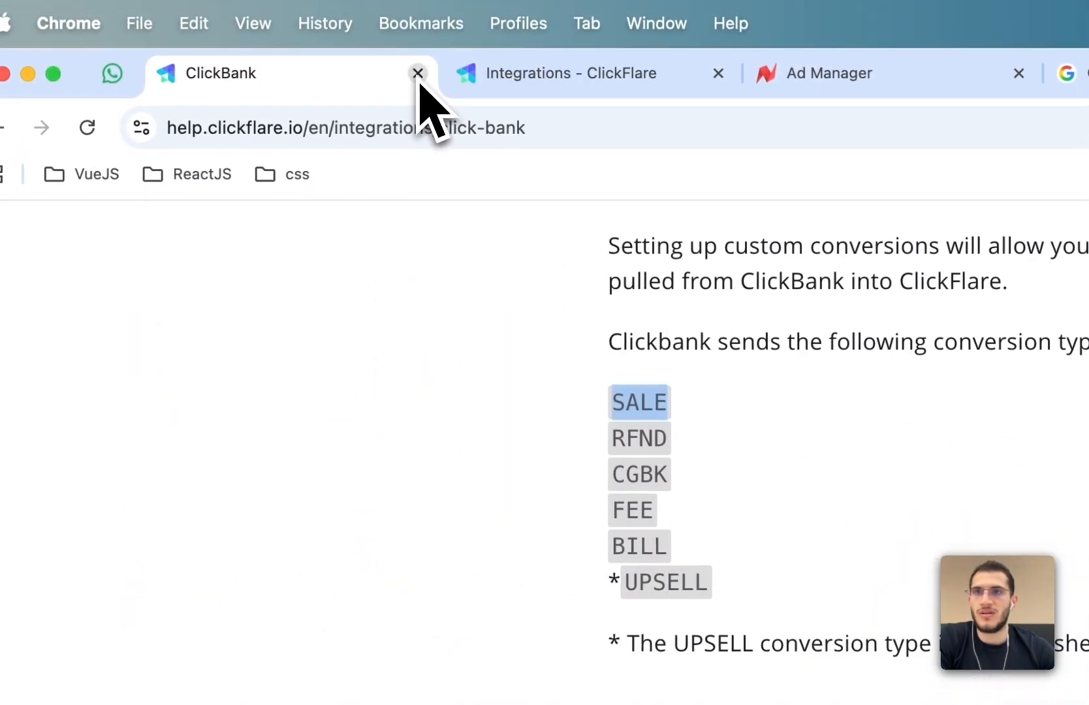
{"action": "left_click", "coordinate": [338, 73]}
{"action": "left_click", "coordinate": [645, 446]}
{"action": "key", "text": "super+v"}
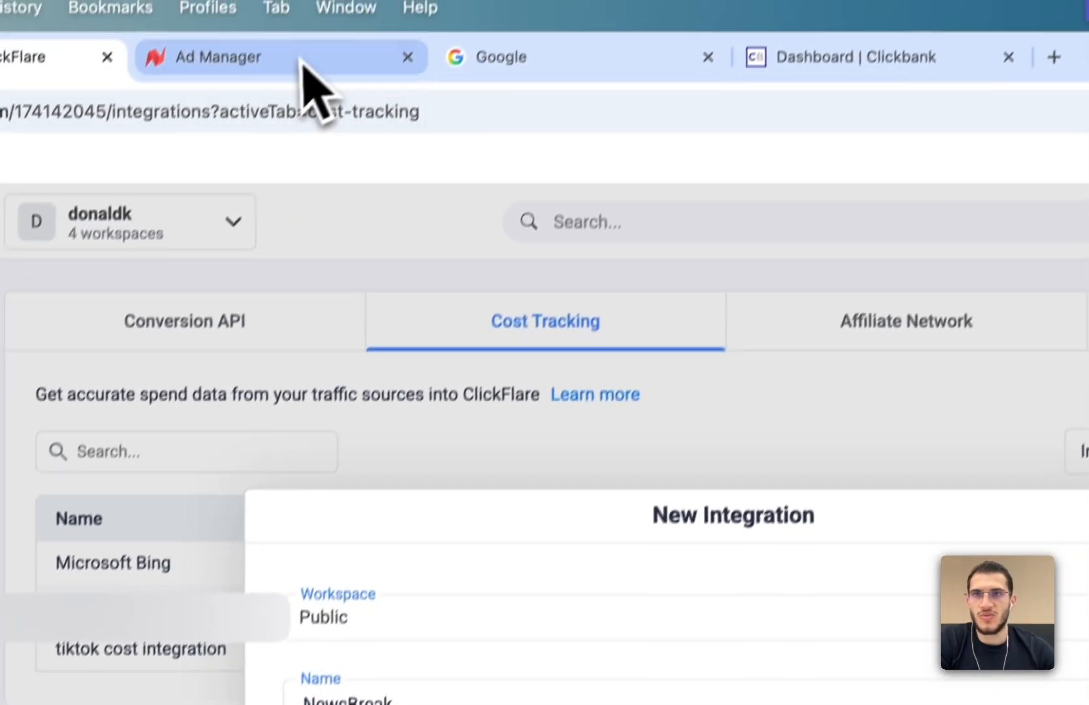
- Set the integration timezone to America/Los_Angeles and save the NewsBreak integration without selecting traffic sources
{"action": "left_click", "coordinate": [302, 65]}
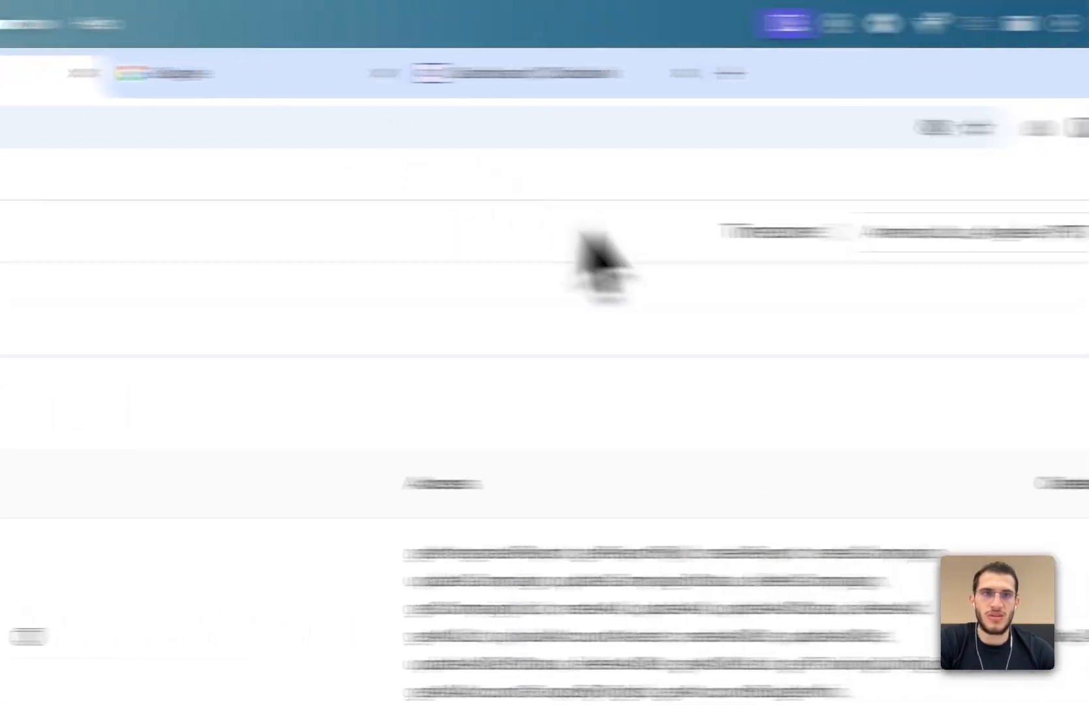
{"action": "left_click", "coordinate": [307, 73]}
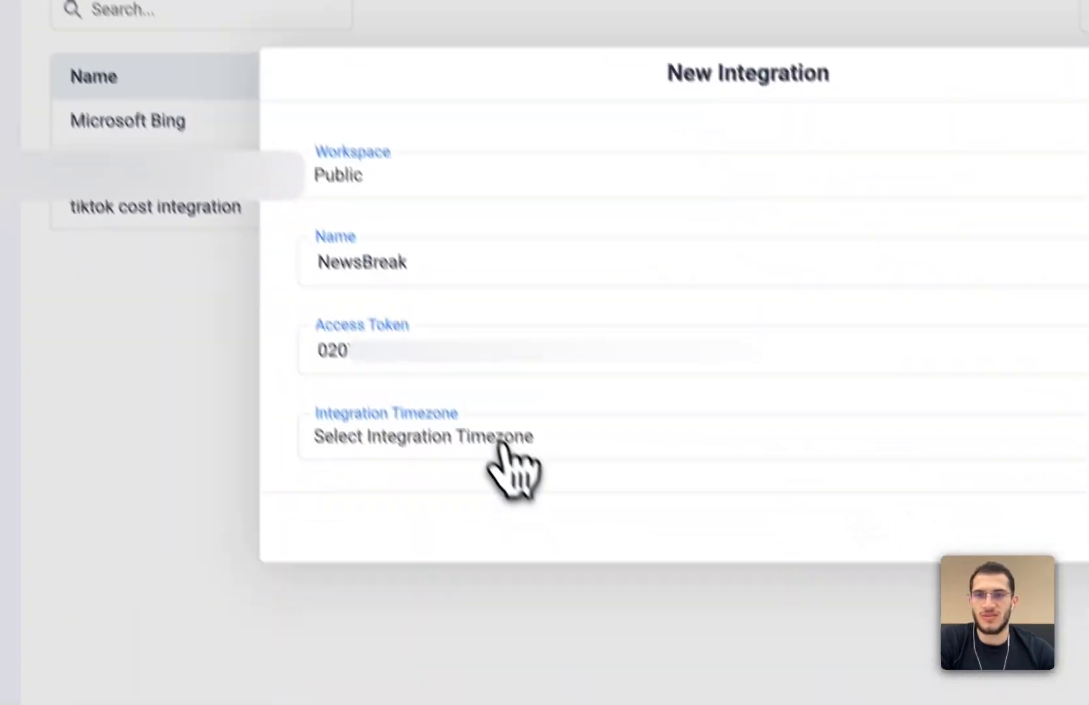
{"action": "left_click", "coordinate": [501, 440]}
{"action": "type", "text": "los"}
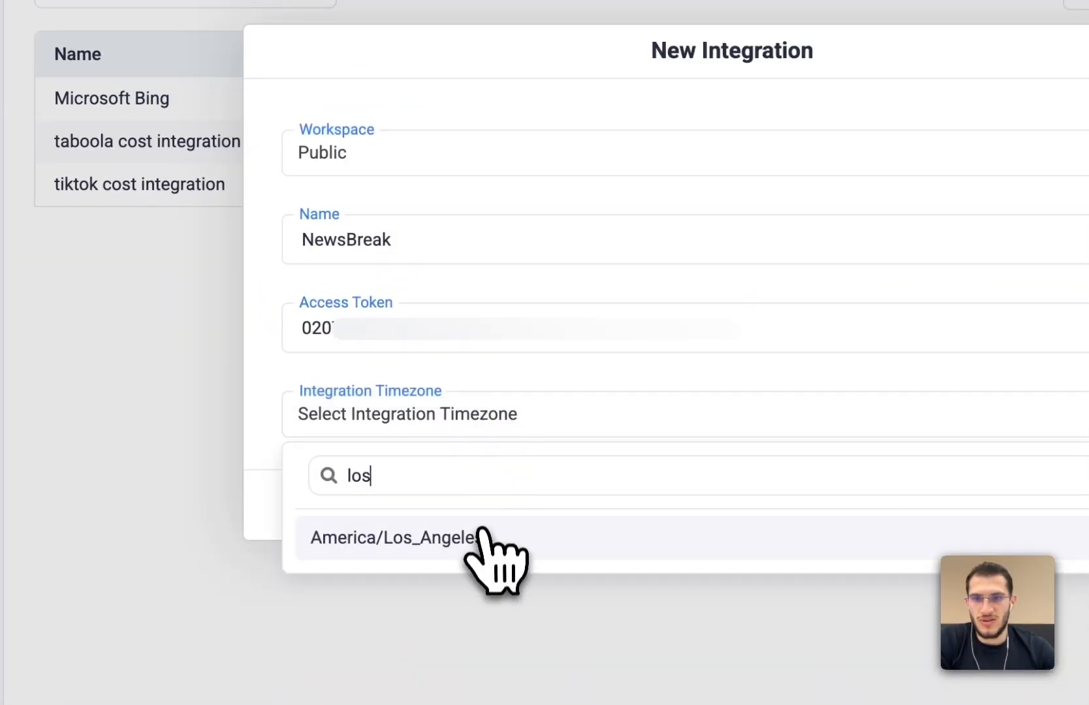
{"action": "left_click", "coordinate": [530, 536]}
{"action": "left_click", "coordinate": [710, 420]}
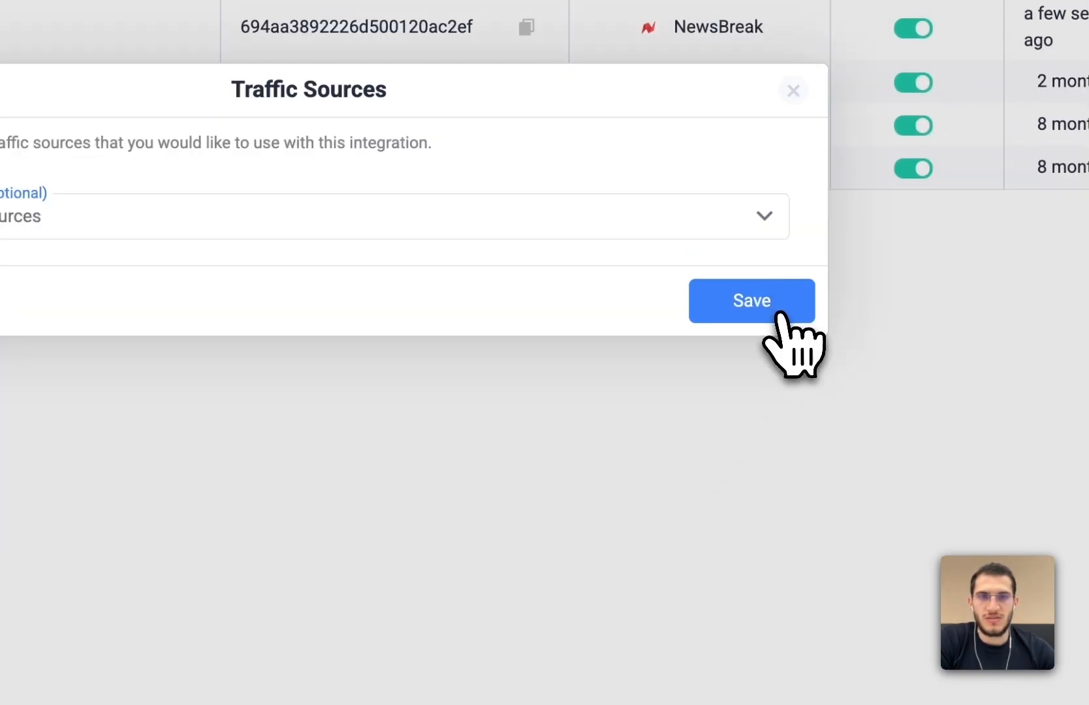
{"action": "left_click", "coordinate": [780, 313]}
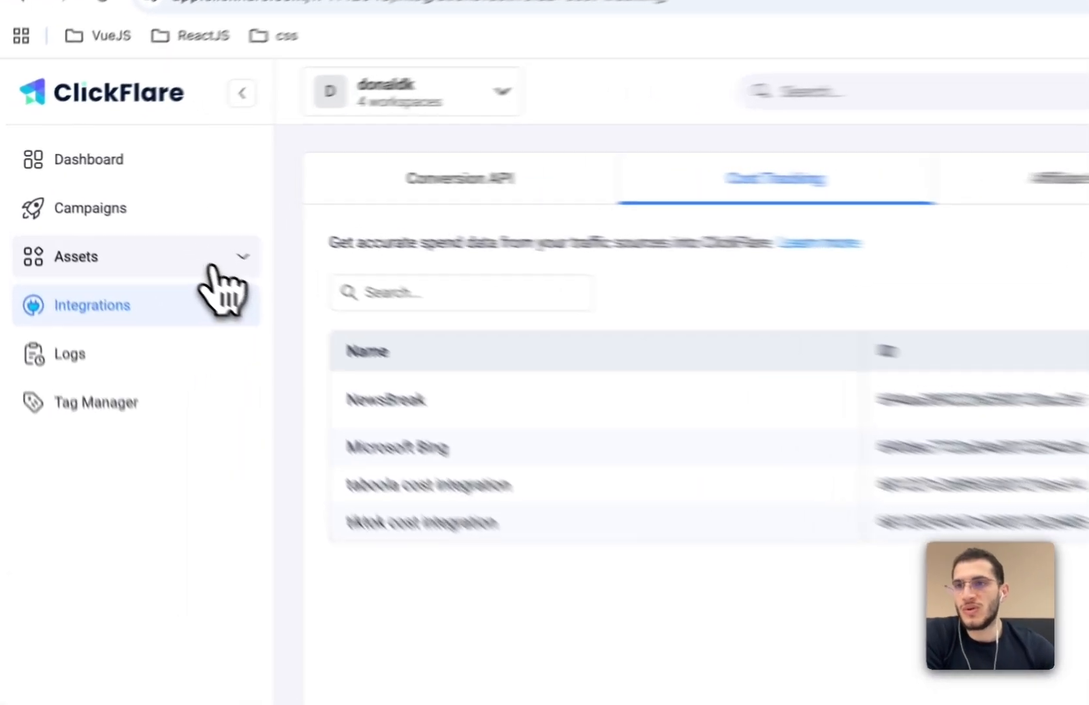
- Create a new traffic source from the NewsBreak template and name it "Newsbreak - test"
{"action": "left_click", "coordinate": [122, 221]}
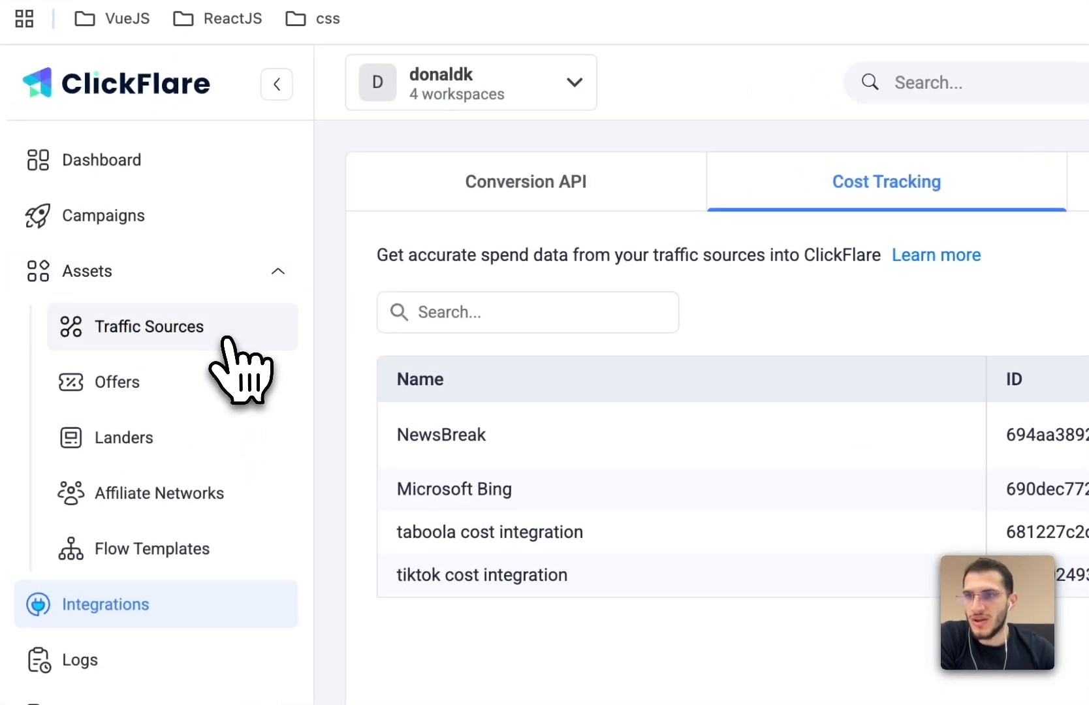
{"action": "left_click", "coordinate": [112, 246]}
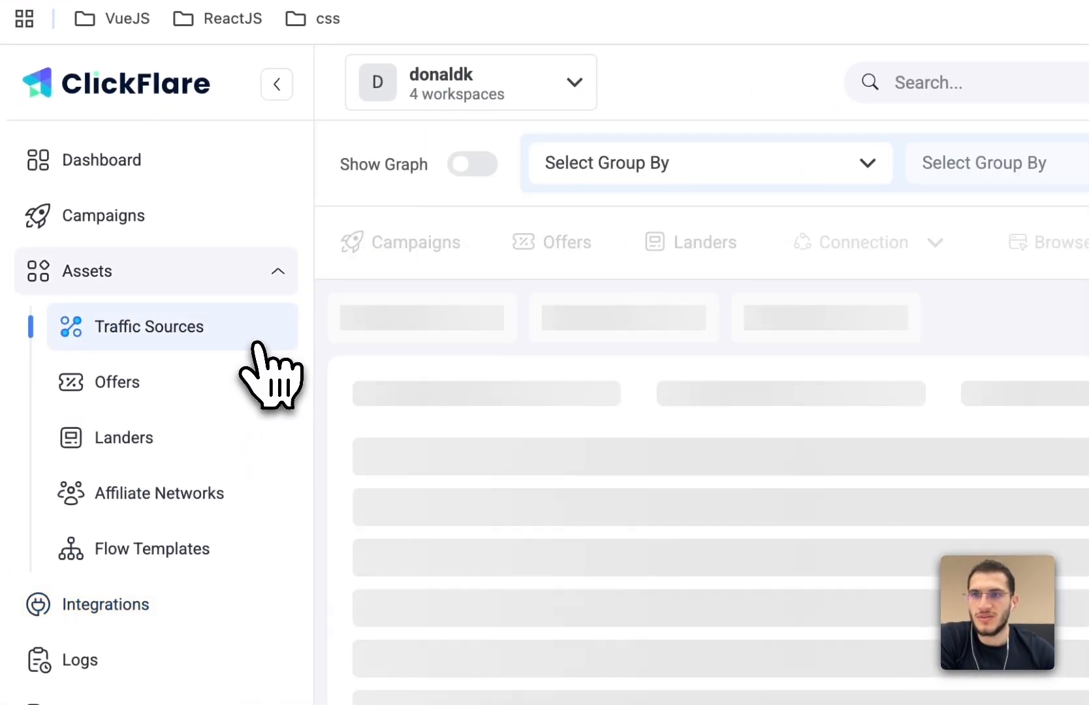
{"action": "left_click", "coordinate": [405, 326]}
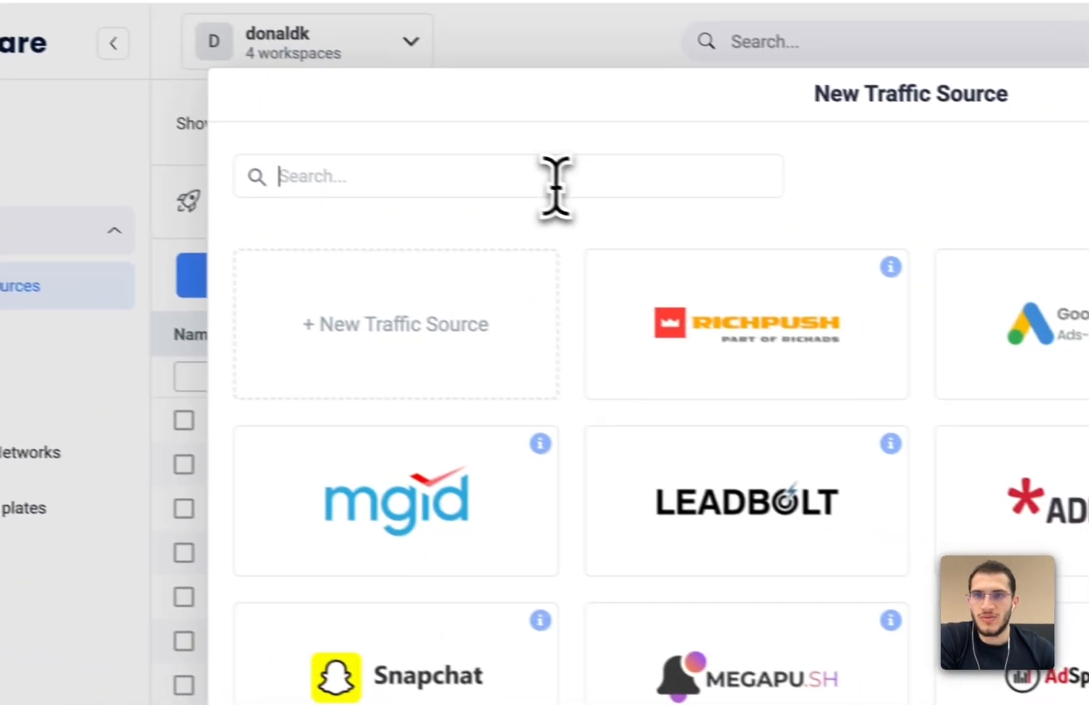
{"action": "left_click", "coordinate": [719, 229]}
{"action": "type", "text": "news"}
{"action": "left_click", "coordinate": [653, 567]}
{"action": "left_click", "coordinate": [460, 281]}
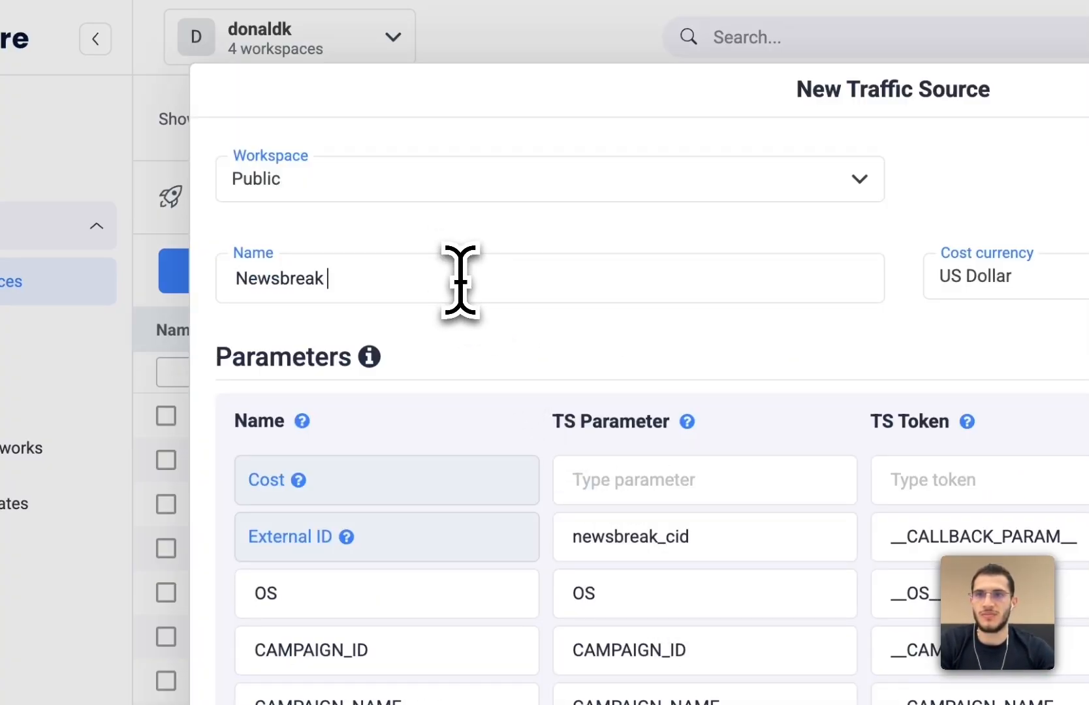
{"action": "type", "text": "- test"}
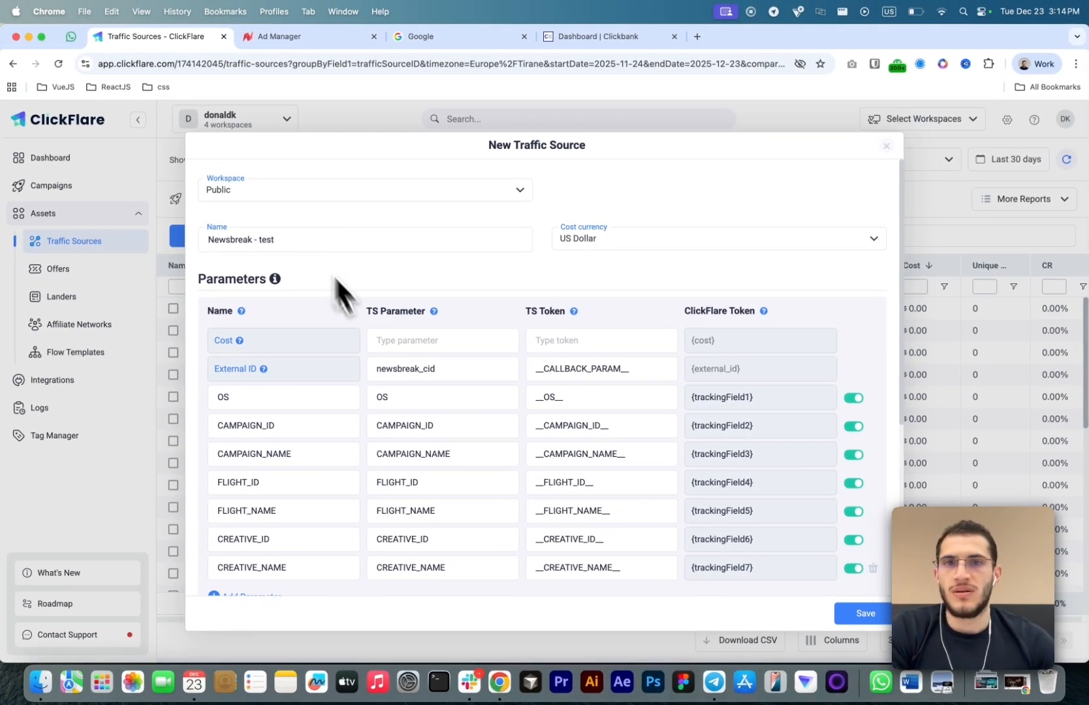
- Set the traffic source's cost integration to NewsBreak
{"action": "scroll", "coordinate": [421, 352], "scroll_direction": "down", "scroll_amount": 5}
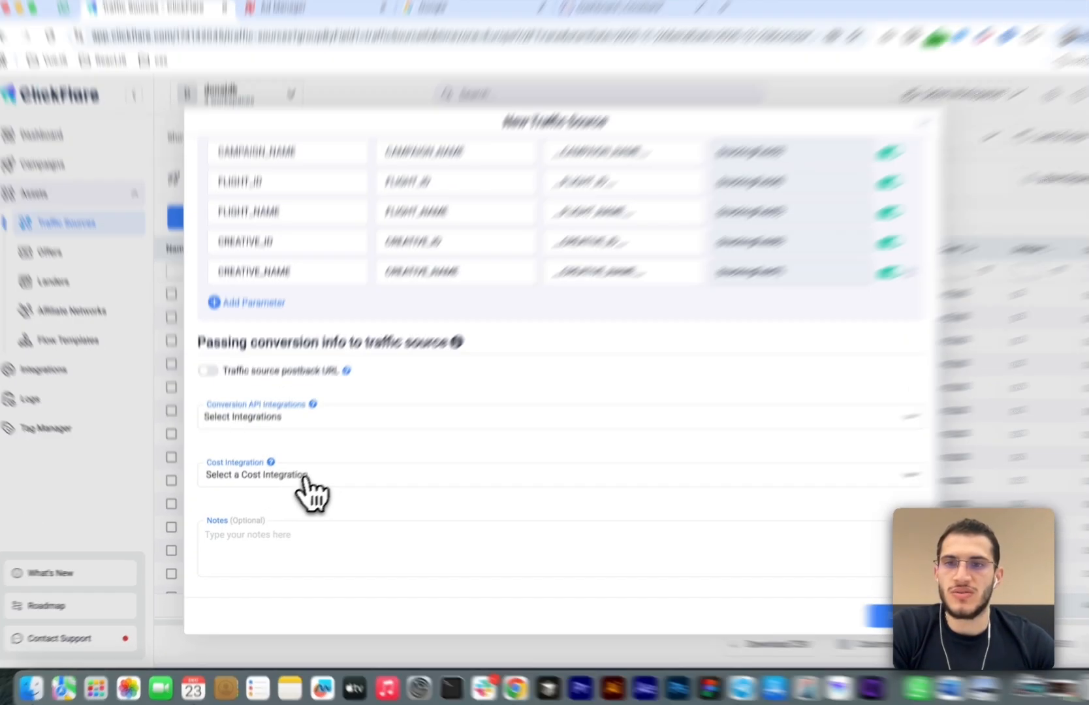
{"action": "left_click", "coordinate": [305, 482]}
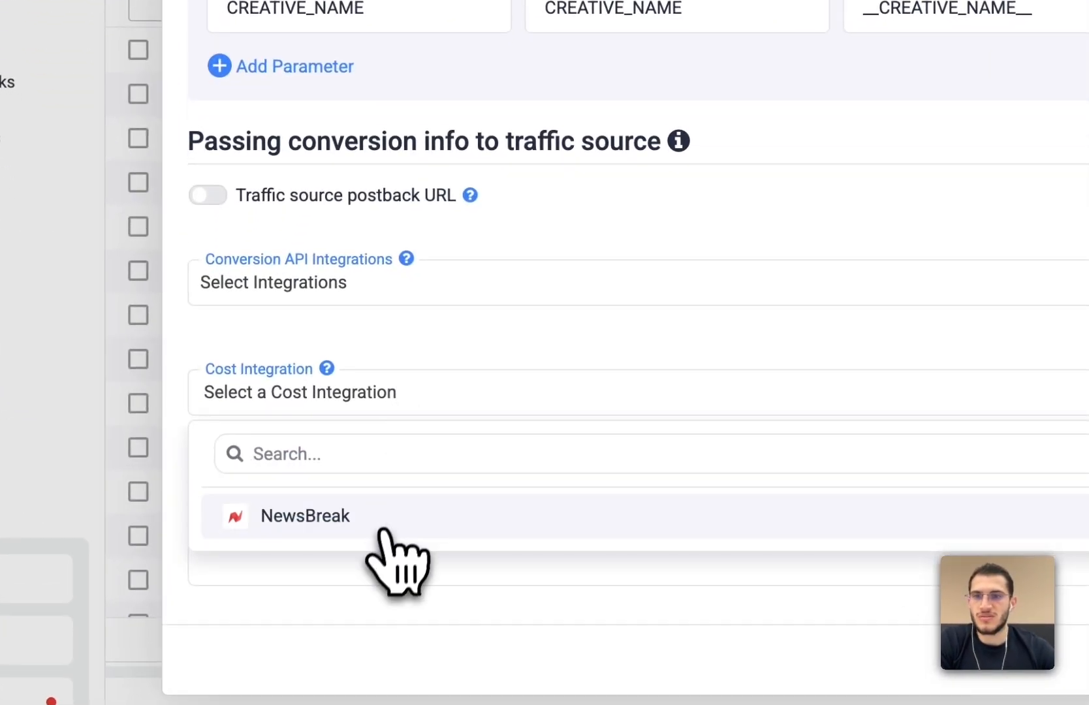
{"action": "left_click", "coordinate": [388, 523]}
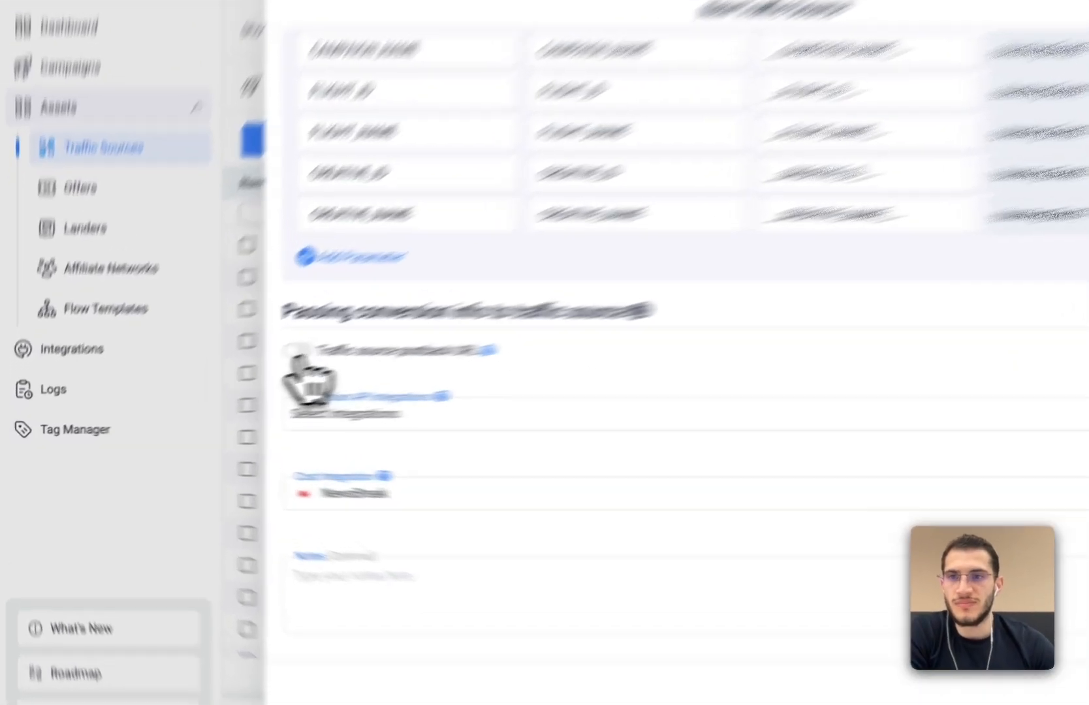
- Enable the traffic source postback URL for the Sale event and clear its default URL
{"action": "left_click", "coordinate": [208, 381]}
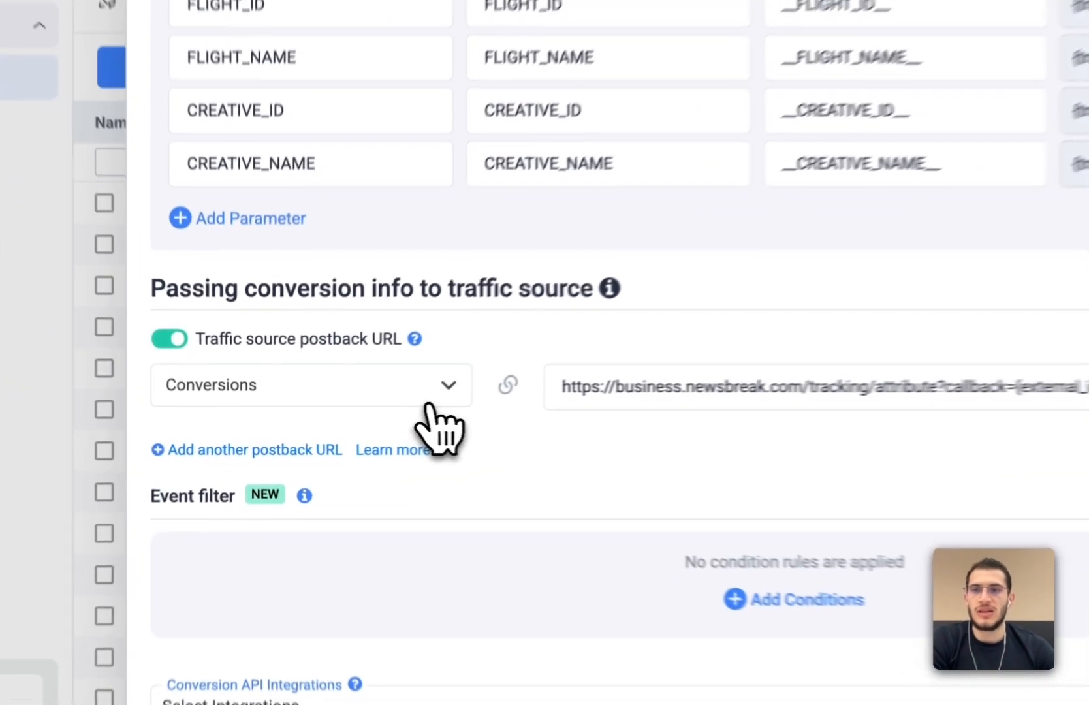
{"action": "left_click", "coordinate": [347, 413]}
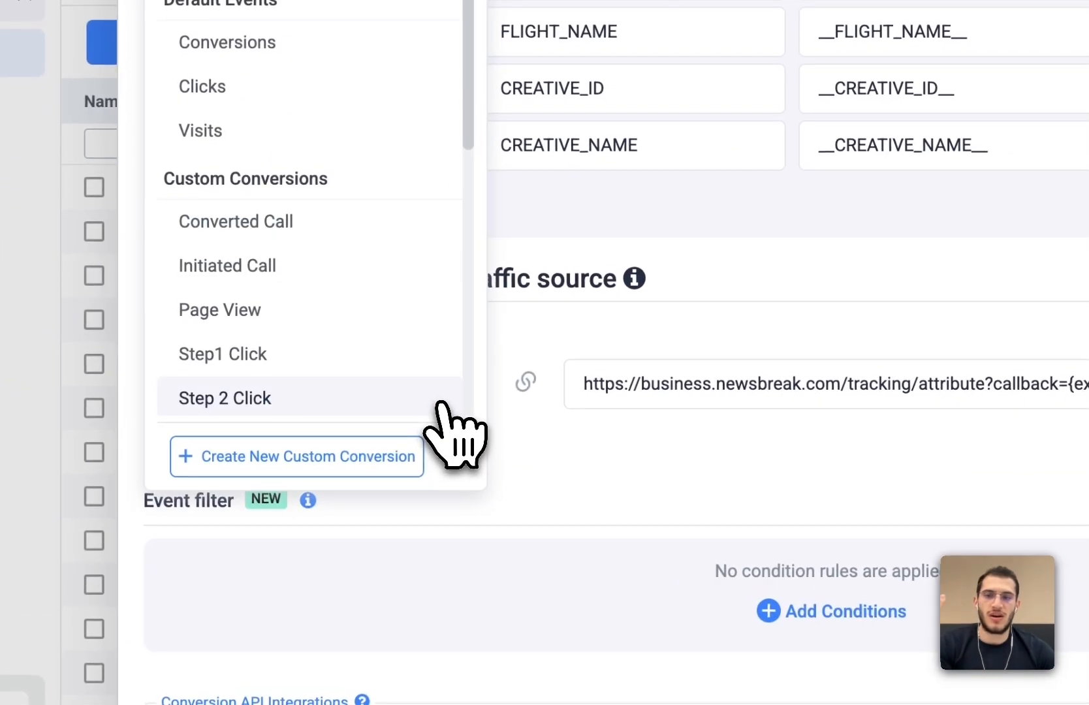
{"action": "type", "text": "sale"}
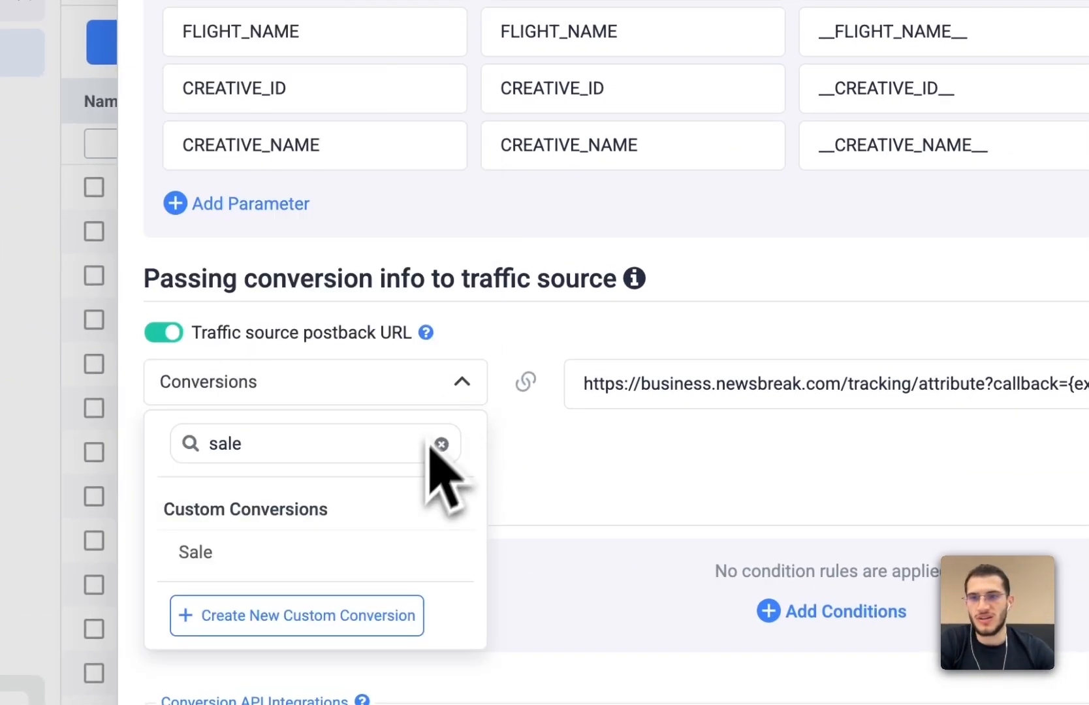
{"action": "left_click", "coordinate": [317, 566]}
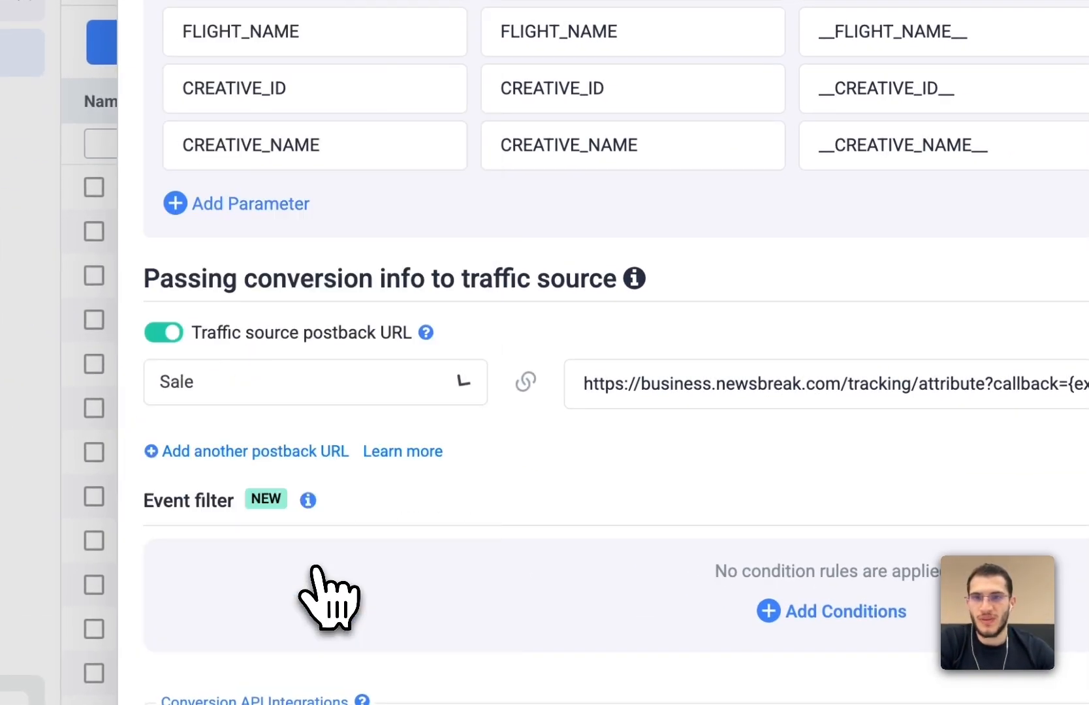
{"action": "triple_click", "coordinate": [678, 390]}
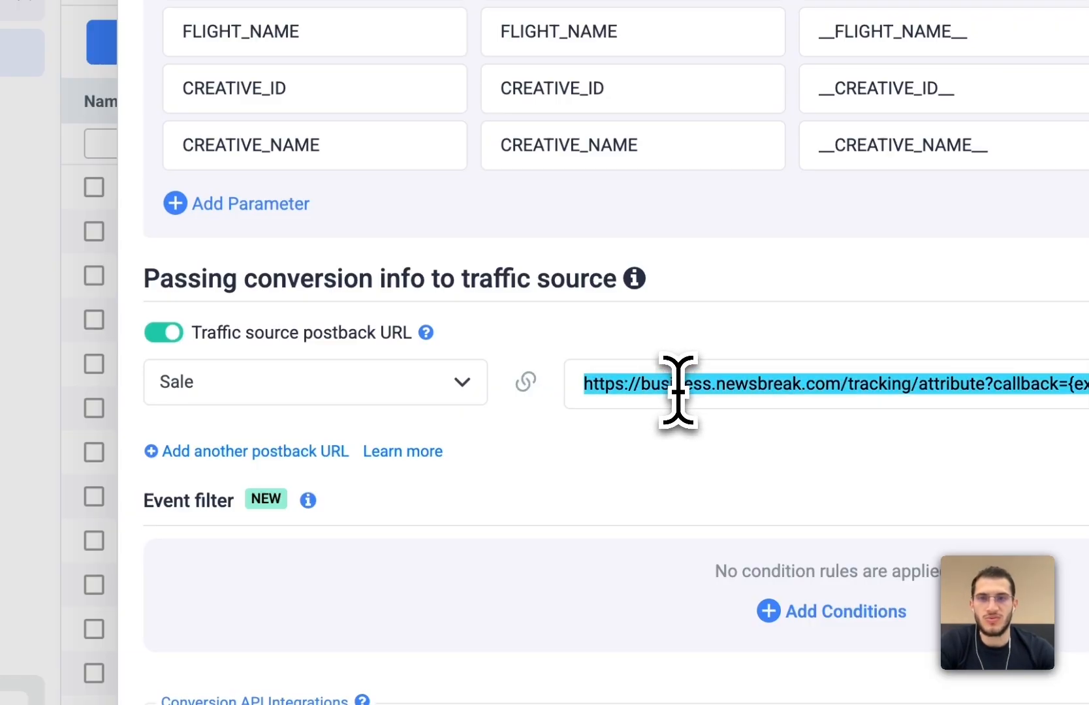
{"action": "key", "text": "BackSpace"}
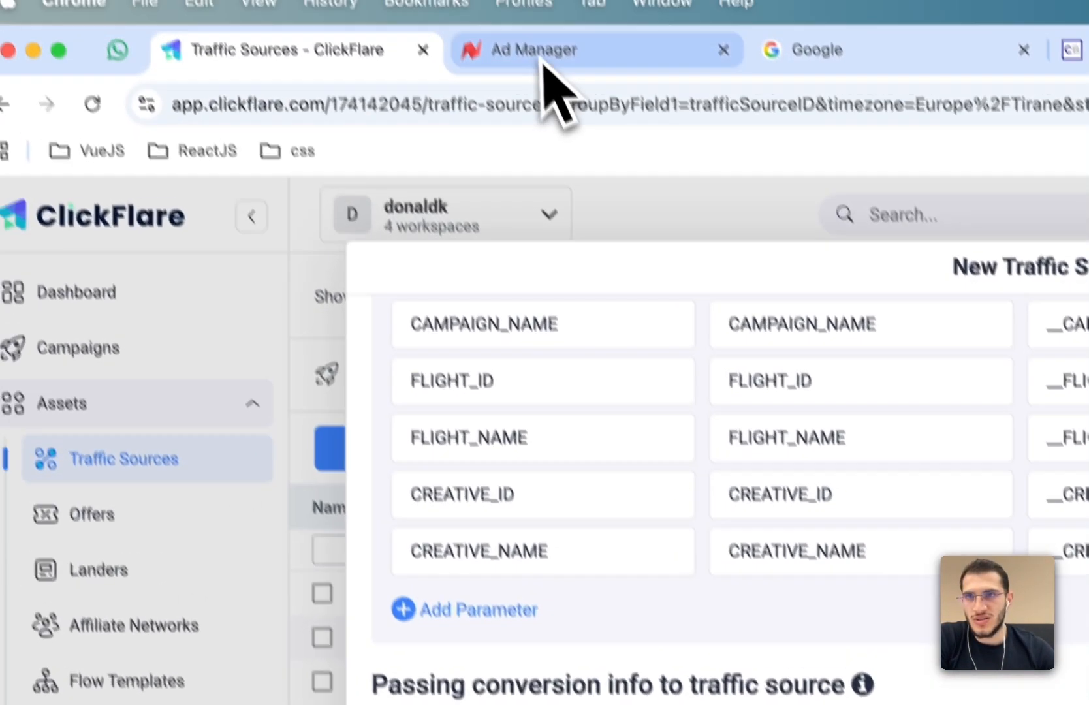
- Switch to NewsBreak Ad Manager and open Event management
{"action": "left_click", "coordinate": [543, 62]}
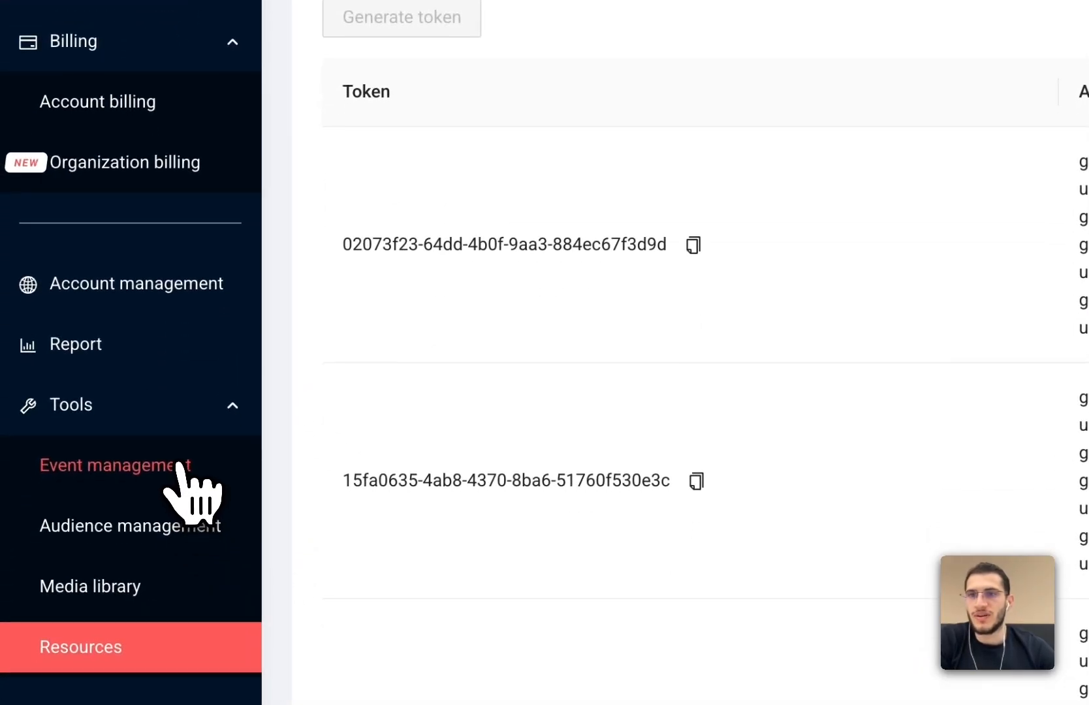
{"action": "left_click", "coordinate": [177, 464]}
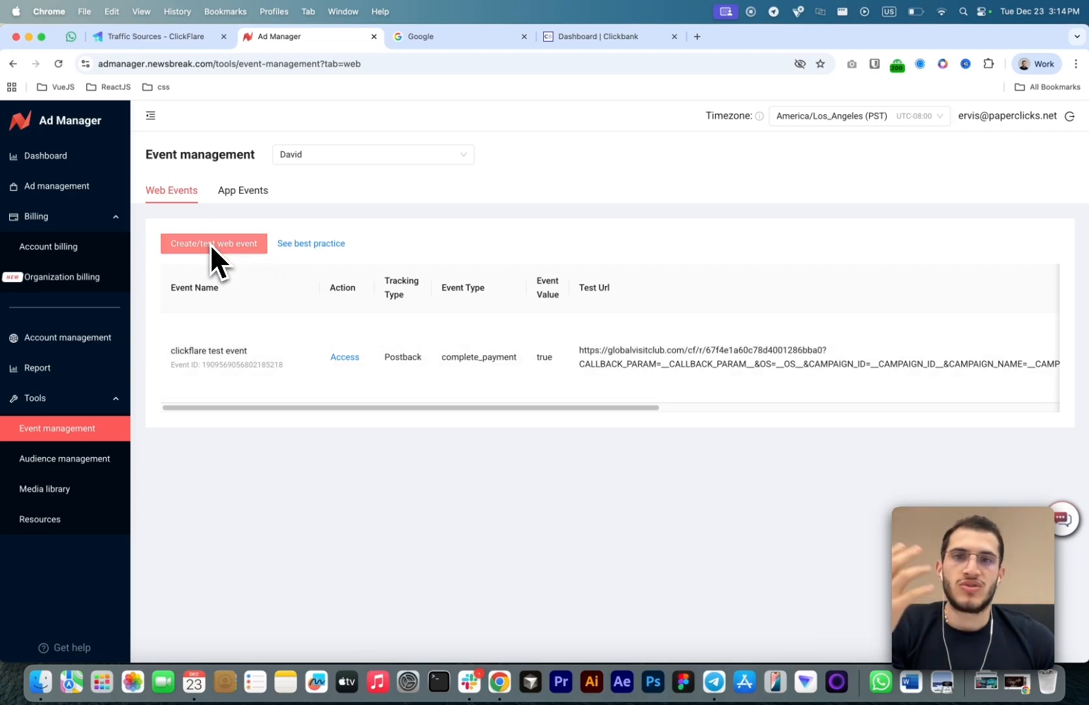
{"action": "left_click", "coordinate": [189, 247]}
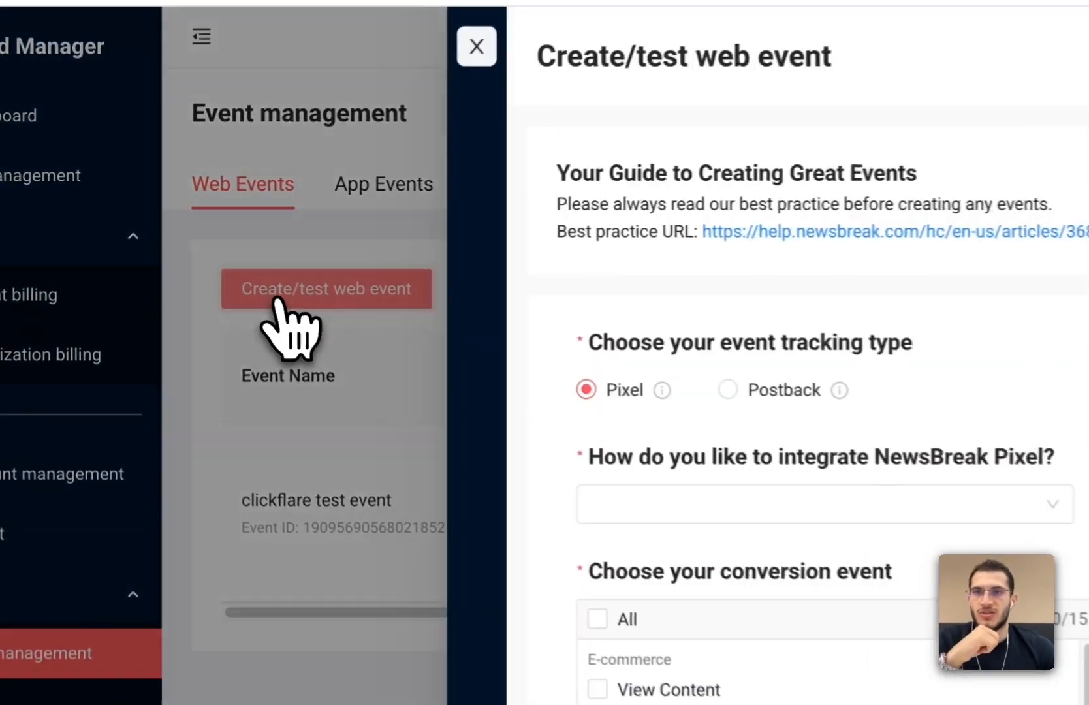
{"action": "left_click", "coordinate": [625, 391]}
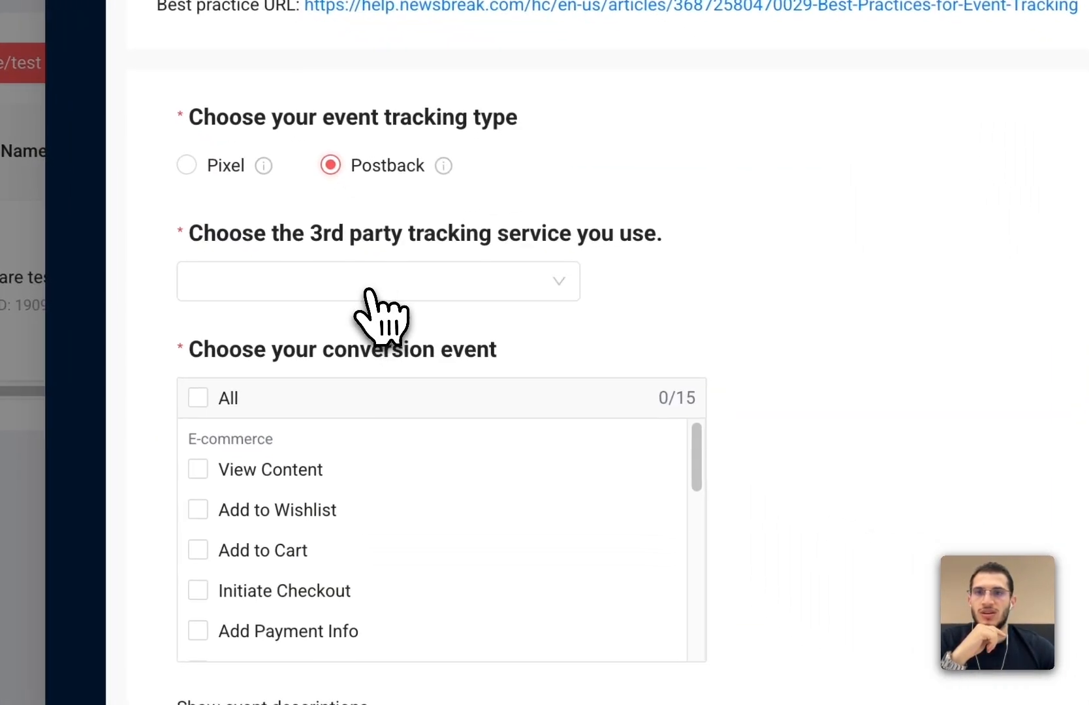
{"action": "left_click", "coordinate": [470, 369]}
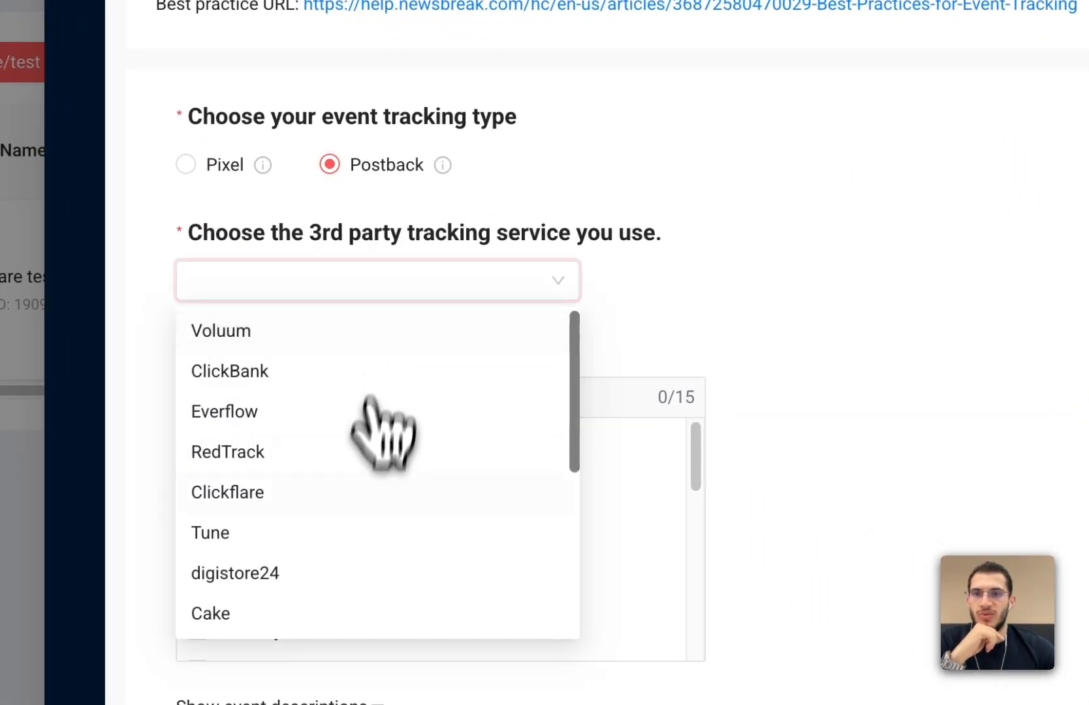
{"action": "left_click", "coordinate": [281, 490]}
{"action": "left_click", "coordinate": [225, 400]}
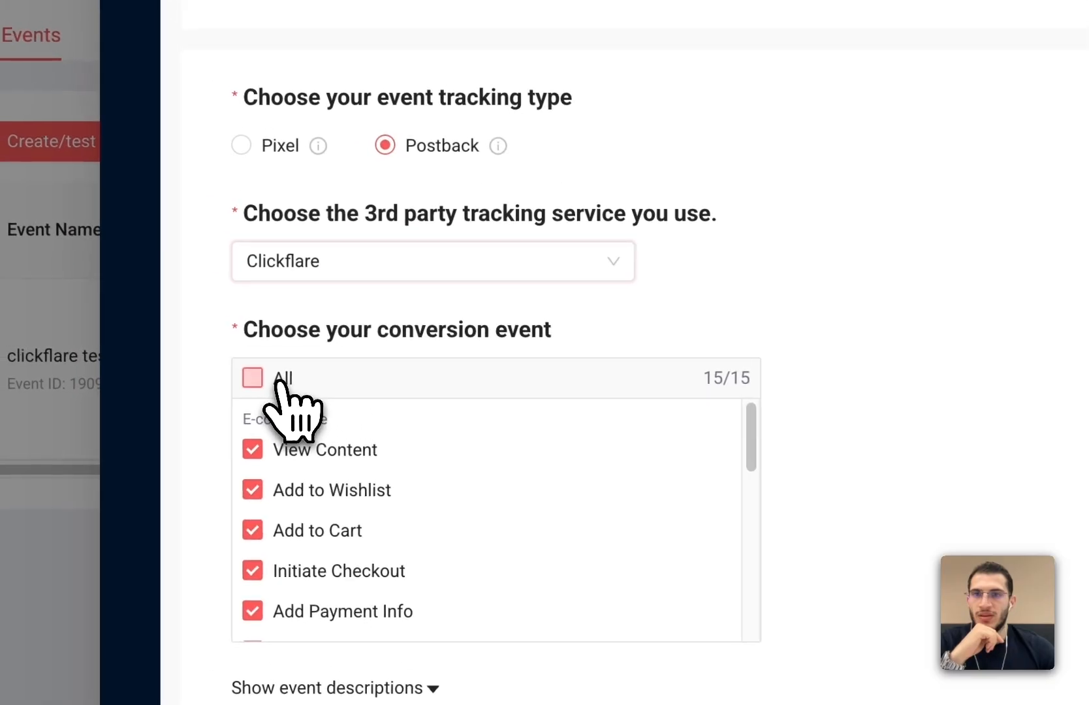
{"action": "left_click", "coordinate": [283, 384]}
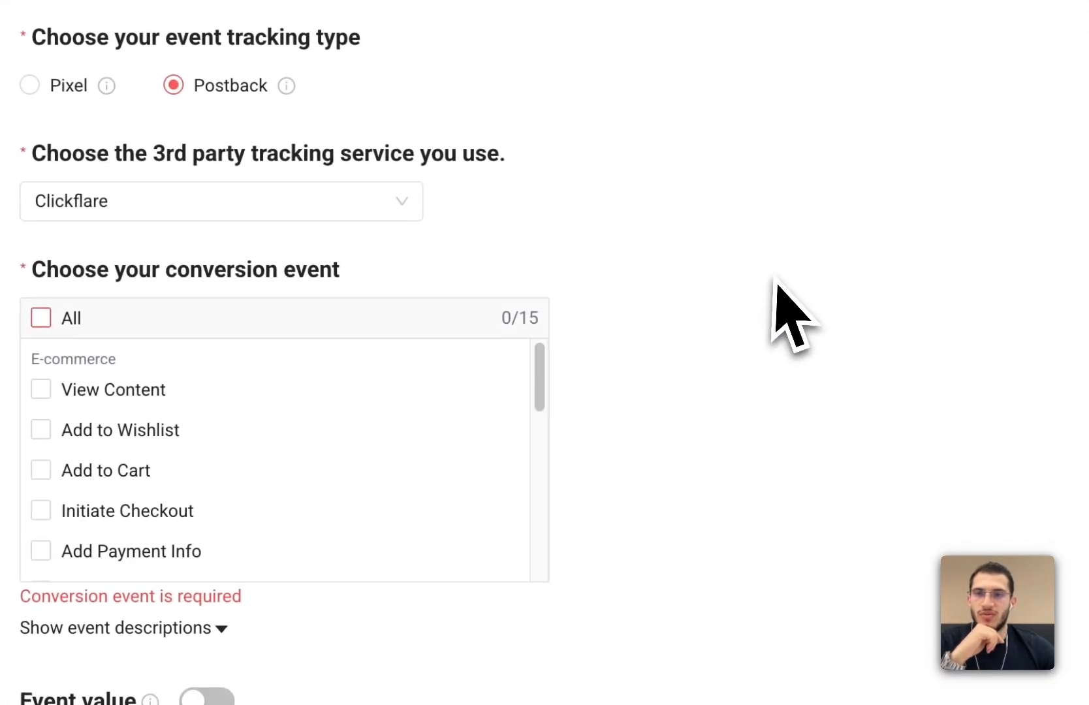
{"action": "scroll", "coordinate": [340, 462], "scroll_direction": "down", "scroll_amount": 3}
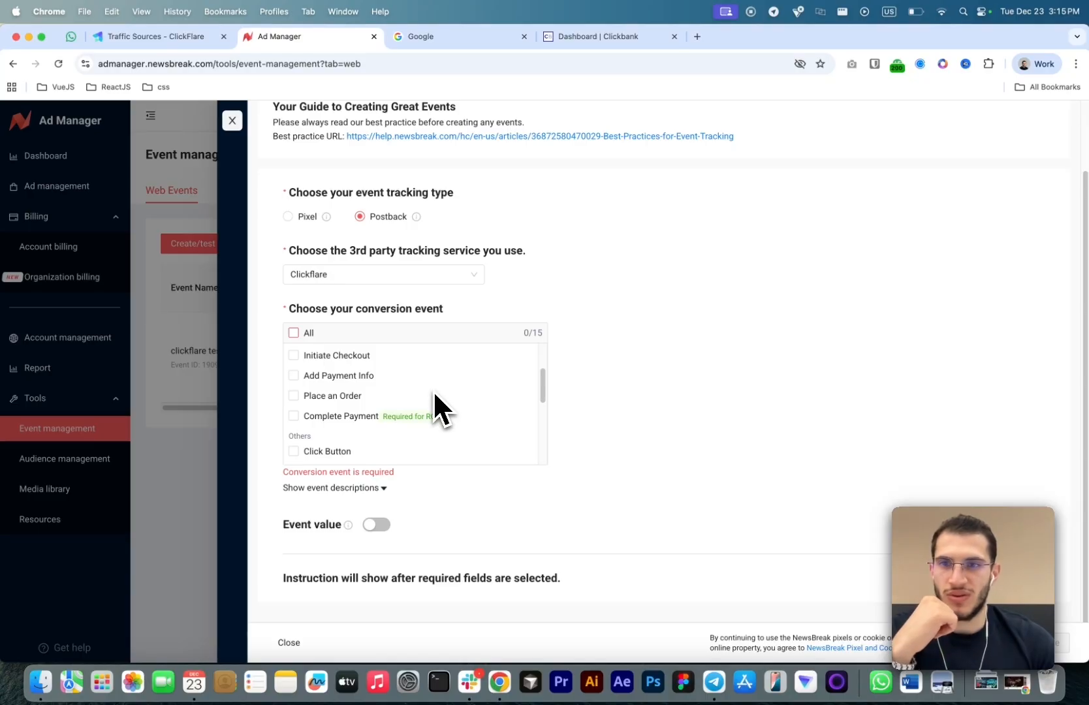
{"action": "left_click", "coordinate": [232, 120]}
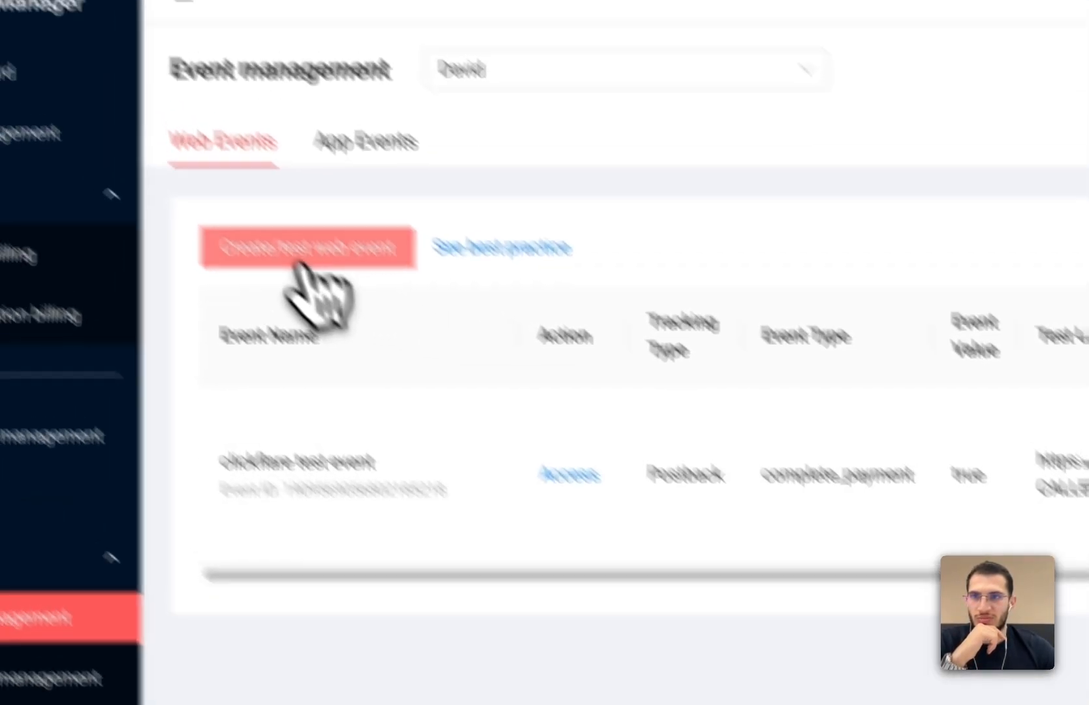
- Create a web event using Postback tracking with Clickflare, selecting Initiate Checkout and Place an Order as conversion events
{"action": "left_click", "coordinate": [124, 97]}
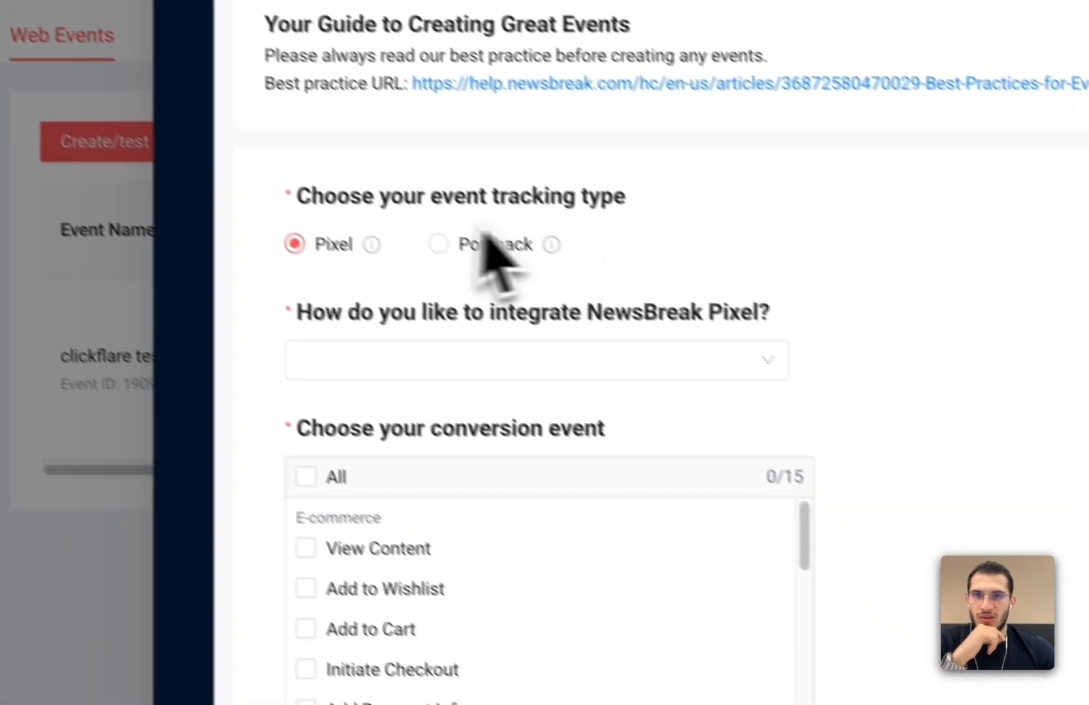
{"action": "left_click", "coordinate": [495, 245]}
{"action": "left_click", "coordinate": [453, 359]}
{"action": "left_click", "coordinate": [402, 578]}
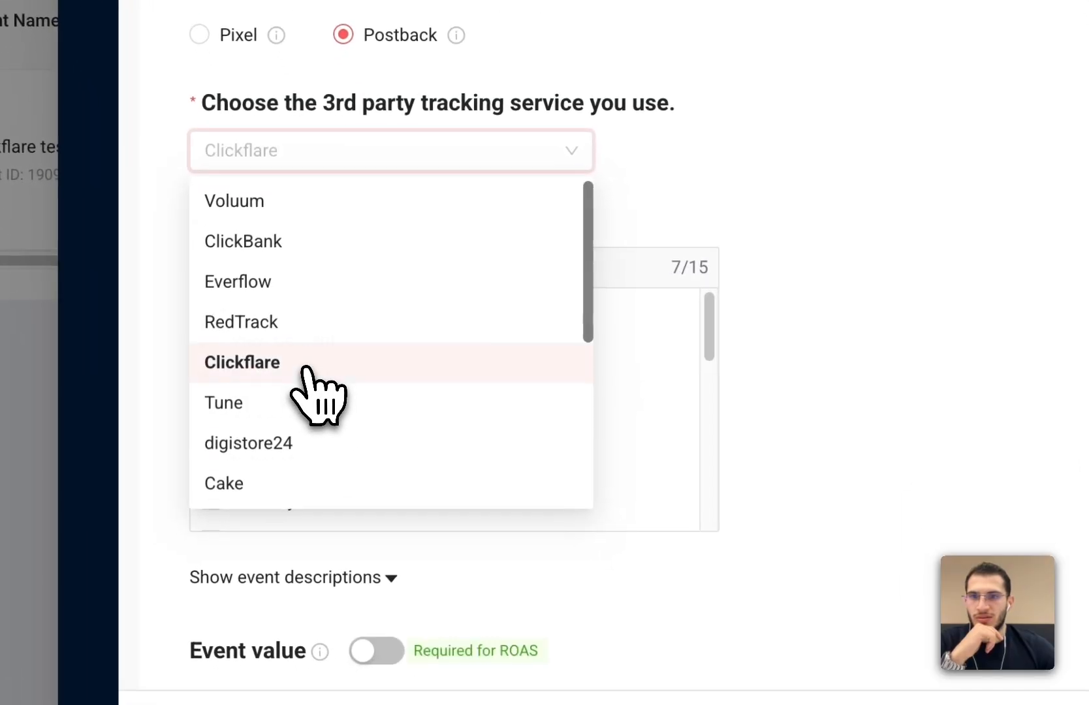
{"action": "scroll", "coordinate": [766, 364], "scroll_direction": "down", "scroll_amount": 5}
{"action": "double_click", "coordinate": [301, 227]}
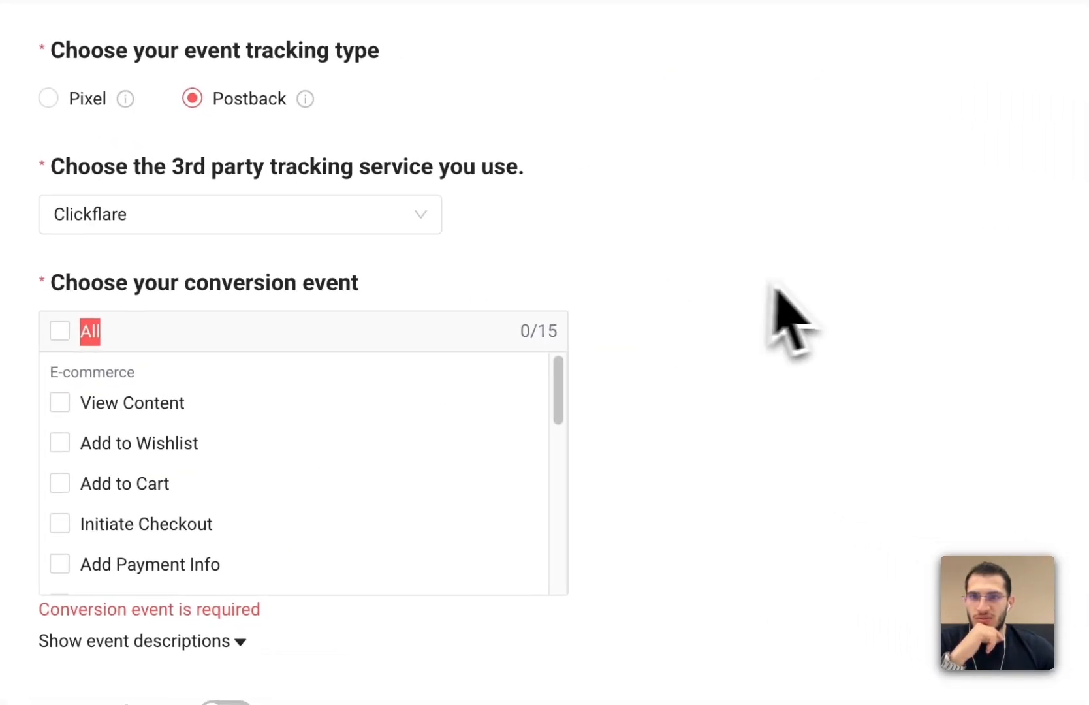
{"action": "scroll", "coordinate": [457, 418], "scroll_direction": "down", "scroll_amount": 2}
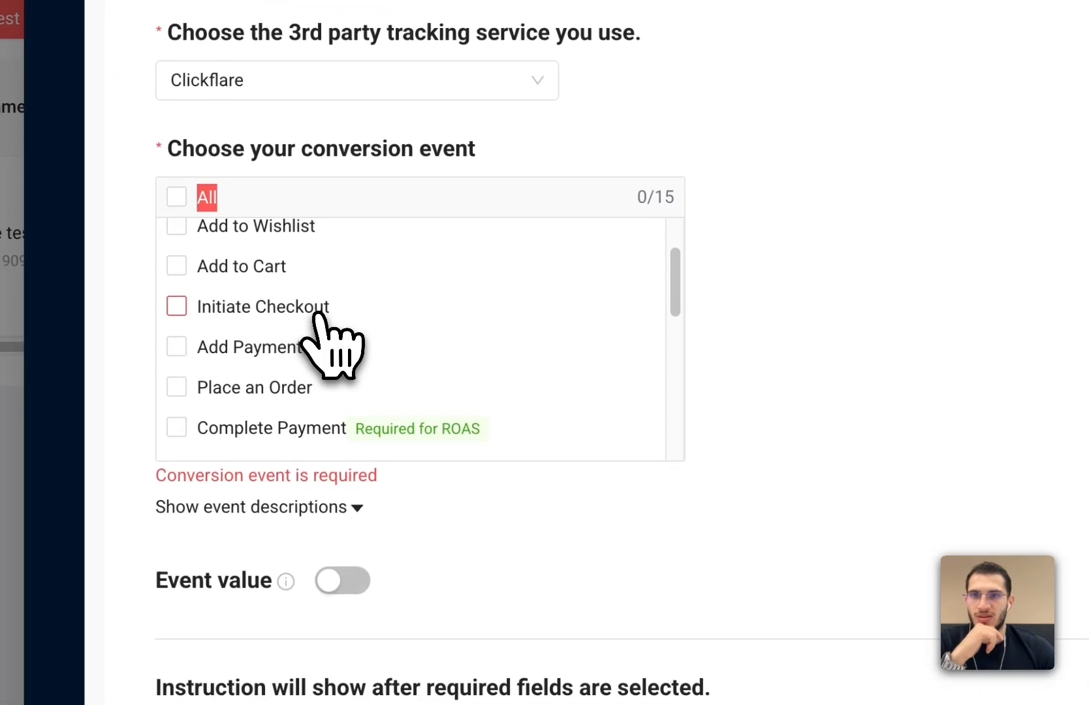
{"action": "left_click", "coordinate": [321, 313]}
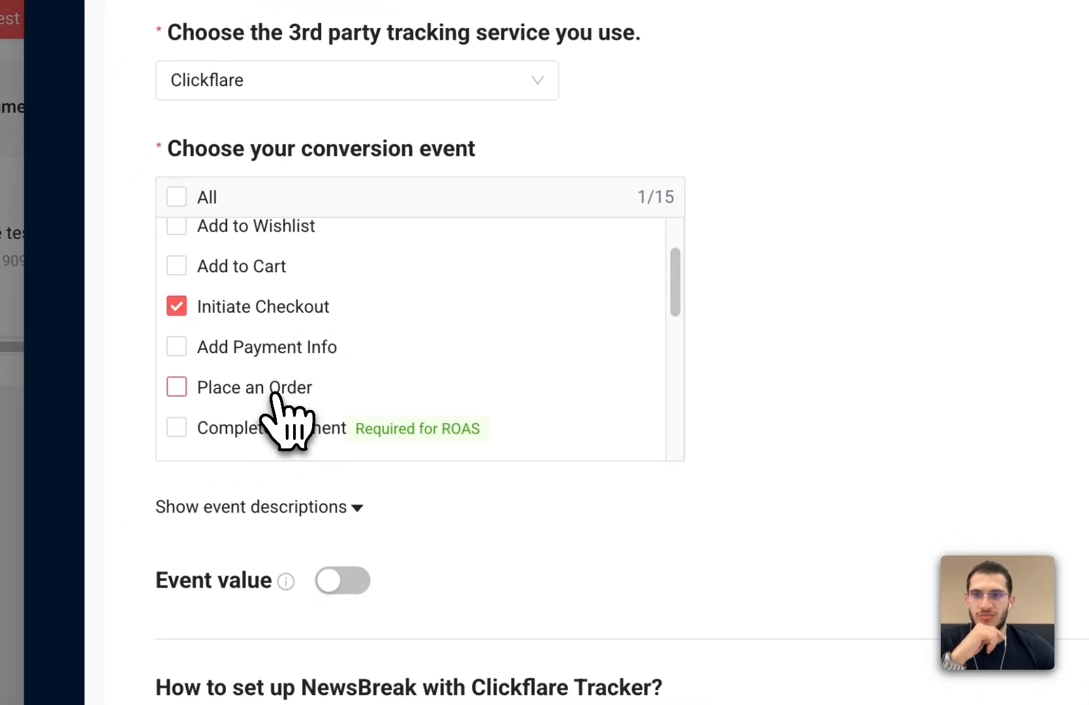
{"action": "scroll", "coordinate": [327, 385], "scroll_direction": "down", "scroll_amount": 2}
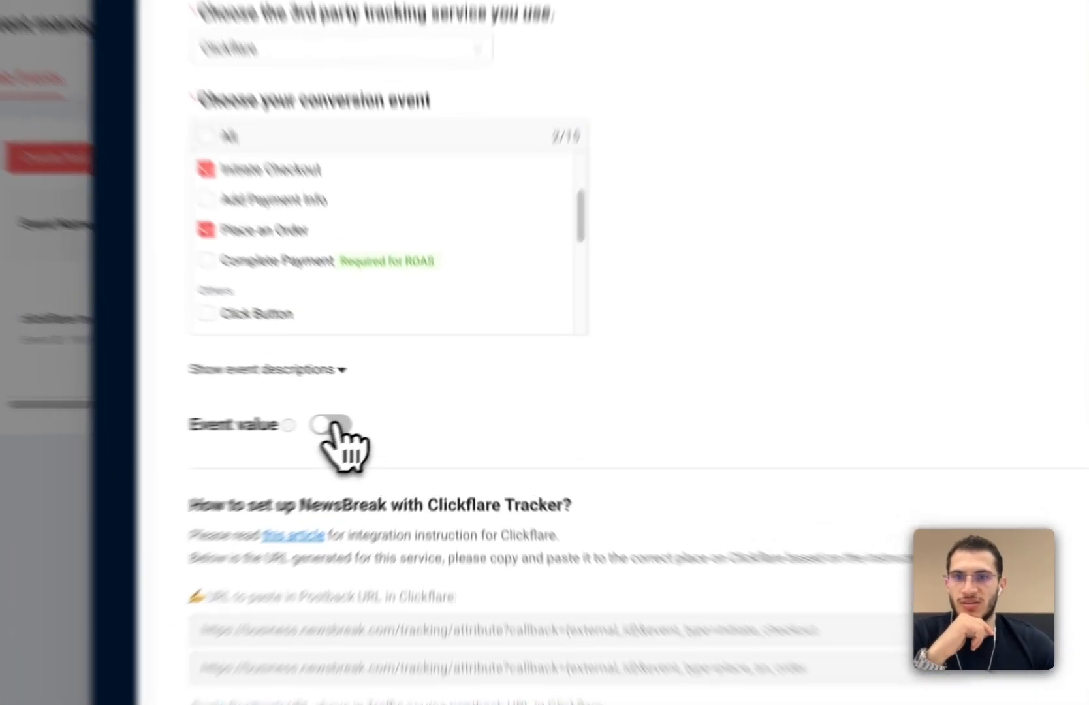
- Enable Event value and copy the generated initiate_checkout postback URL
{"action": "left_click", "coordinate": [376, 422]}
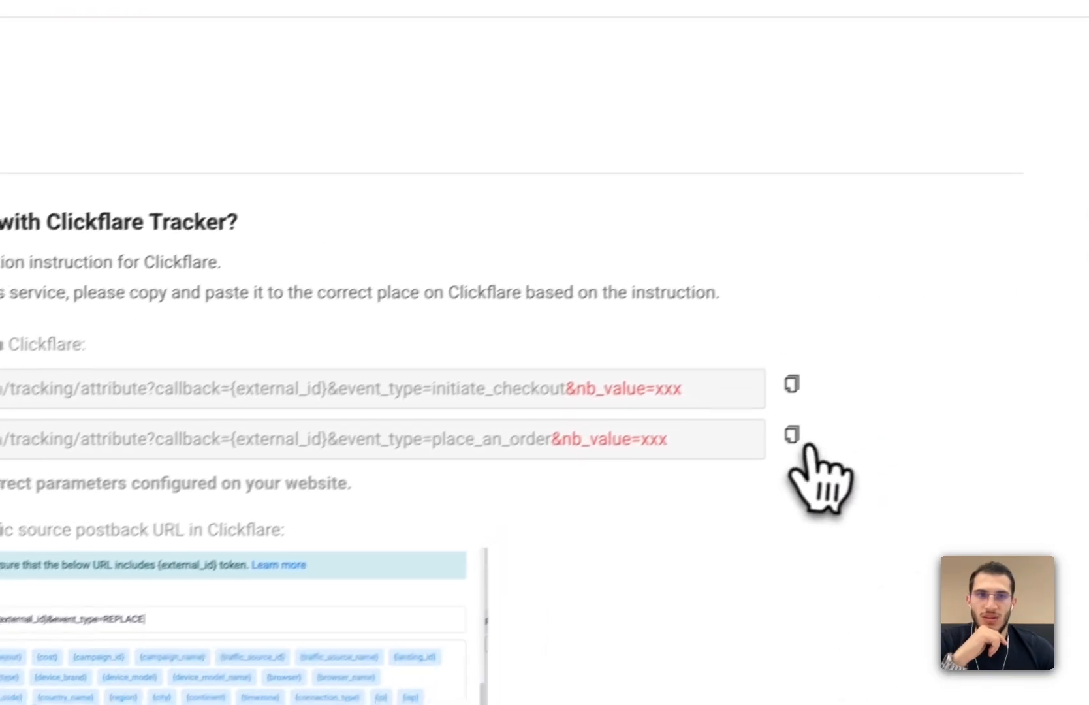
{"action": "left_click", "coordinate": [773, 393]}
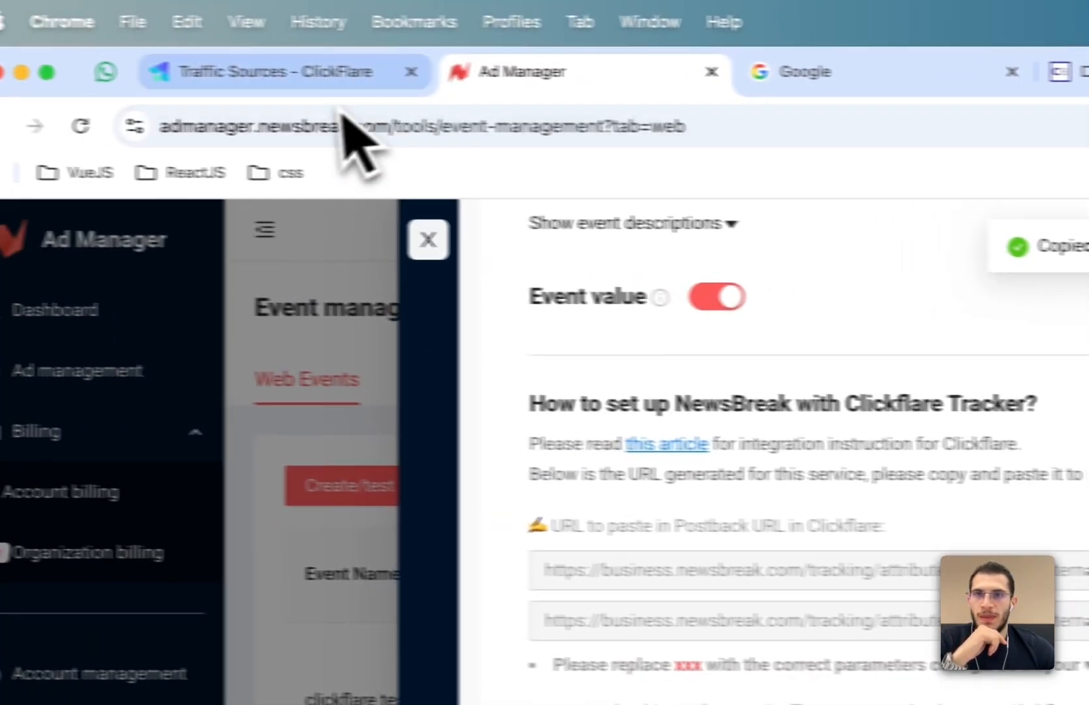
- Paste the copied URL into the ClickFlare traffic source's postback URL field
{"action": "left_click", "coordinate": [358, 82]}
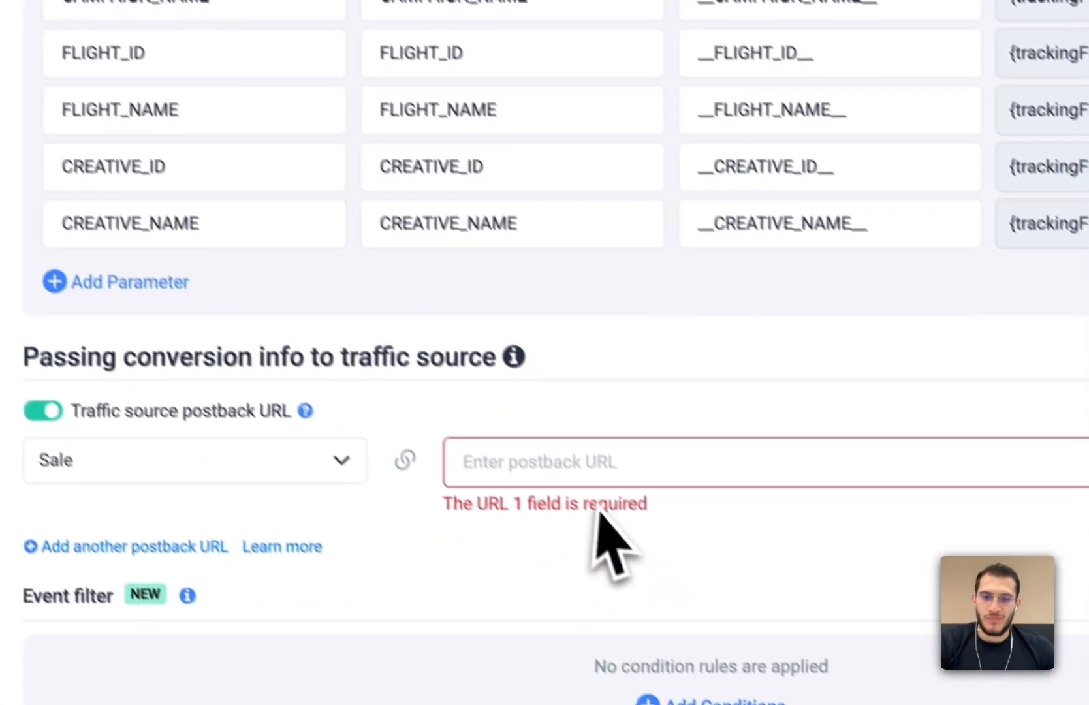
{"action": "left_click", "coordinate": [610, 490]}
{"action": "key", "text": "cmd+v"}
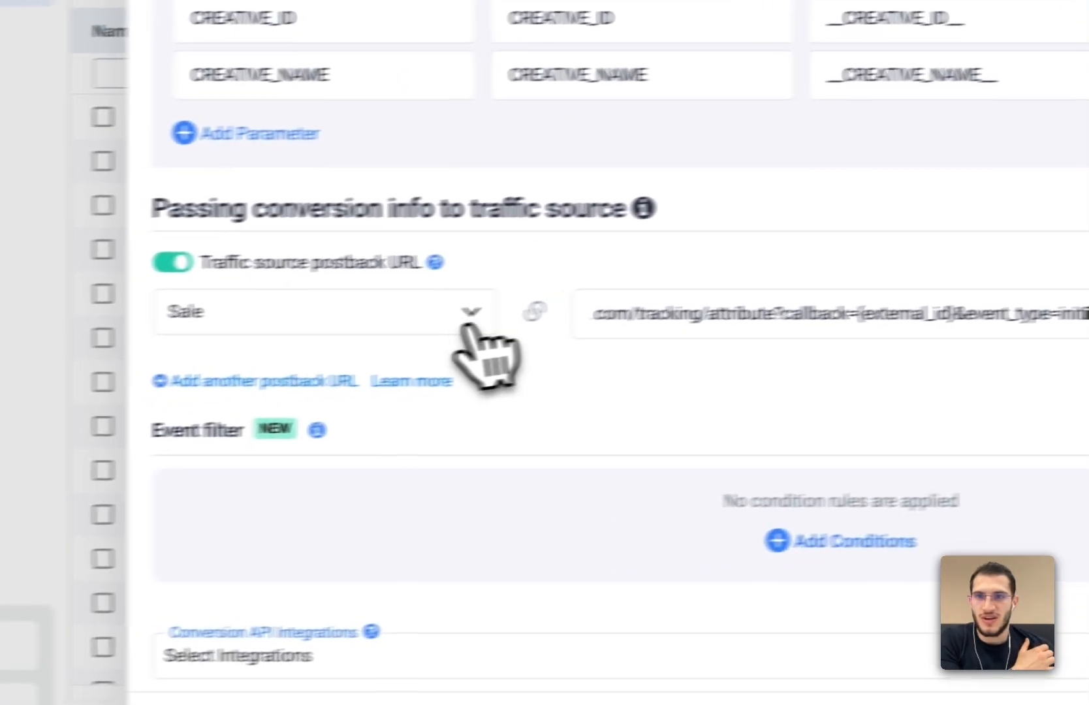
- Set the postback URL's event to Chargeback
{"action": "left_click", "coordinate": [185, 358]}
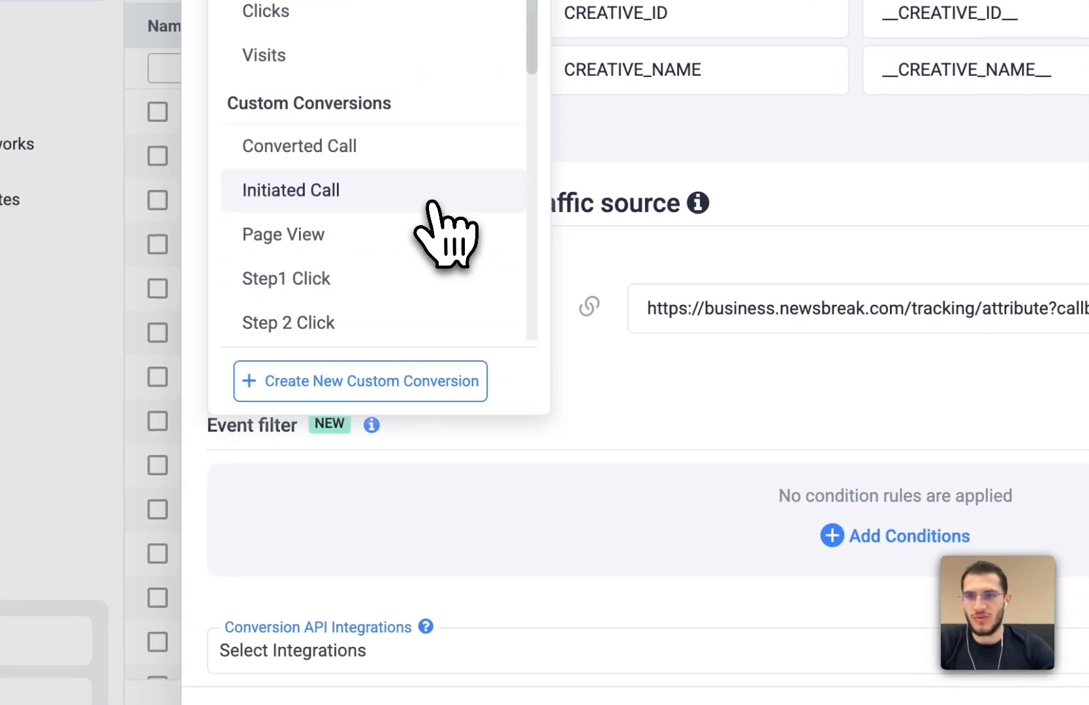
{"action": "type", "text": "cha"}
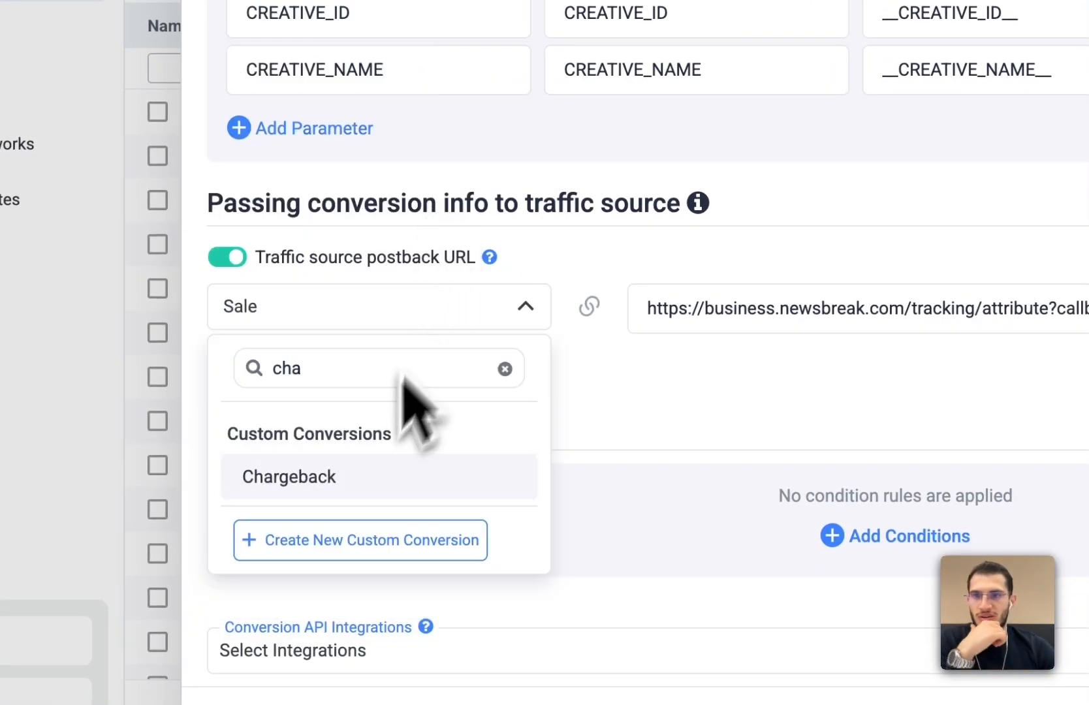
{"action": "left_click", "coordinate": [320, 487]}
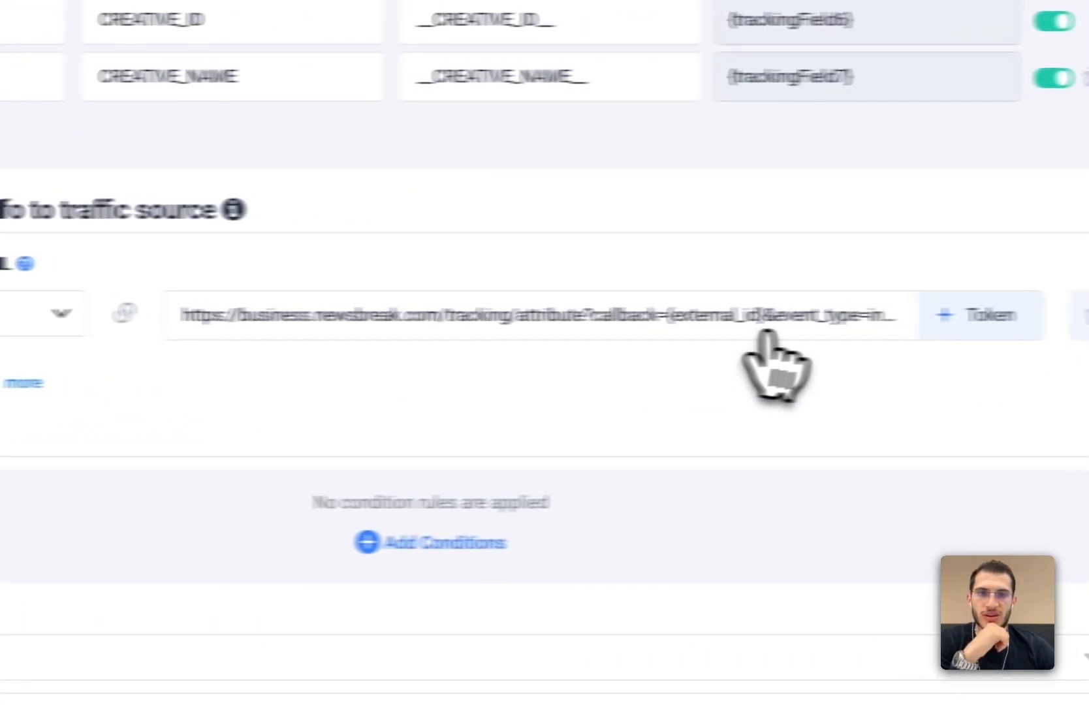
- Add another postback URL row and copy the place_an_order postback URL from the NewsBreak event setup
{"action": "left_click", "coordinate": [752, 323]}
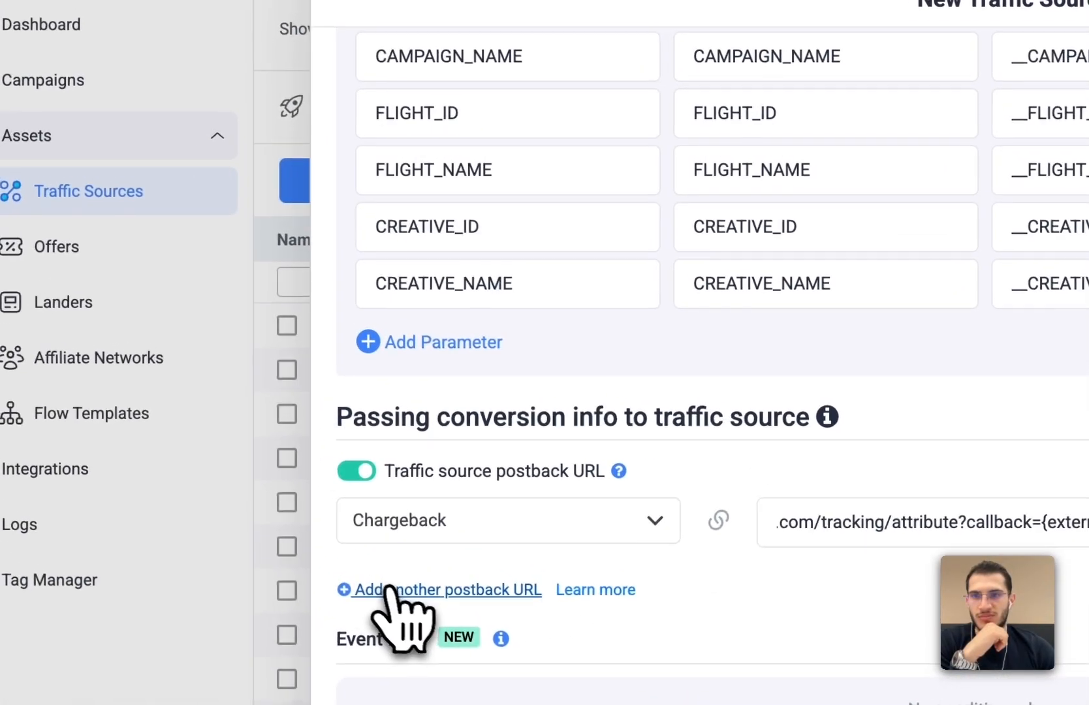
{"action": "left_click", "coordinate": [395, 598]}
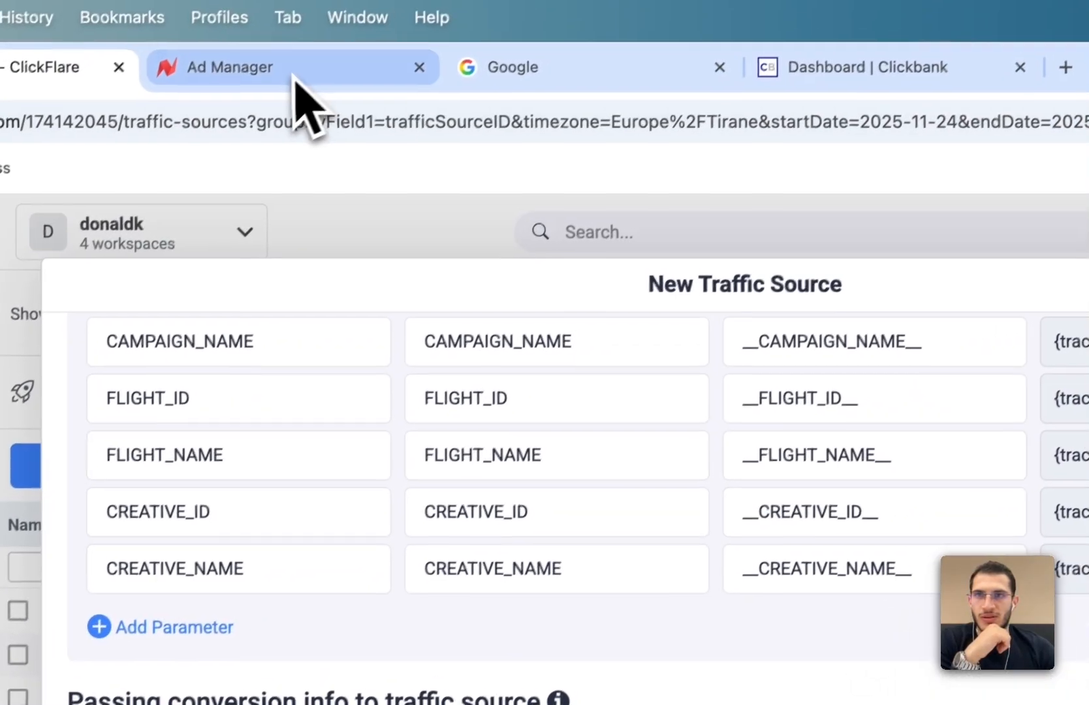
{"action": "left_click", "coordinate": [295, 75]}
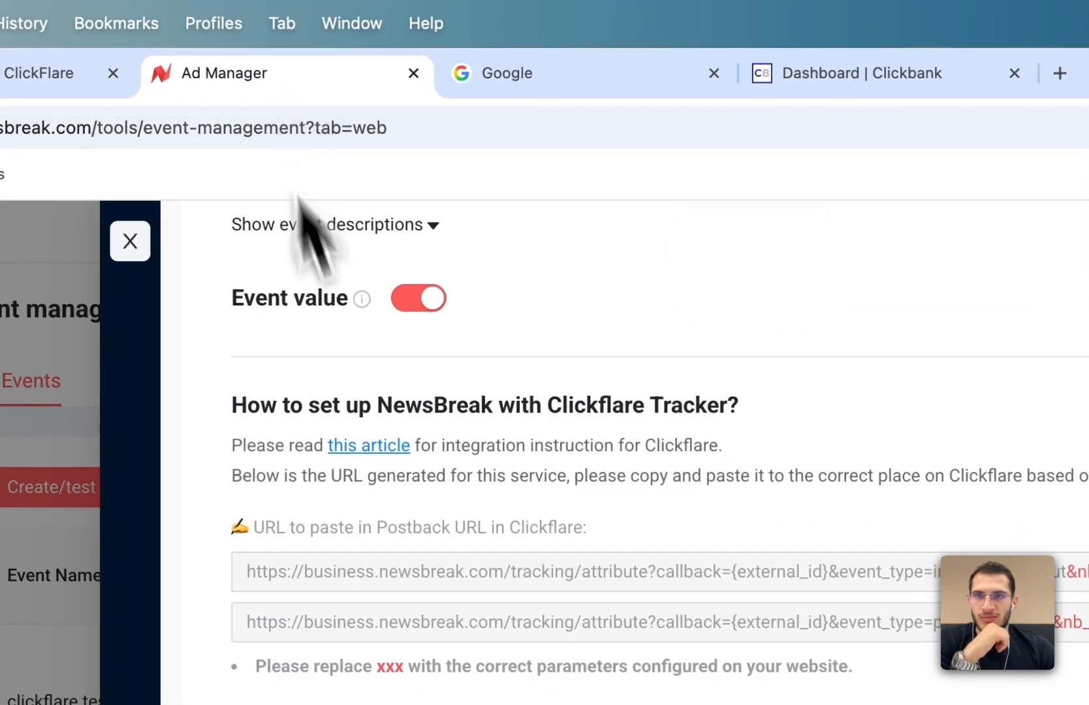
{"action": "left_click", "coordinate": [787, 490]}
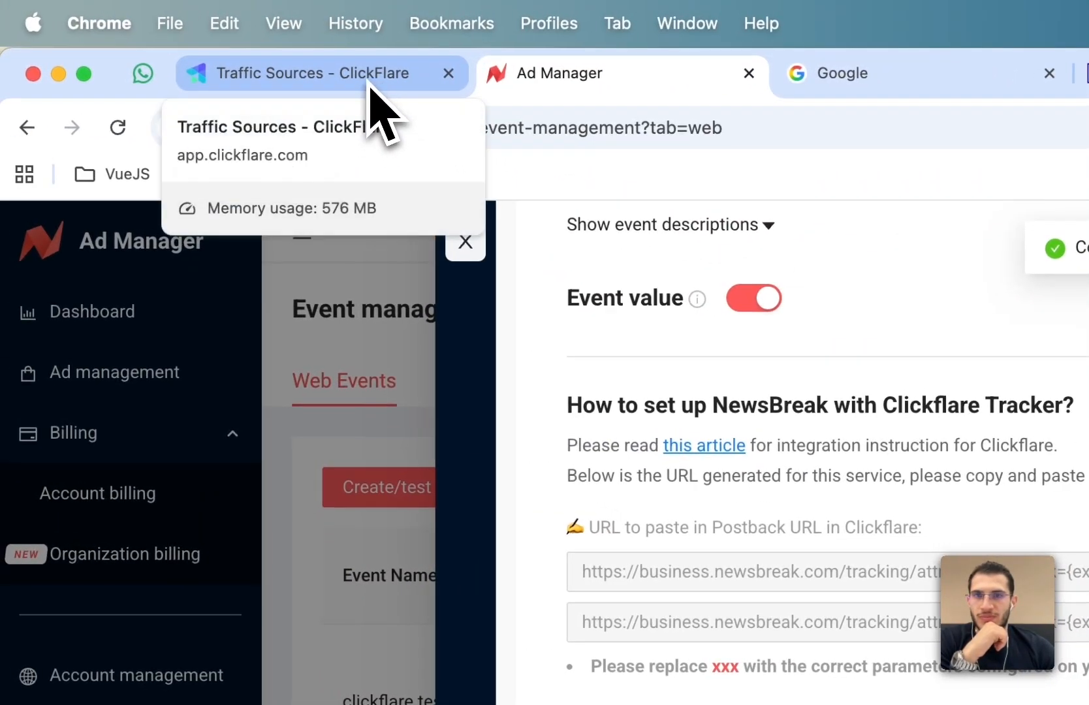
- Paste the place_an_order URL into the second postback URL field in ClickFlare and set its event to Sale
{"action": "left_click", "coordinate": [370, 85]}
{"action": "triple_click", "coordinate": [638, 438]}
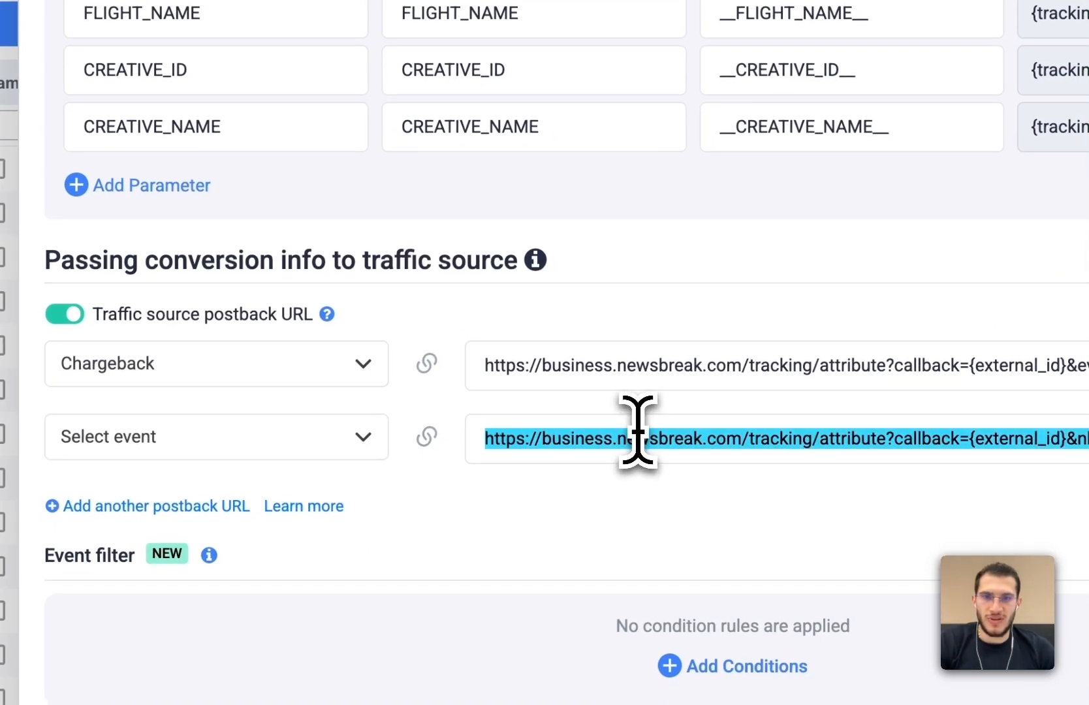
{"action": "key", "text": "ctrl+v"}
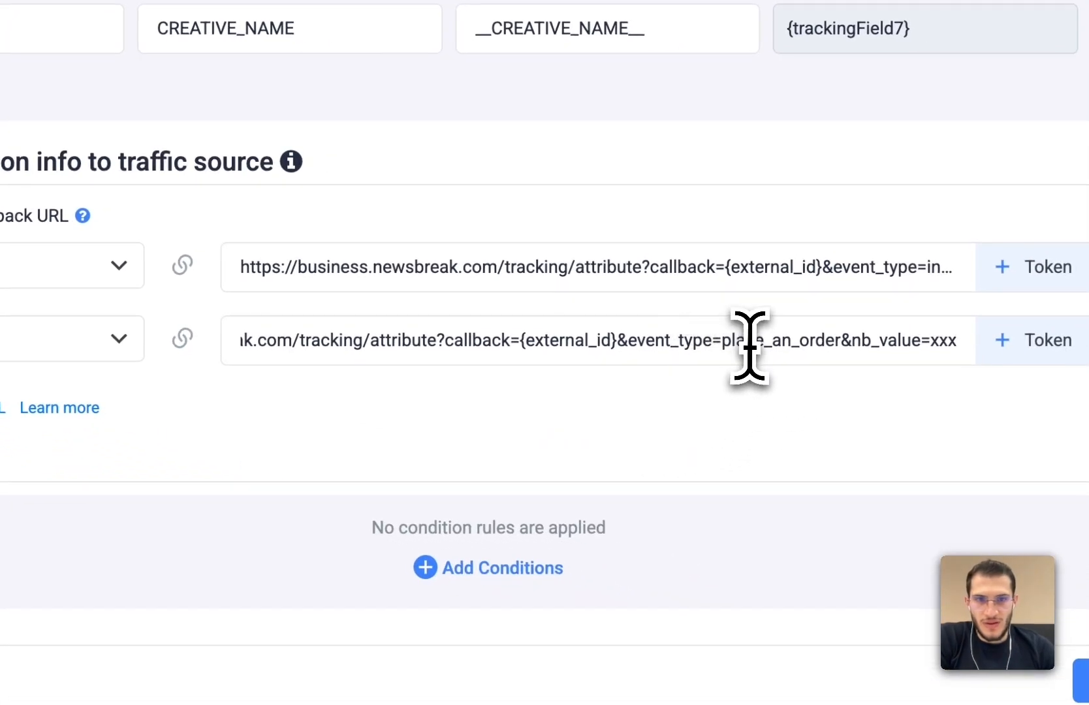
{"action": "left_click", "coordinate": [33, 339]}
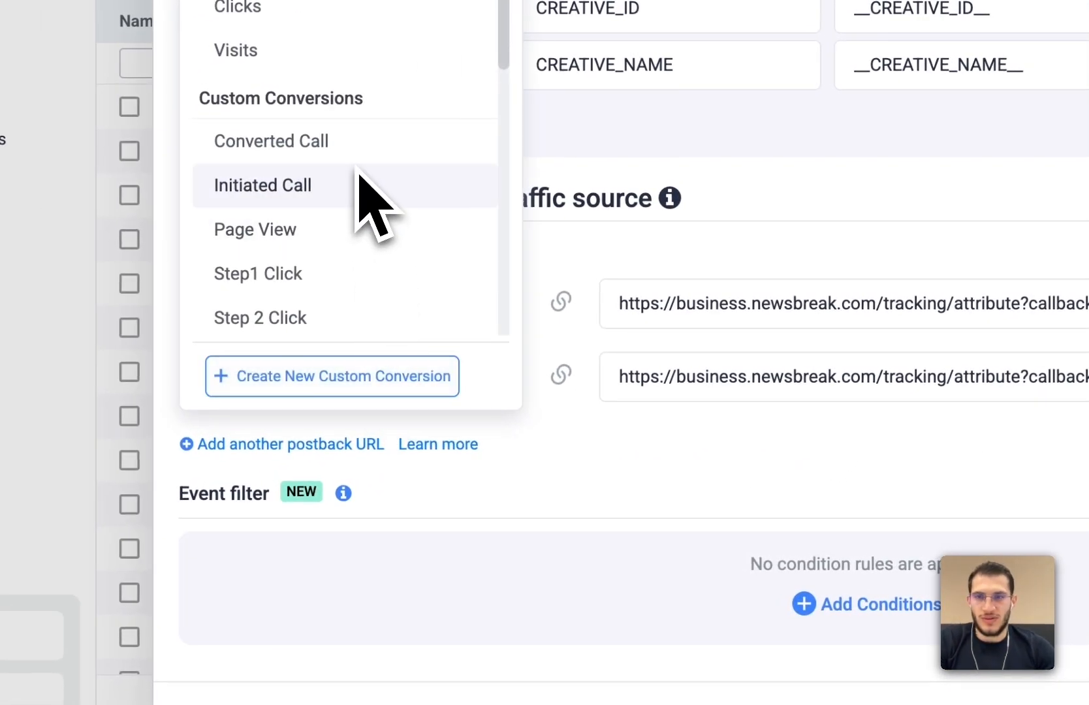
{"action": "type", "text": "sale"}
{"action": "left_click", "coordinate": [290, 542]}
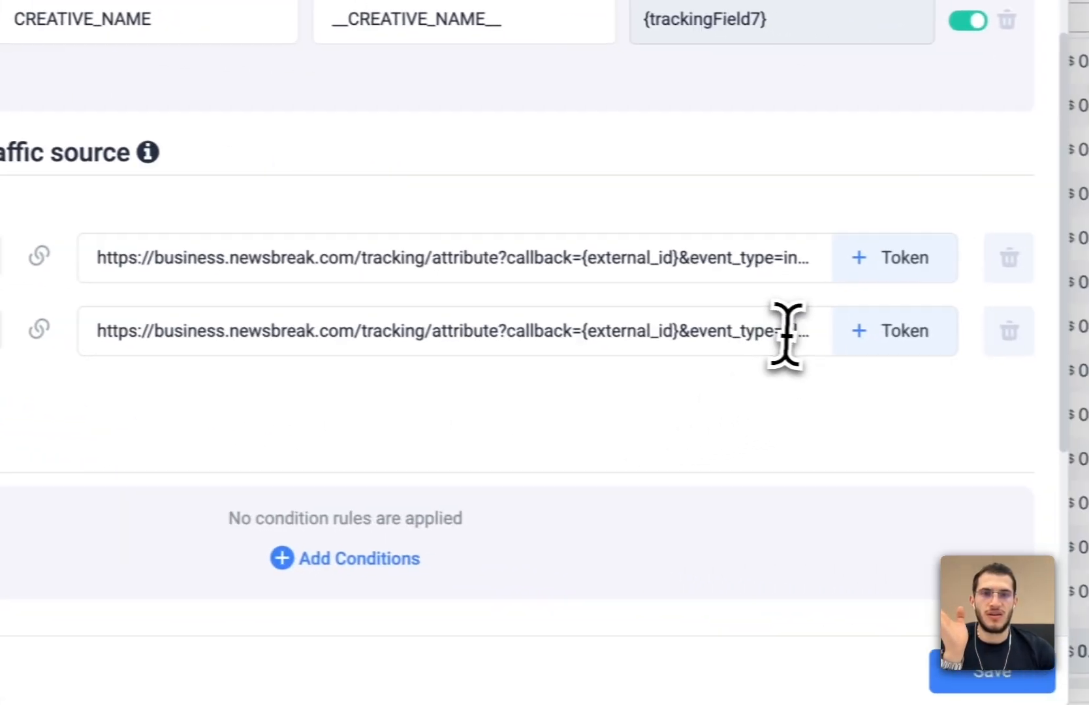
- Replace the xxx placeholder in the Sale postback URL with the {payout} token
{"action": "left_click", "coordinate": [781, 332]}
{"action": "scroll", "coordinate": [776, 332], "scroll_direction": "right", "scroll_amount": 3}
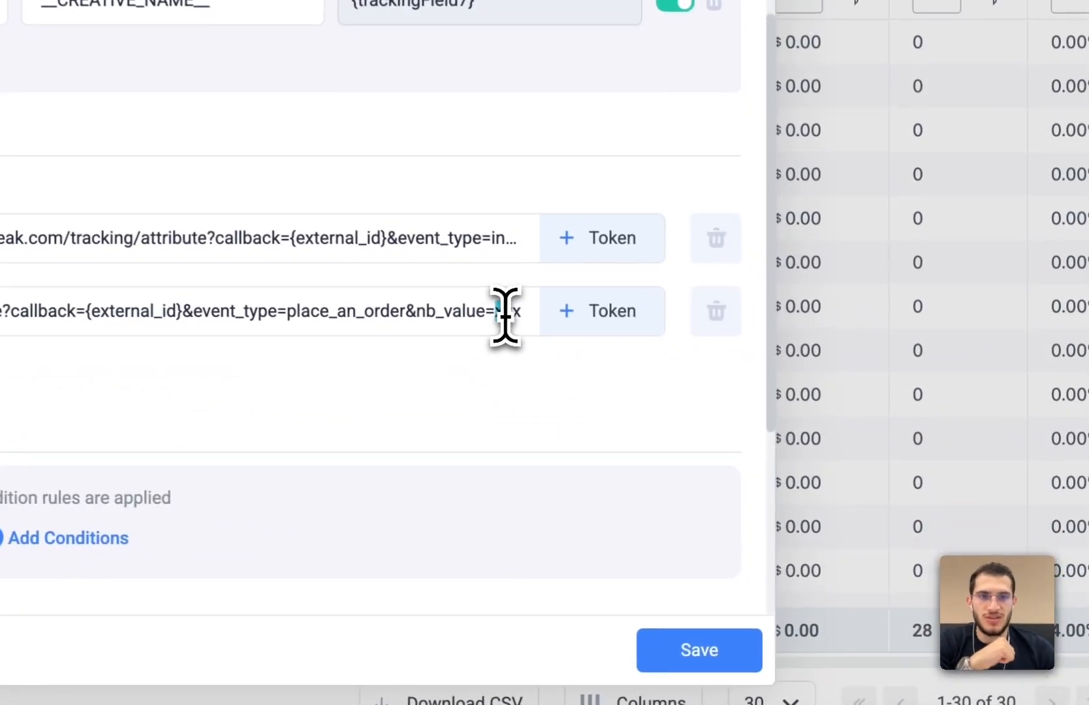
{"action": "left_click_drag", "start_coordinate": [763, 443], "coordinate": [772, 444]}
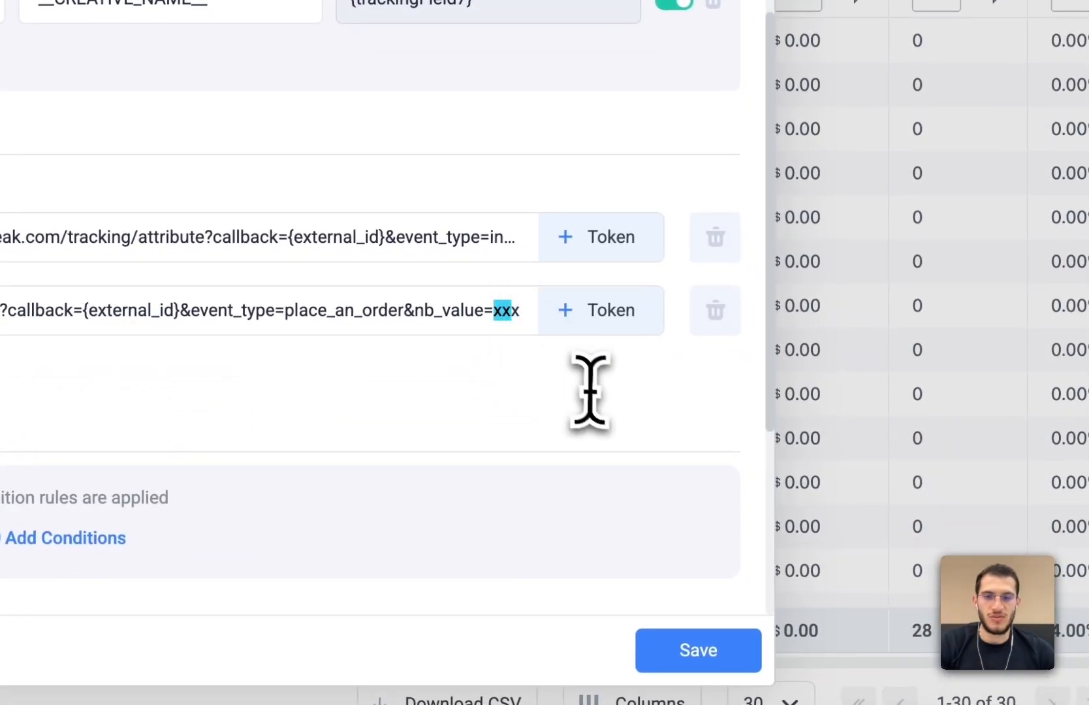
{"action": "key", "text": "shift+Right"}
{"action": "key", "text": "BackSpace"}
{"action": "type", "text": "{pay"}
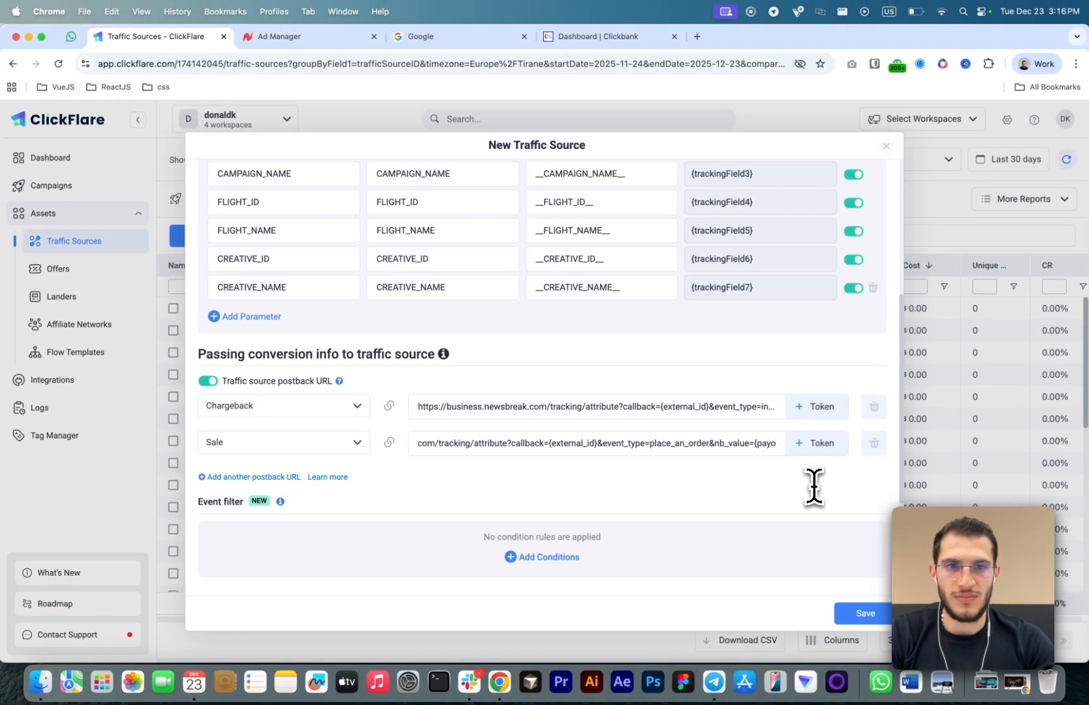
- Replace the xxx placeholder in the initiate_checkout postback URL with the {payout} token
{"action": "left_click", "coordinate": [722, 406]}
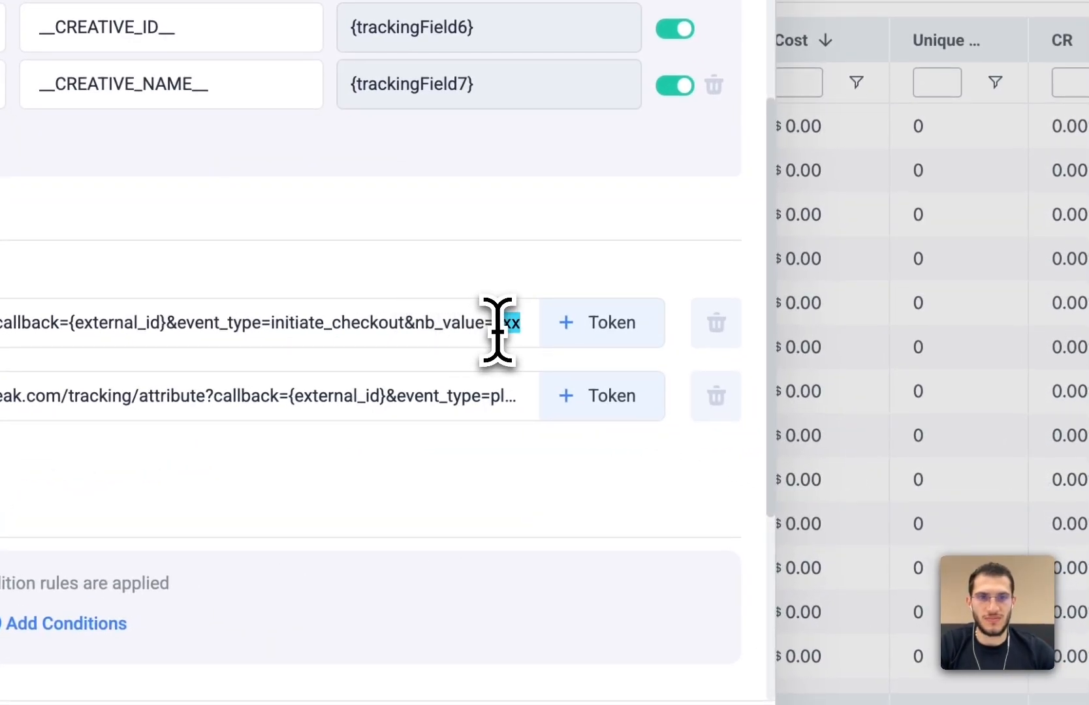
{"action": "type", "text": "{}payout"}
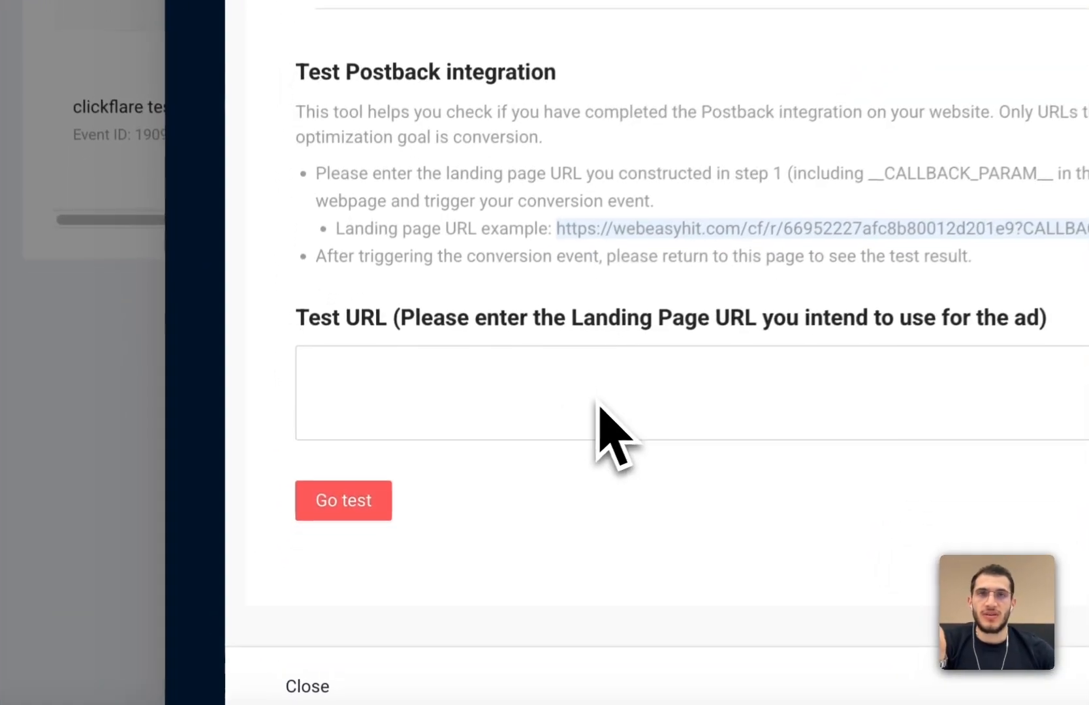
- Set the first postback URL's event to Visits and save the NewsBreak traffic source
{"action": "left_click", "coordinate": [433, 503]}
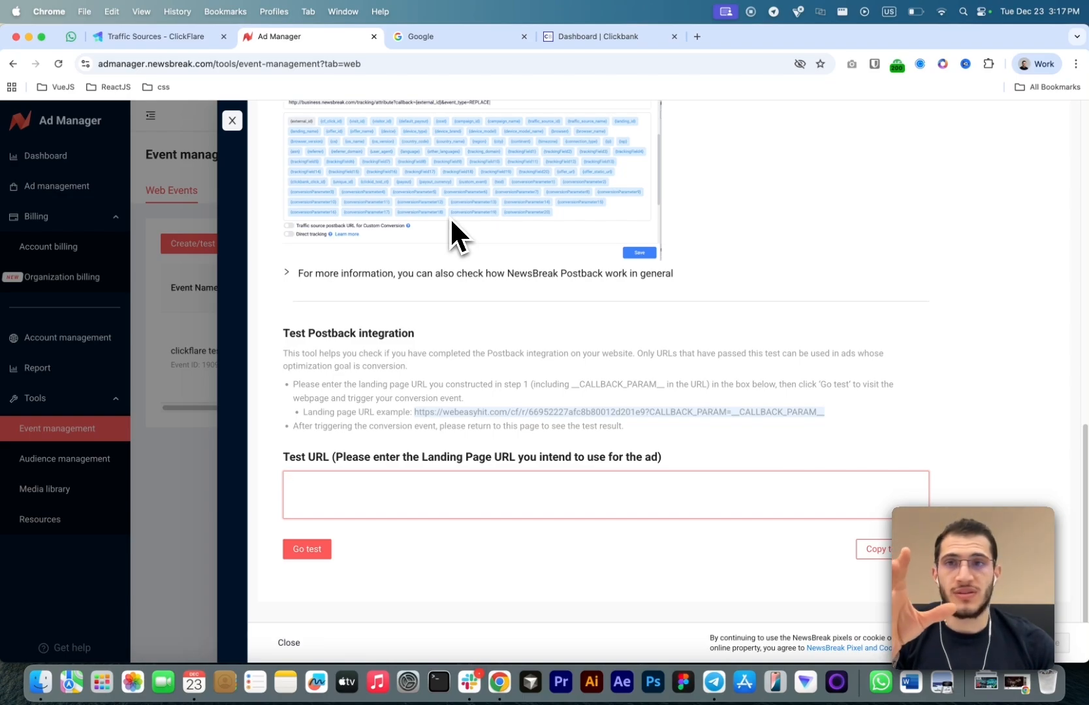
{"action": "left_click", "coordinate": [151, 37]}
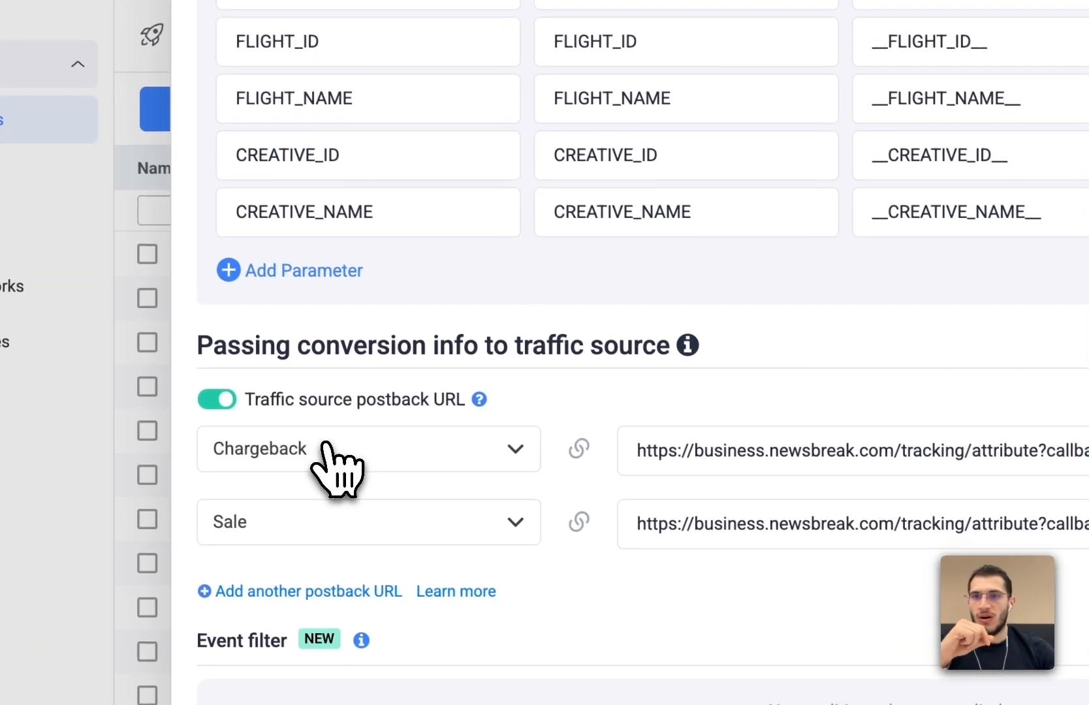
{"action": "left_click", "coordinate": [386, 550]}
{"action": "left_click", "coordinate": [302, 195]}
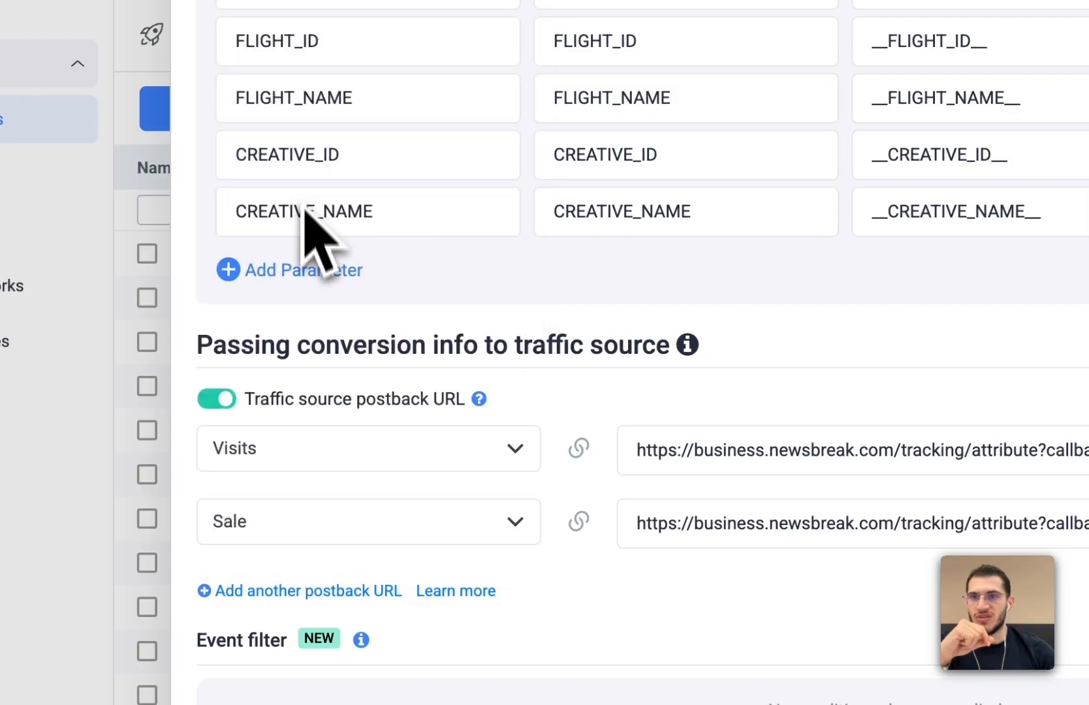
{"action": "left_click", "coordinate": [357, 537]}
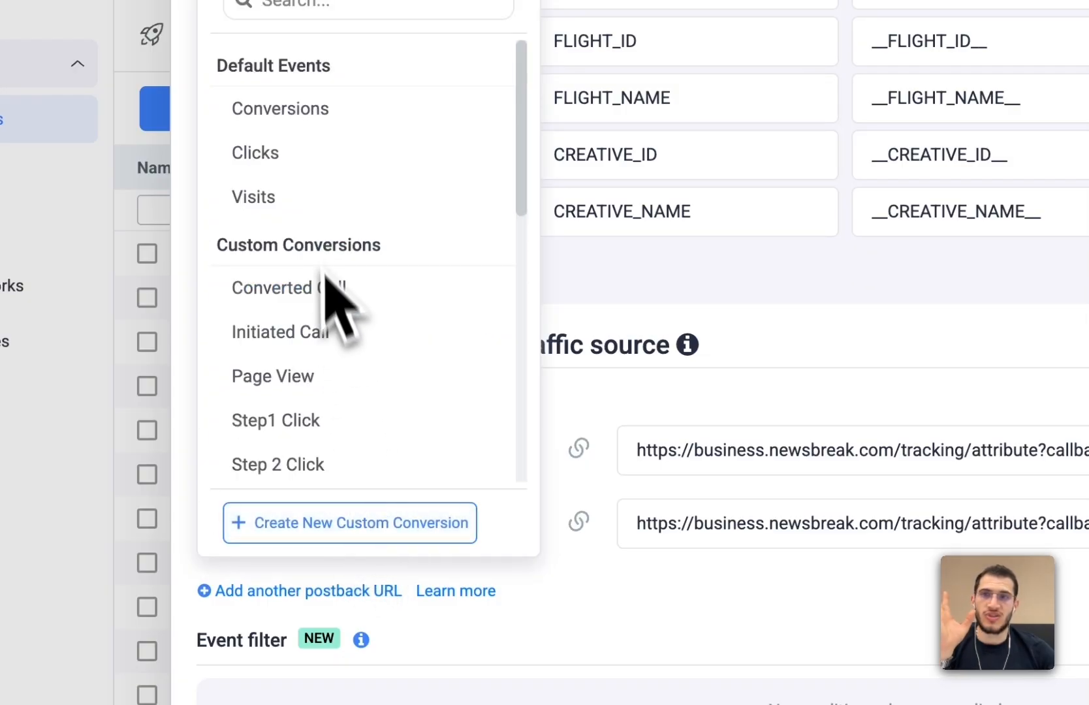
{"action": "left_click", "coordinate": [314, 213]}
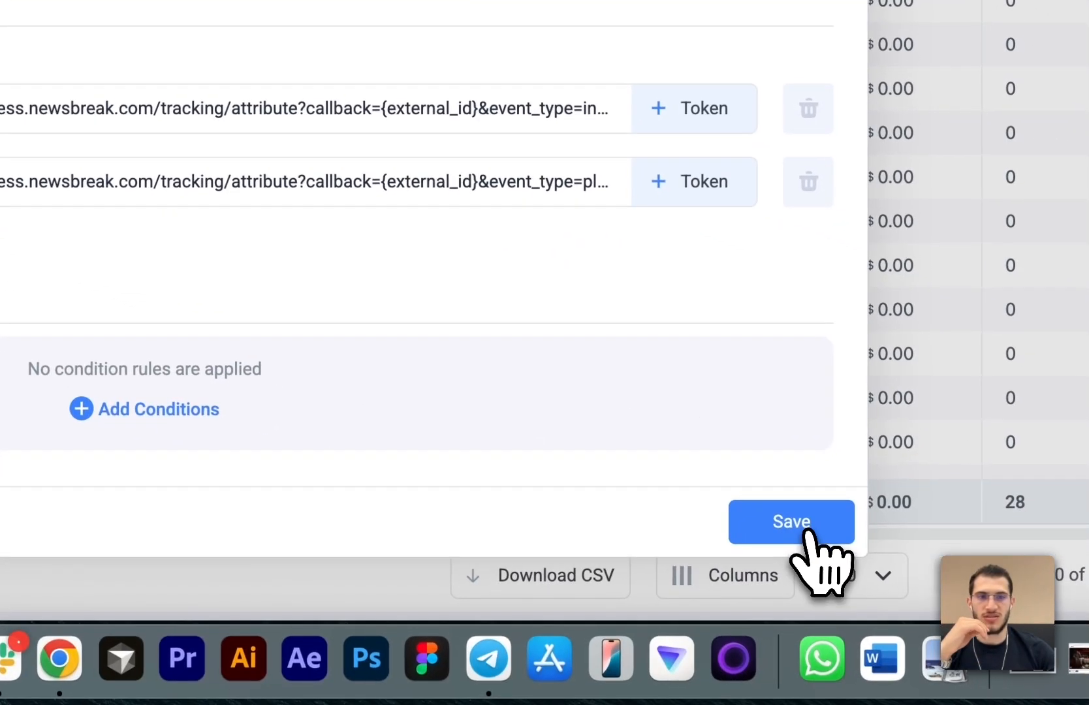
{"action": "left_click", "coordinate": [808, 531]}
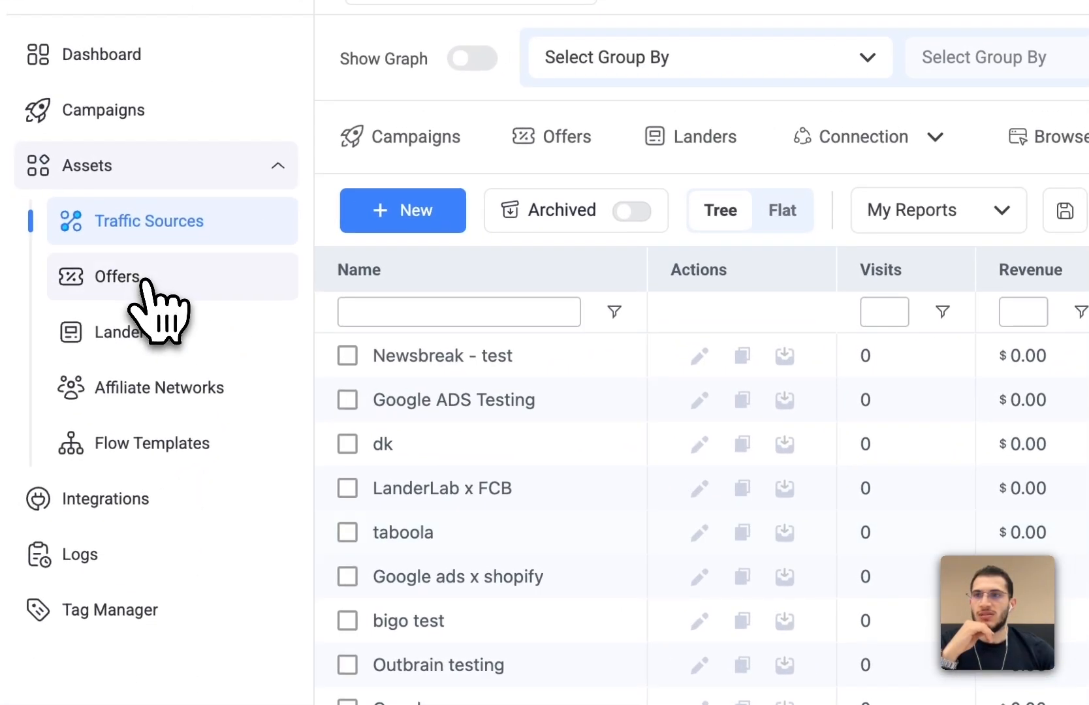
- Start a new offer and name it Clickbank offer - 2025
{"action": "left_click", "coordinate": [145, 281]}
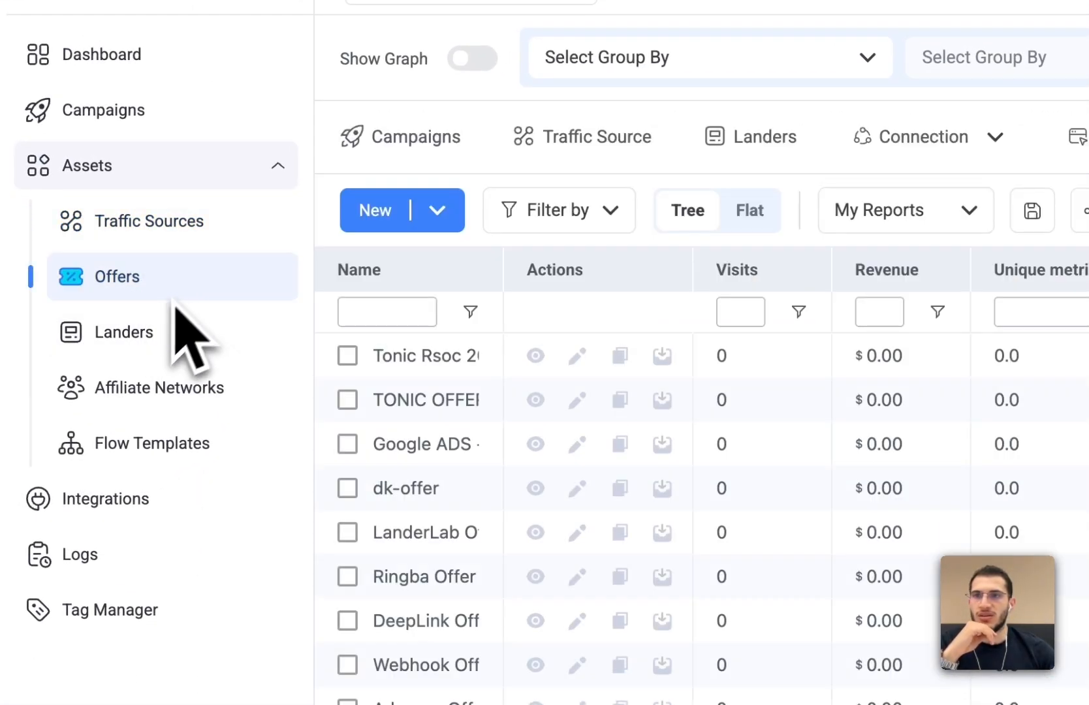
{"action": "left_click", "coordinate": [372, 212]}
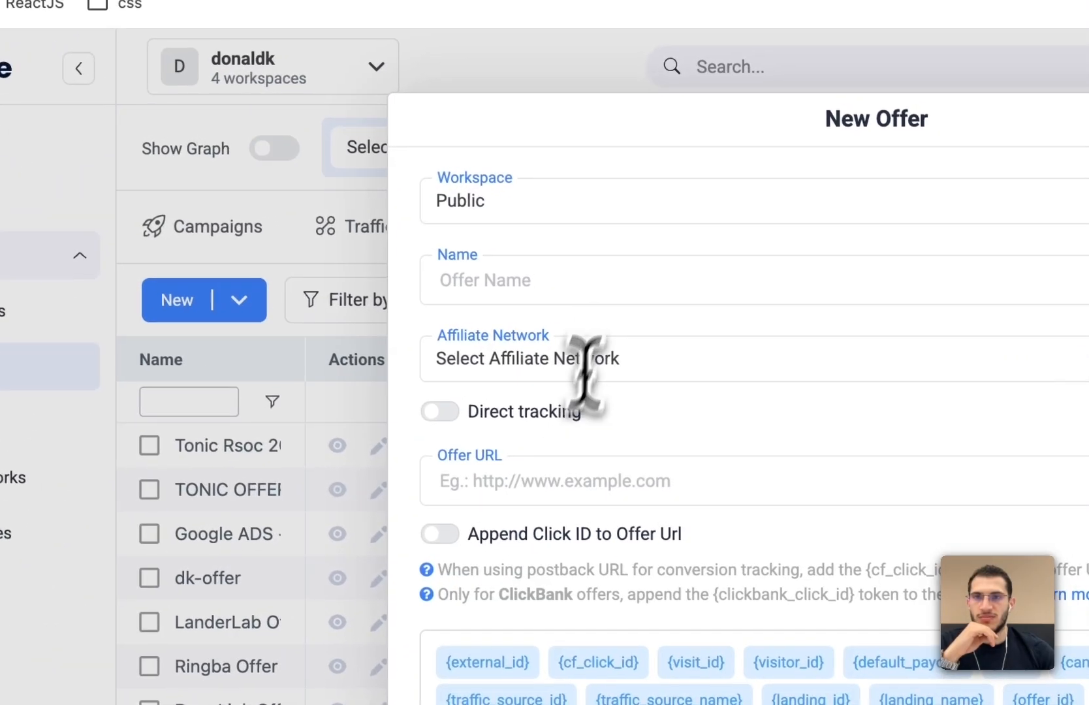
{"action": "left_click", "coordinate": [616, 296]}
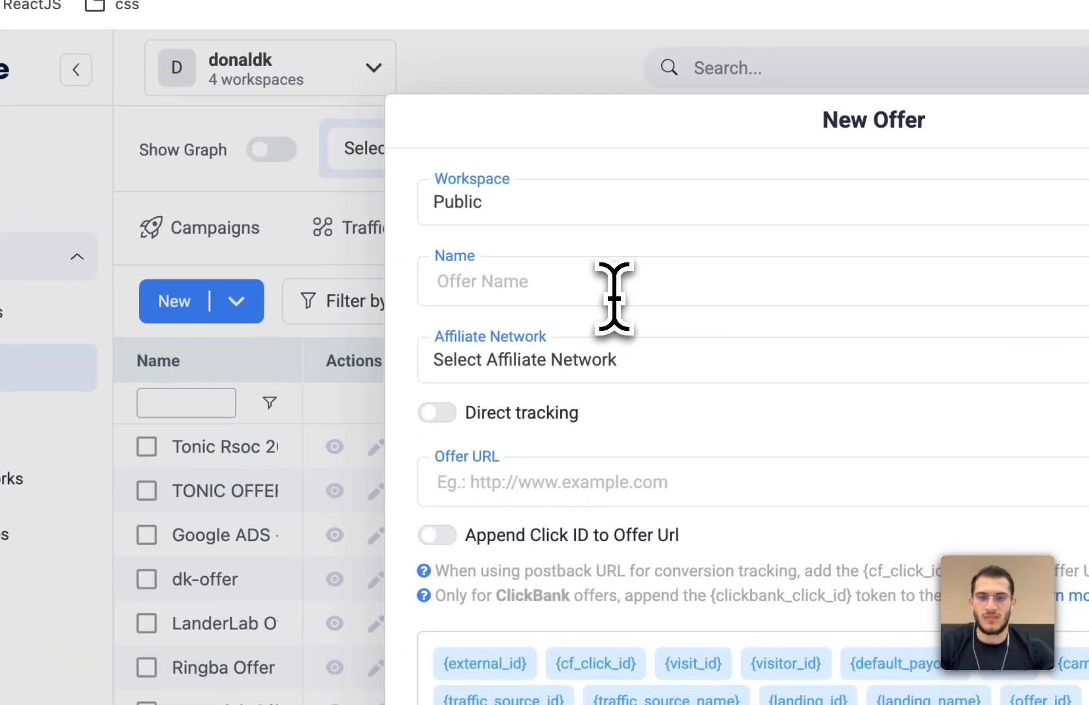
{"action": "type", "text": "Clickbank "}
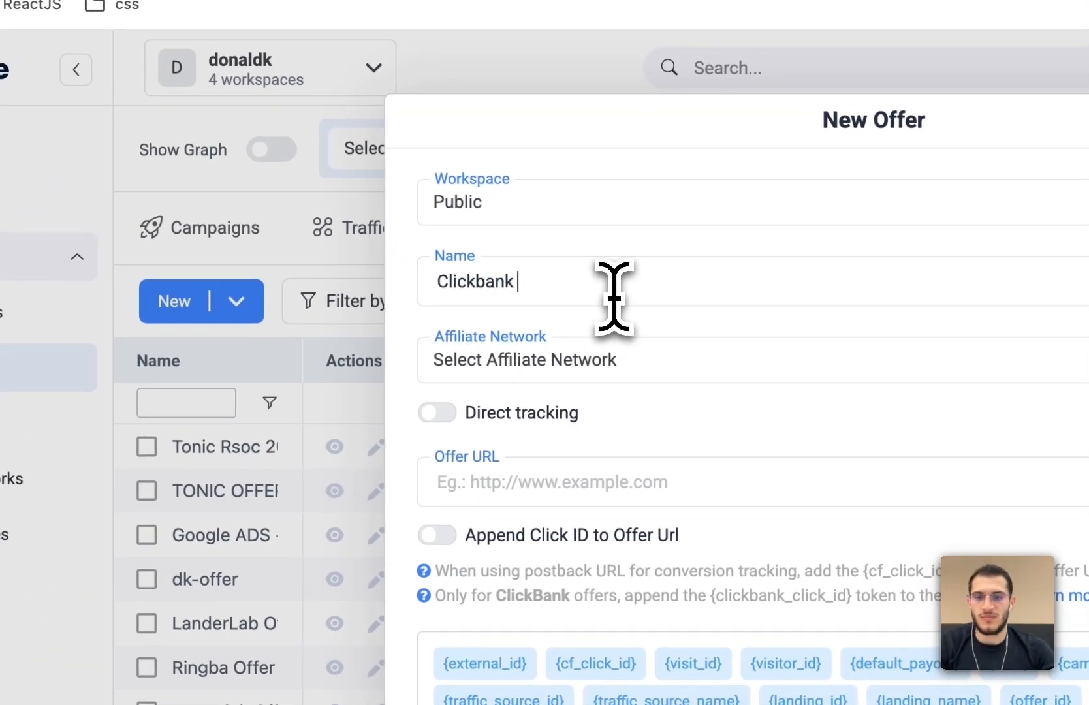
{"action": "type", "text": "offer - 2025"}
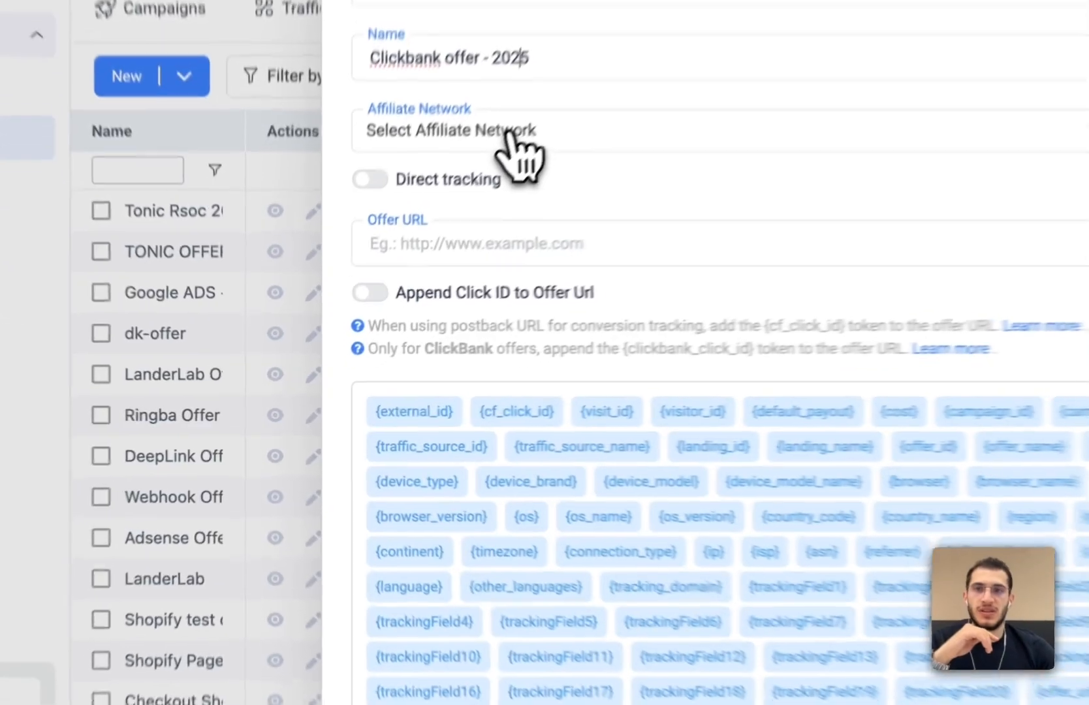
- Begin creating a new affiliate network for the offer from the ClickBank template
{"action": "left_click", "coordinate": [394, 265]}
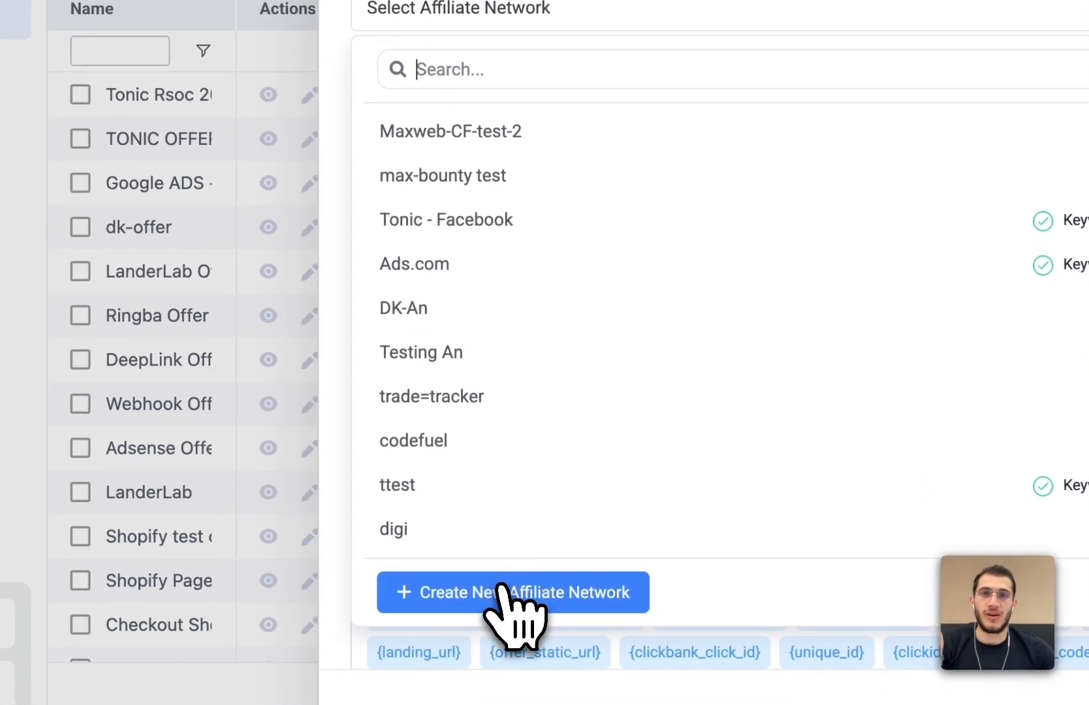
{"action": "left_click", "coordinate": [499, 596]}
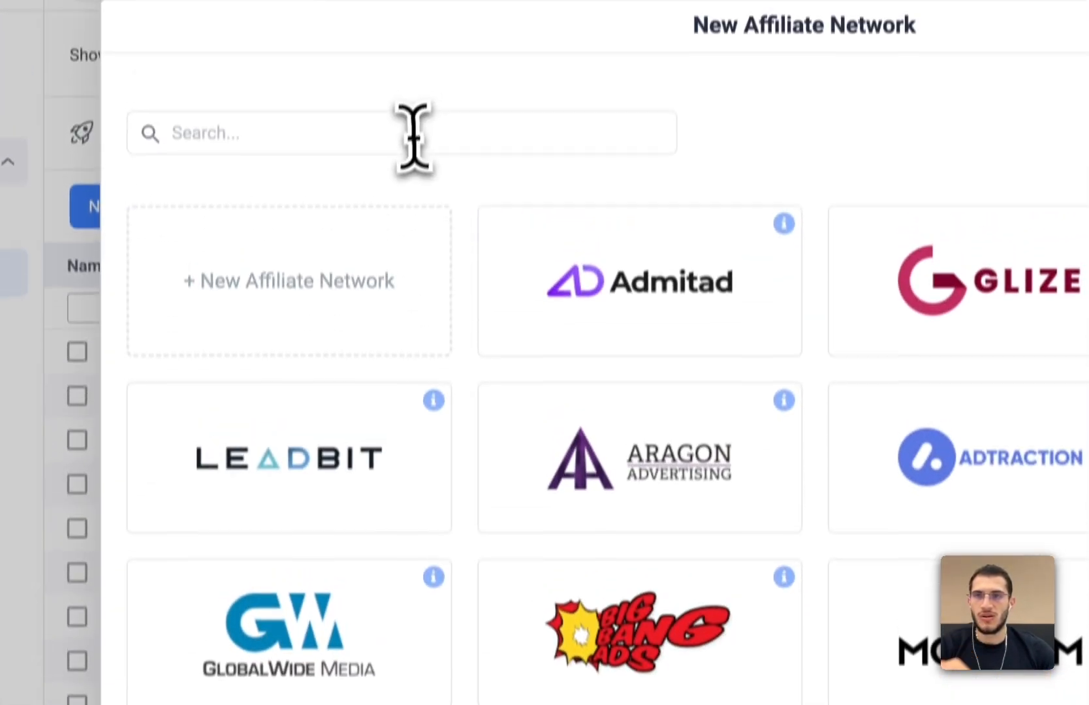
{"action": "type", "text": "click"}
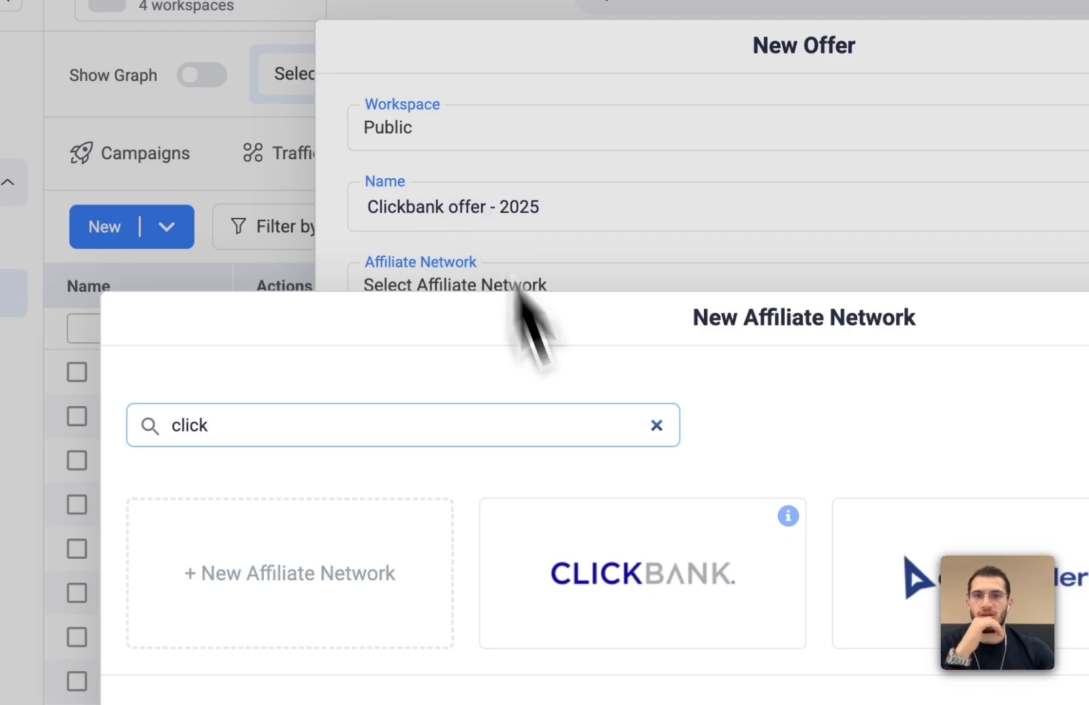
{"action": "left_click", "coordinate": [595, 581]}
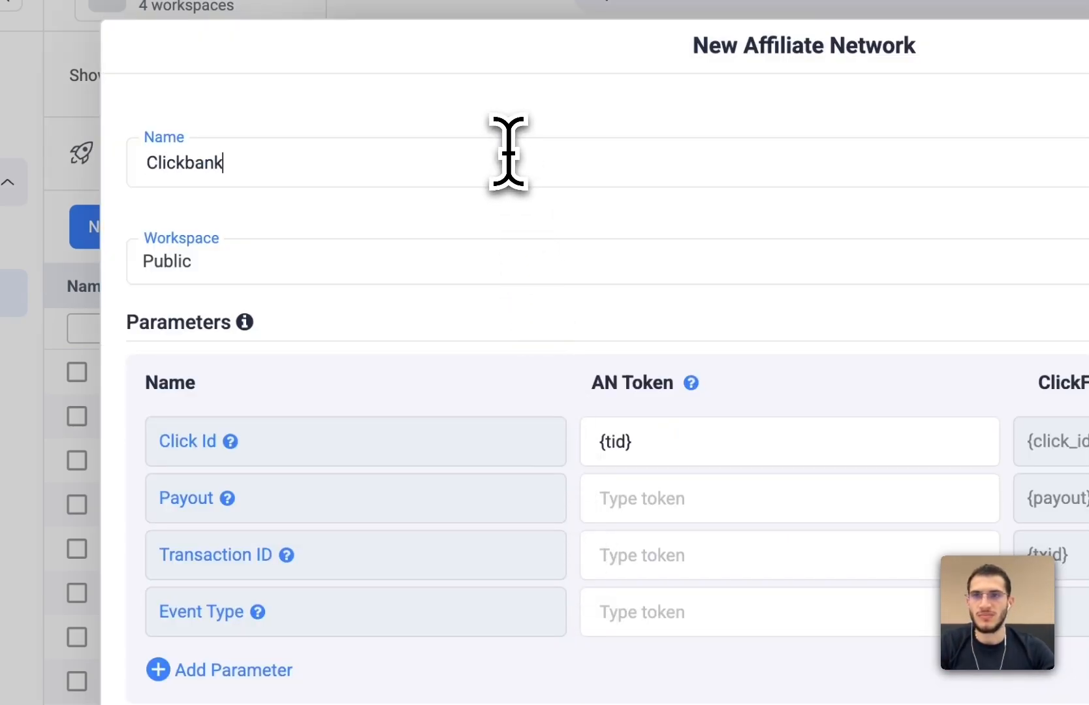
- Set the ClickBank affiliate network's payout currency to US Dollar
{"action": "scroll", "coordinate": [509, 153], "scroll_direction": "down", "scroll_amount": 8}
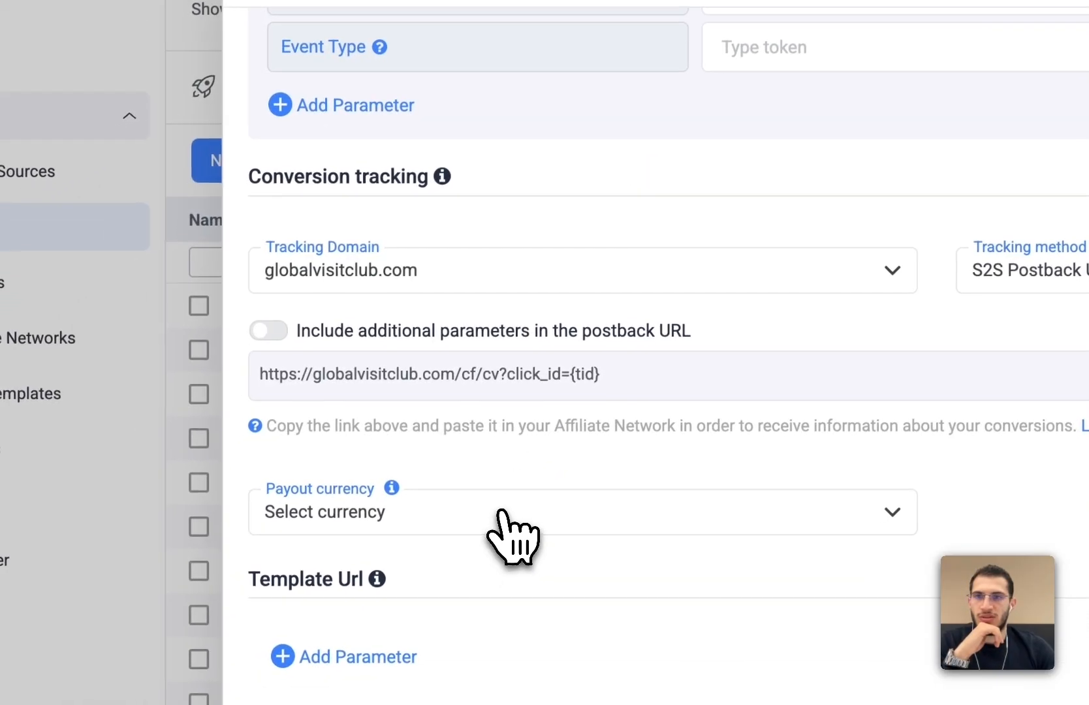
{"action": "left_click", "coordinate": [383, 577]}
{"action": "type", "text": "us"}
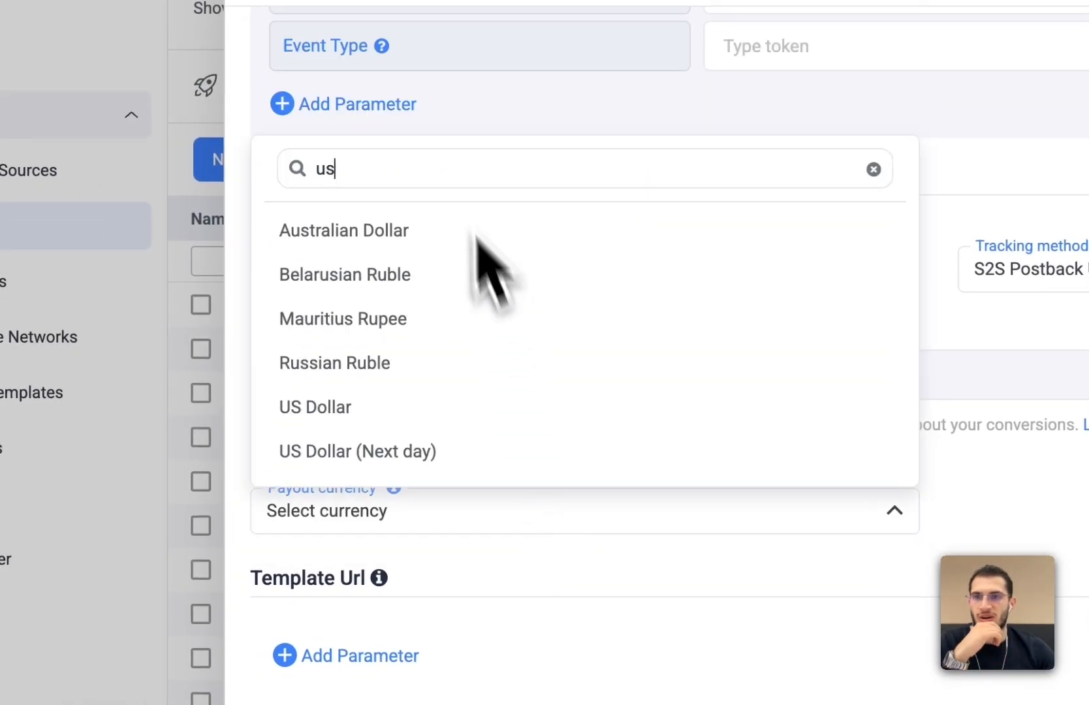
{"action": "left_click", "coordinate": [315, 407]}
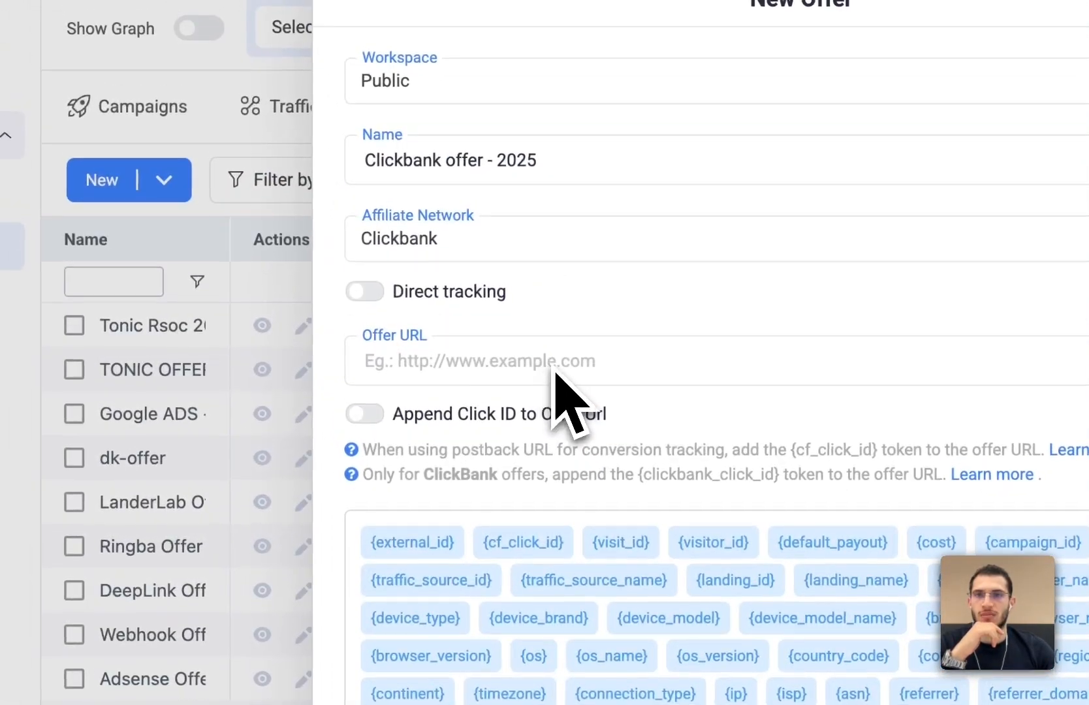
{"action": "type", "text": "htt"}
{"action": "type", "text": "ps://"}
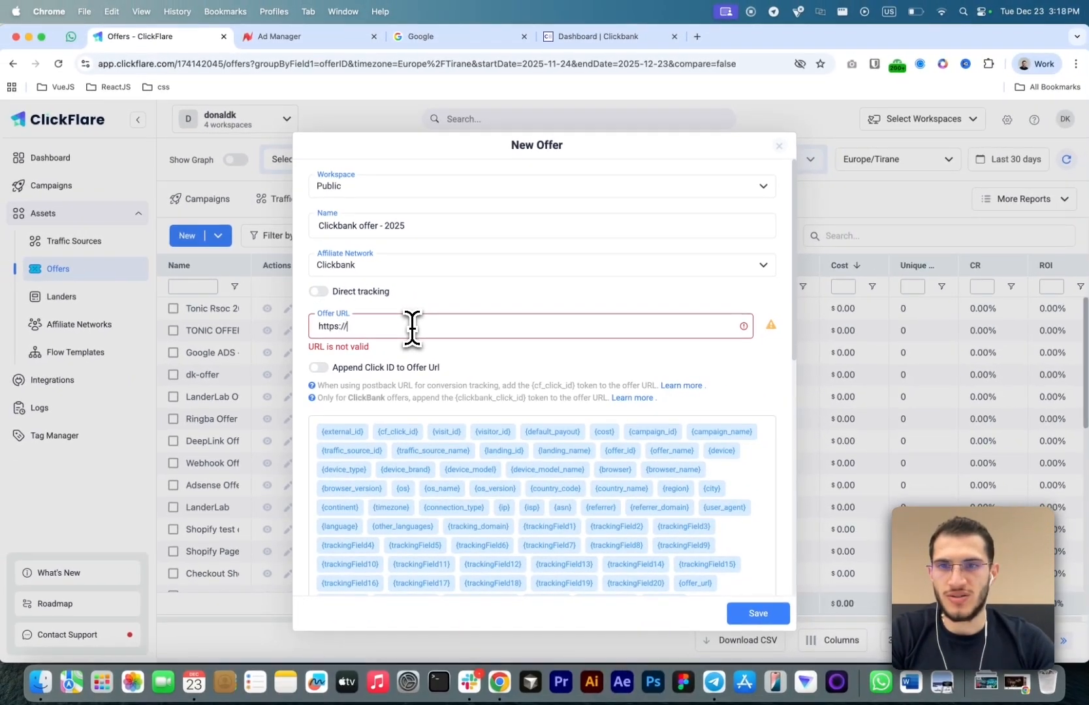
{"action": "type", "text": "google.com"}
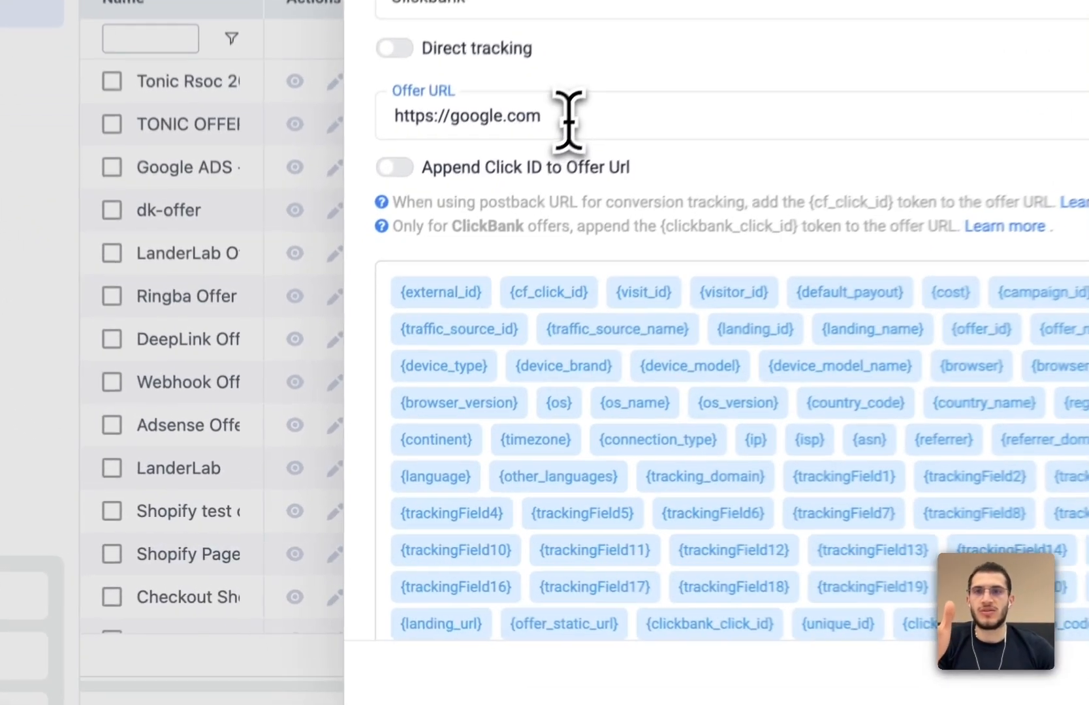
{"action": "left_click", "coordinate": [414, 327]}
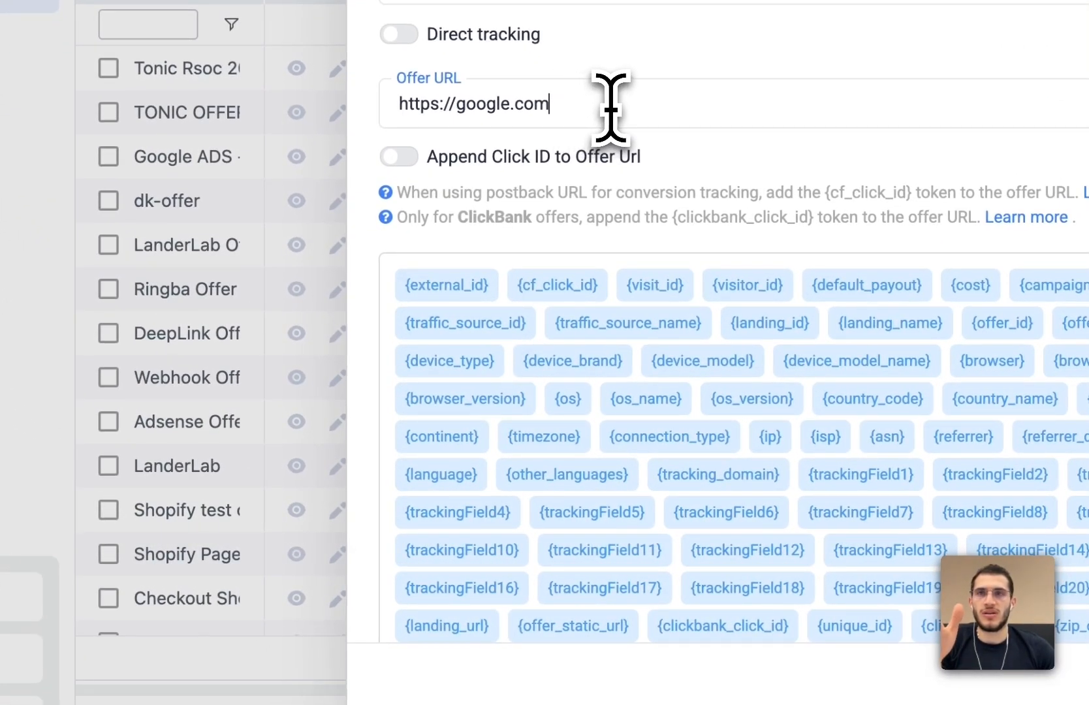
- Enable Append Click ID to Offer Url for the ClickBank offer
{"action": "left_click", "coordinate": [409, 164]}
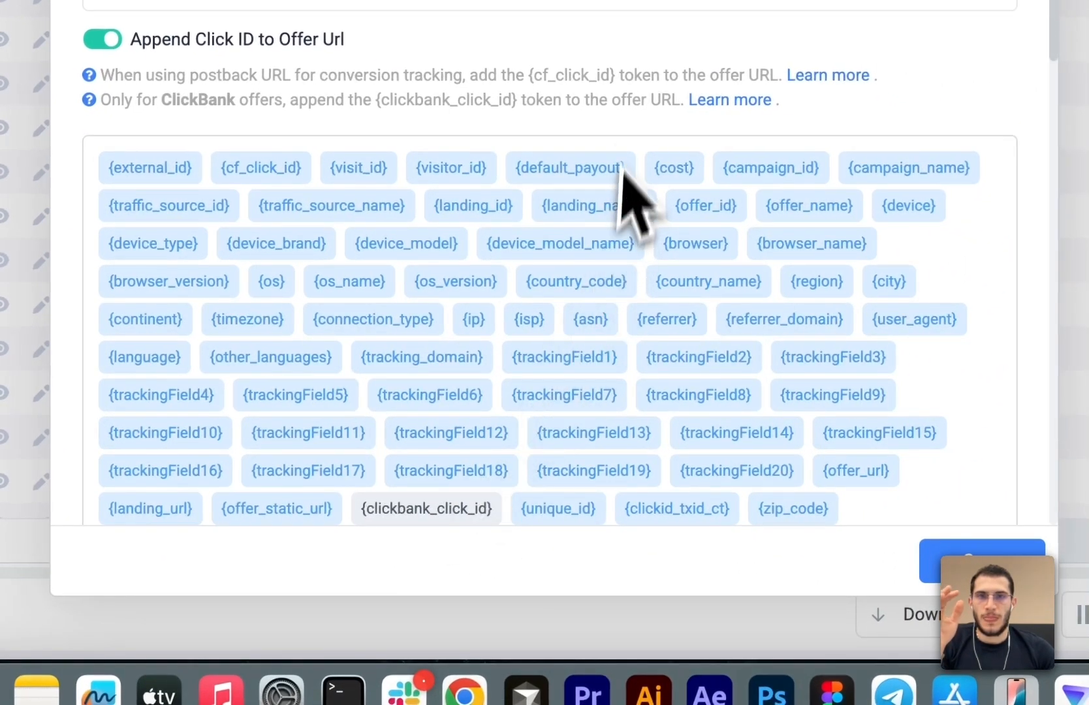
{"action": "scroll", "coordinate": [917, 253], "scroll_direction": "down", "scroll_amount": 5}
{"action": "scroll", "coordinate": [630, 167], "scroll_direction": "down", "scroll_amount": 5}
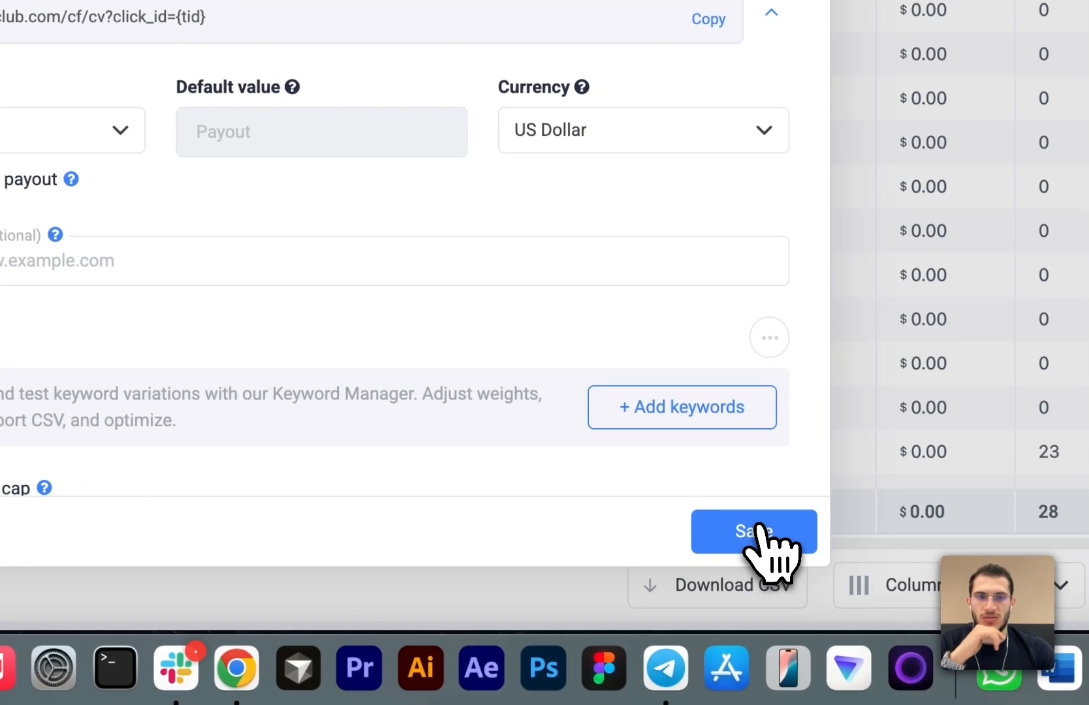
- Save the ClickBank offer and start a new campaign using the Newsbreak - test traffic source
{"action": "left_click", "coordinate": [983, 562]}
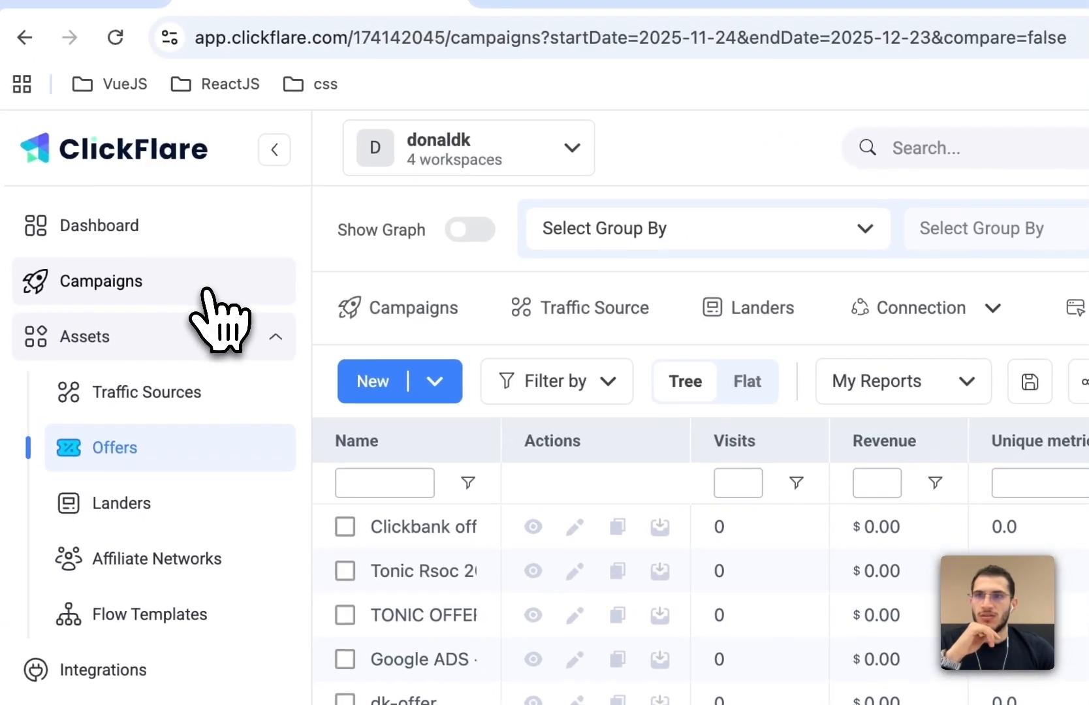
{"action": "left_click", "coordinate": [6, 131]}
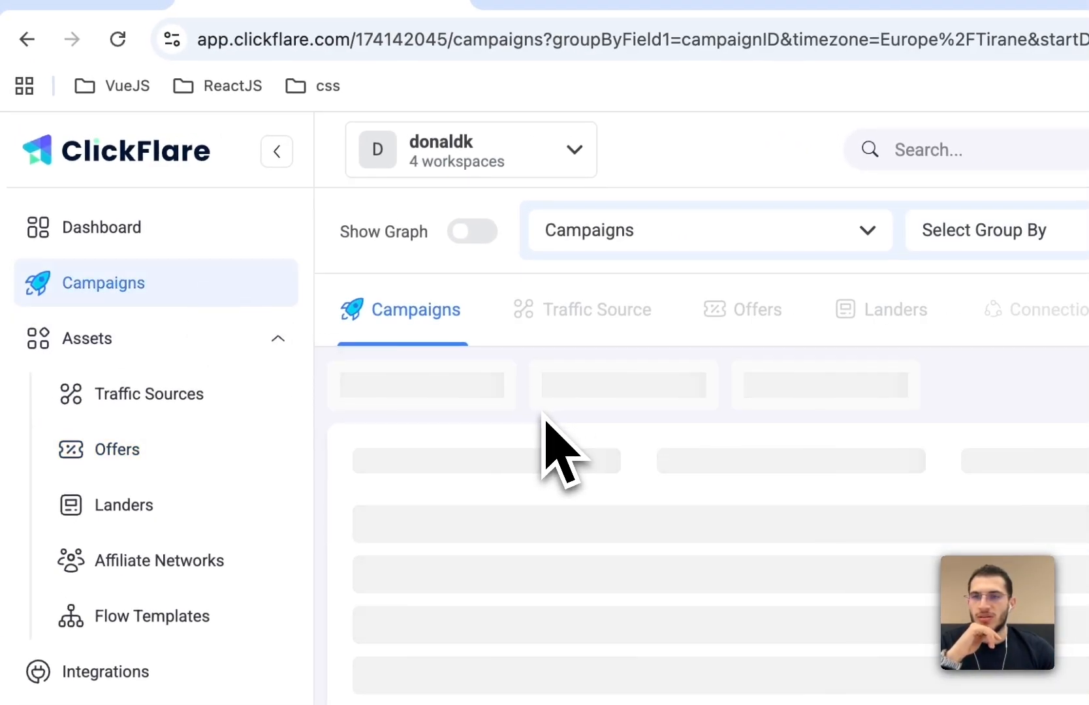
{"action": "left_click", "coordinate": [428, 396]}
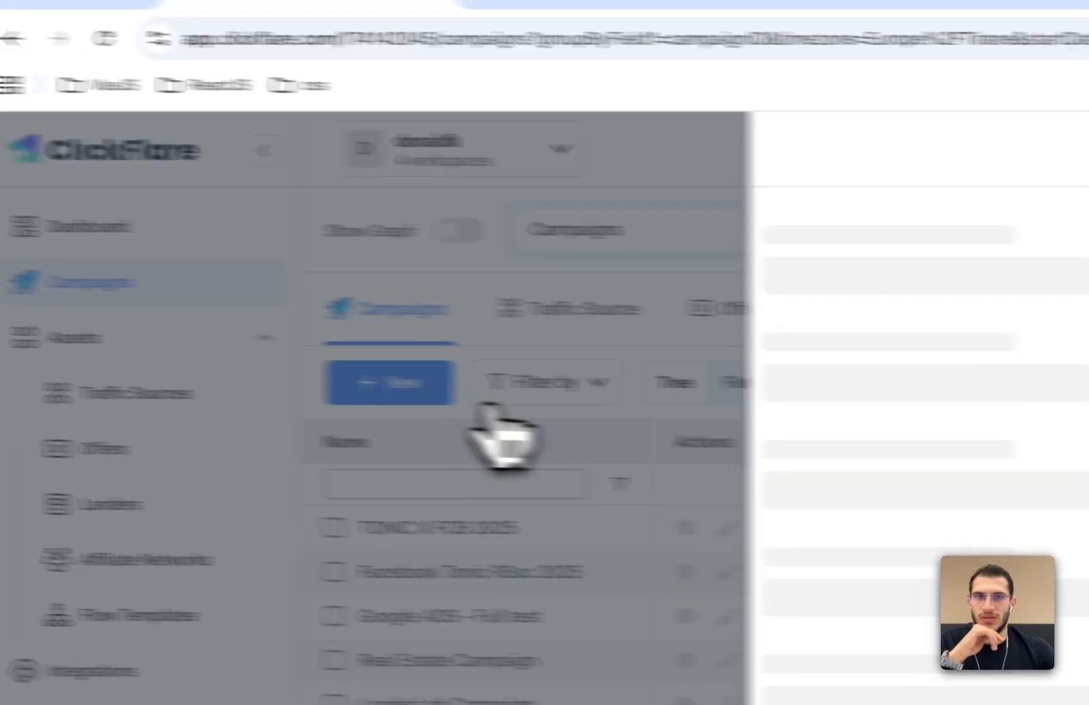
{"action": "left_click", "coordinate": [1074, 397]}
{"action": "type", "text": "new"}
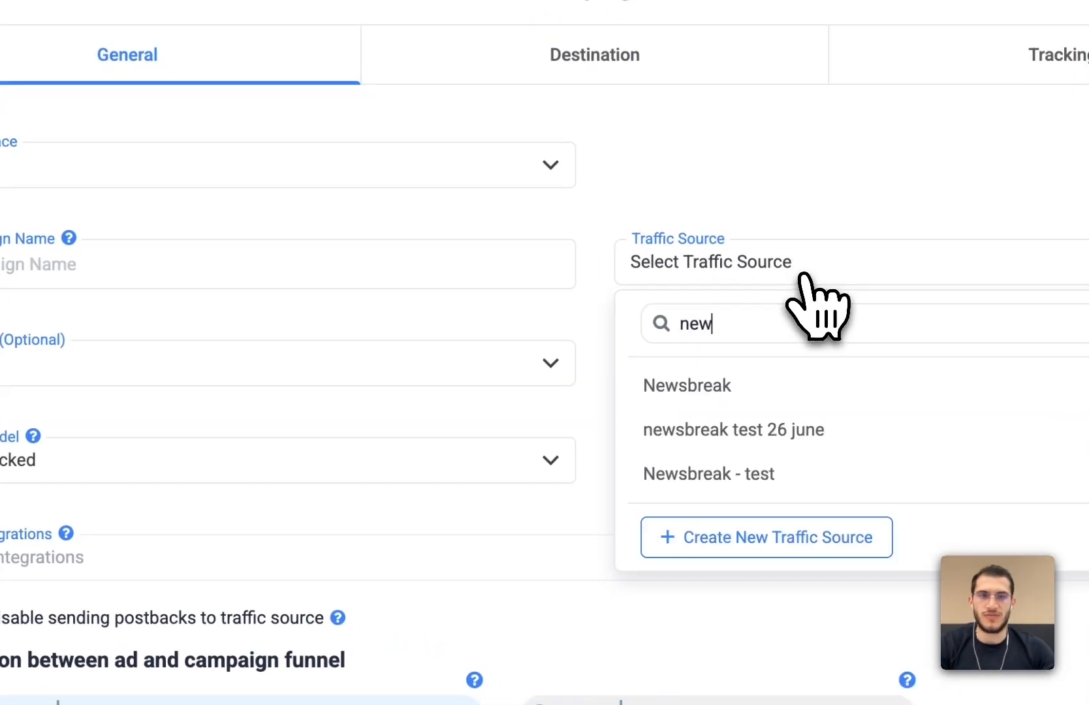
{"action": "type", "text": "s"}
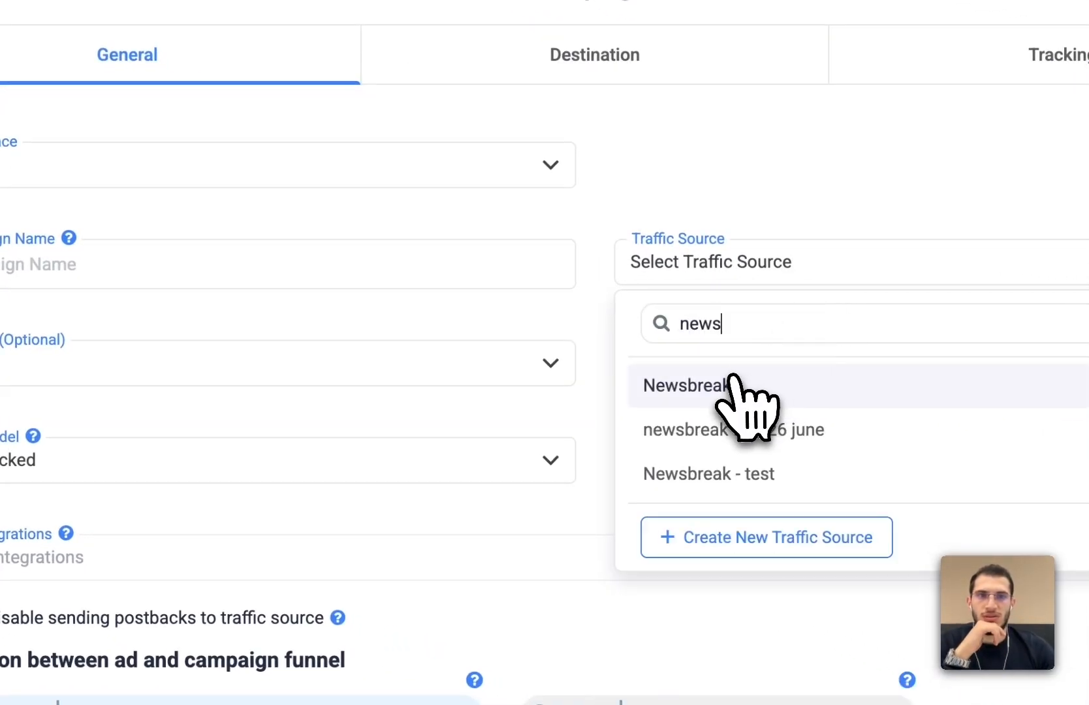
{"action": "left_click", "coordinate": [738, 475]}
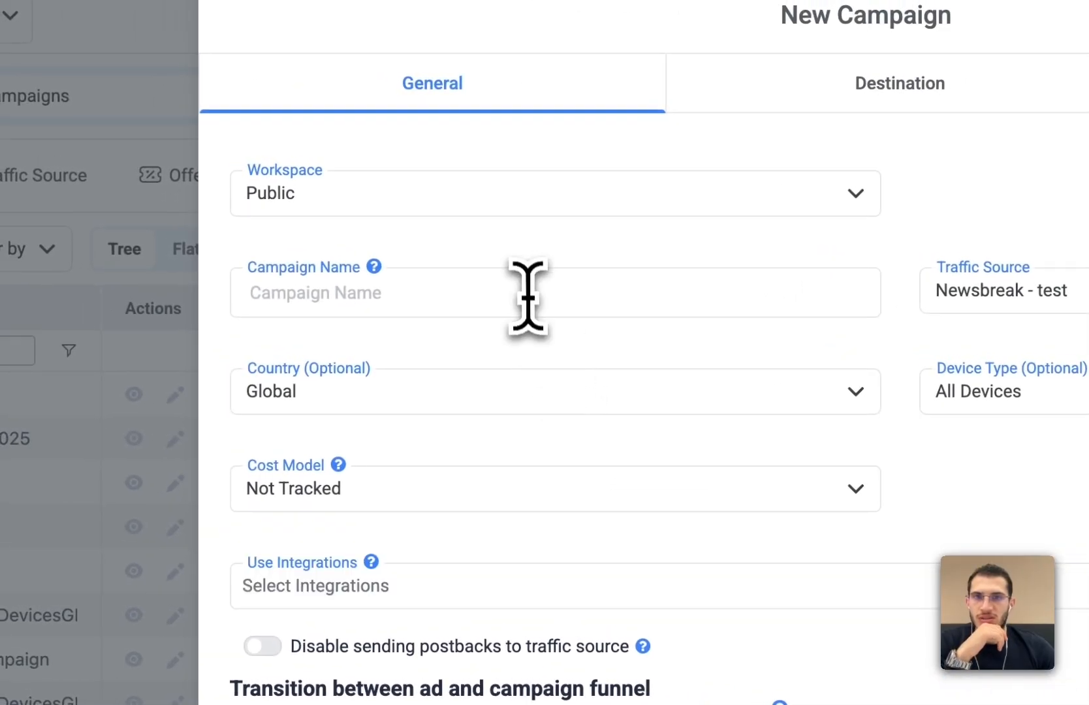
- Name the campaign Clickbank x newsbreak 2025 and continue to the campaign's destination settings
{"action": "left_click", "coordinate": [527, 287]}
{"action": "type", "text": "Clickbank"}
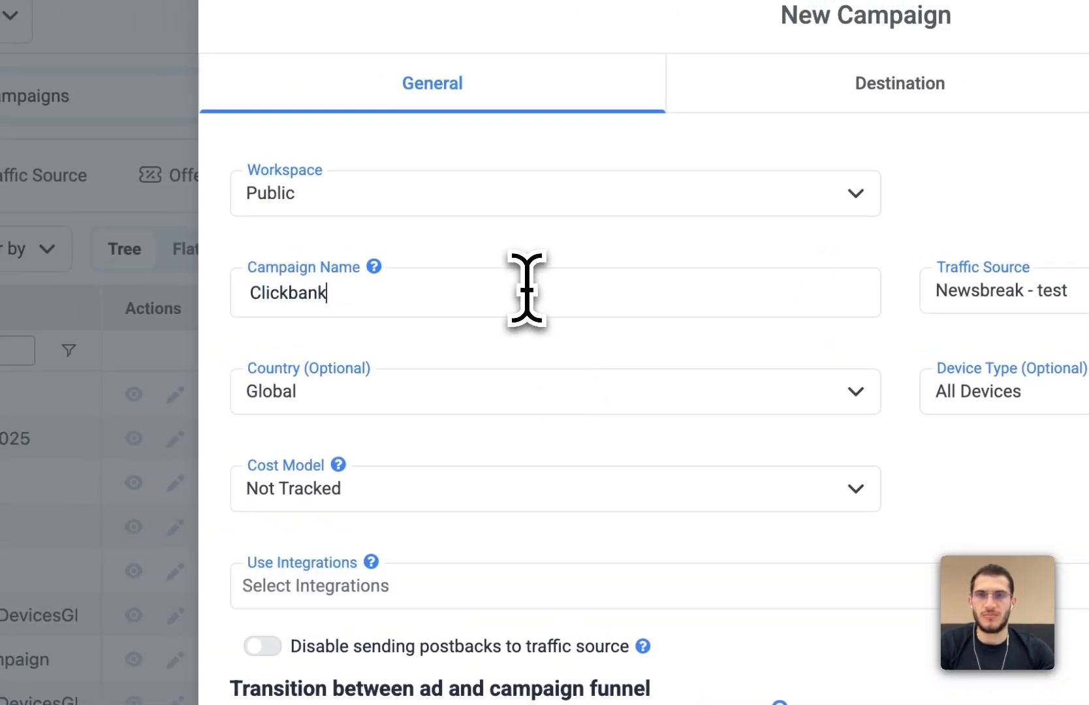
{"action": "type", "text": " x newsbreak"}
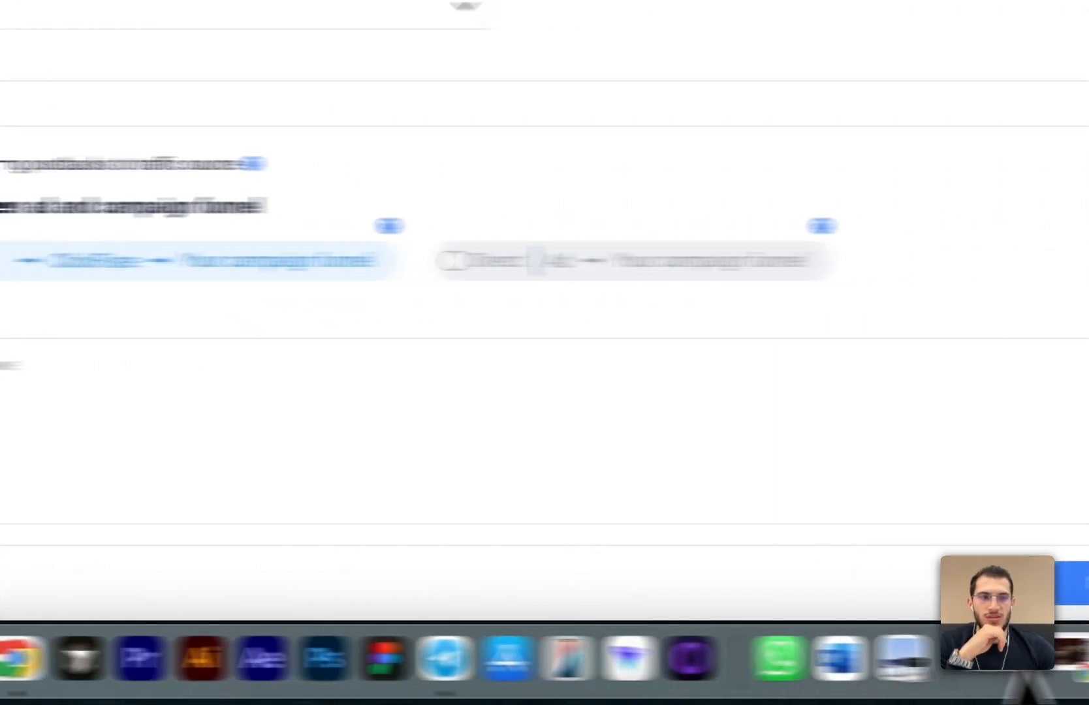
{"action": "left_click", "coordinate": [1069, 583]}
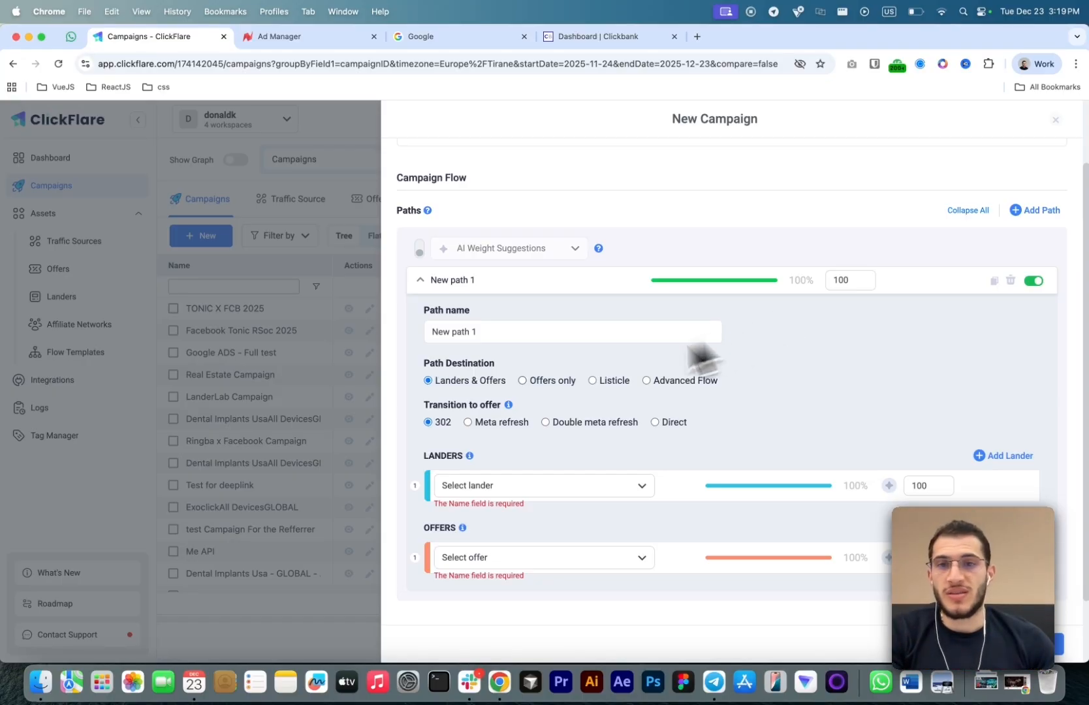
- Set the path destination to Offers only, choose the Clickbank offer - 2025 offer, and save the campaign
{"action": "scroll", "coordinate": [491, 379], "scroll_direction": "down", "scroll_amount": 2}
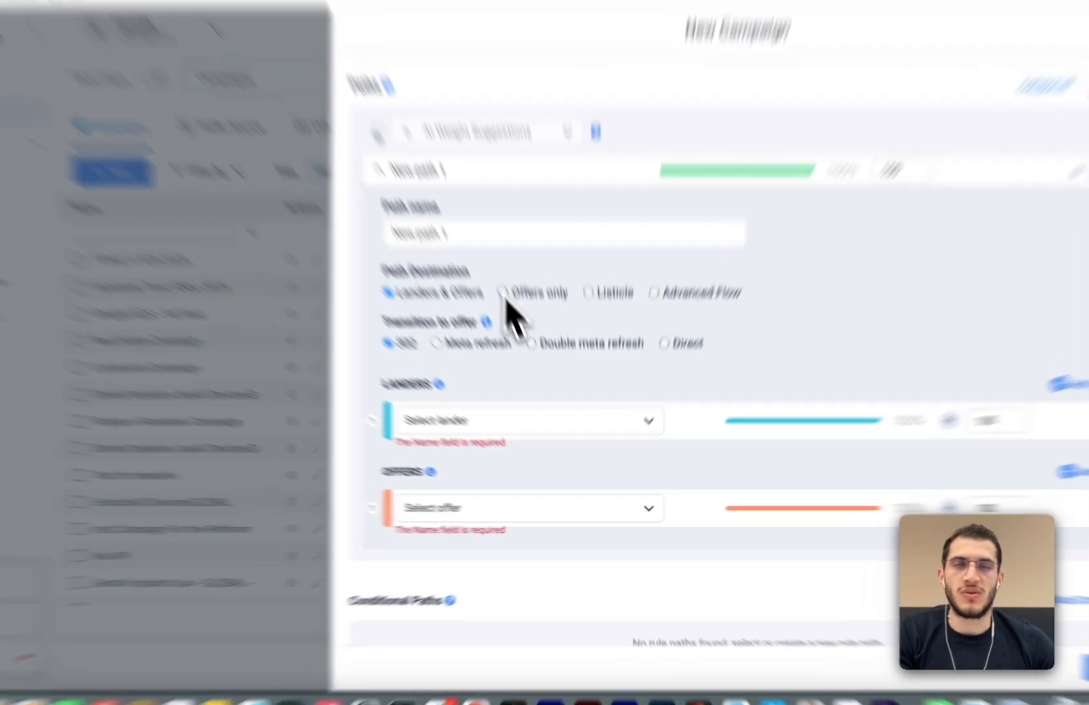
{"action": "left_click", "coordinate": [522, 335]}
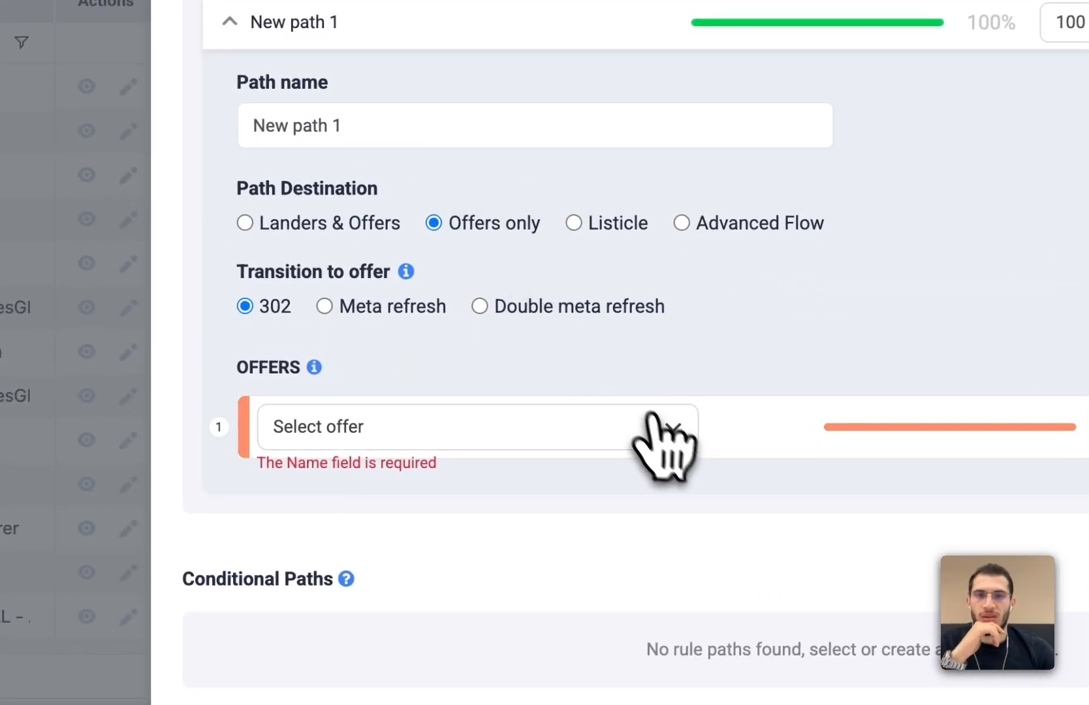
{"action": "left_click", "coordinate": [657, 435]}
{"action": "type", "text": "click"}
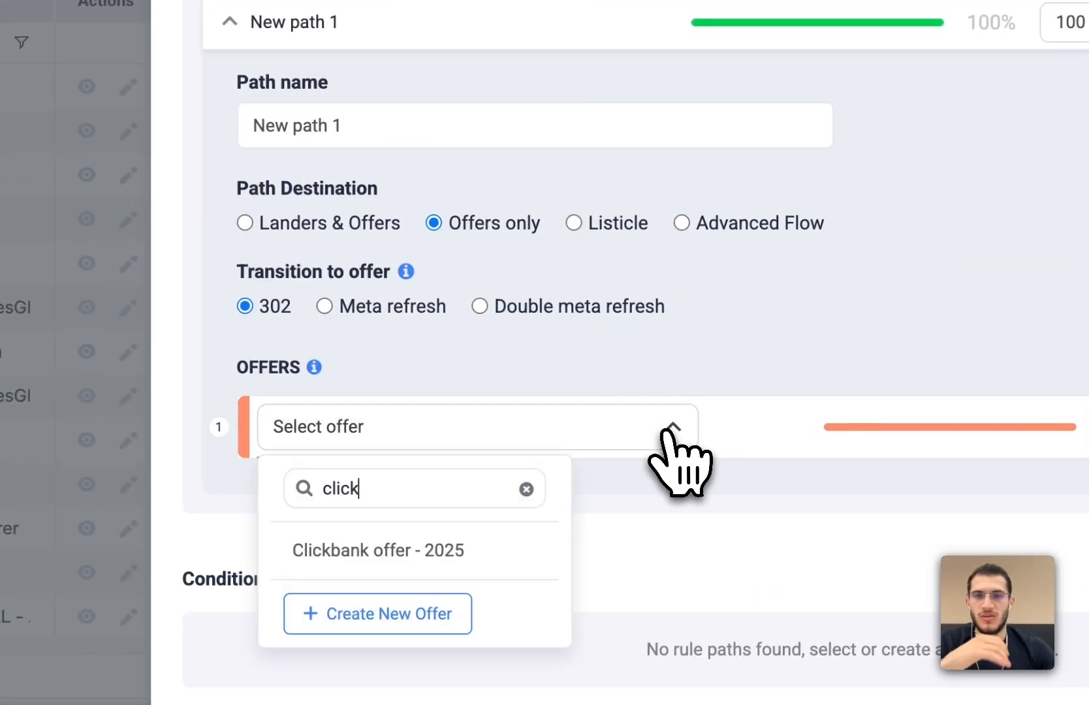
{"action": "left_click", "coordinate": [583, 513]}
{"action": "left_click", "coordinate": [597, 439]}
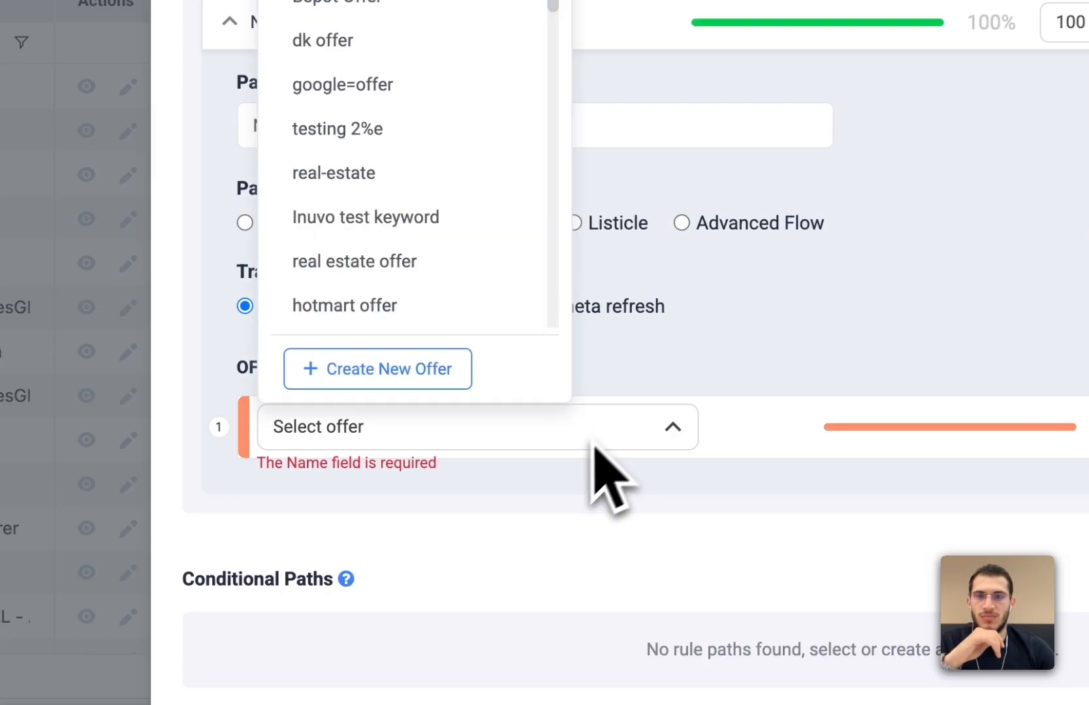
{"action": "type", "text": "click"}
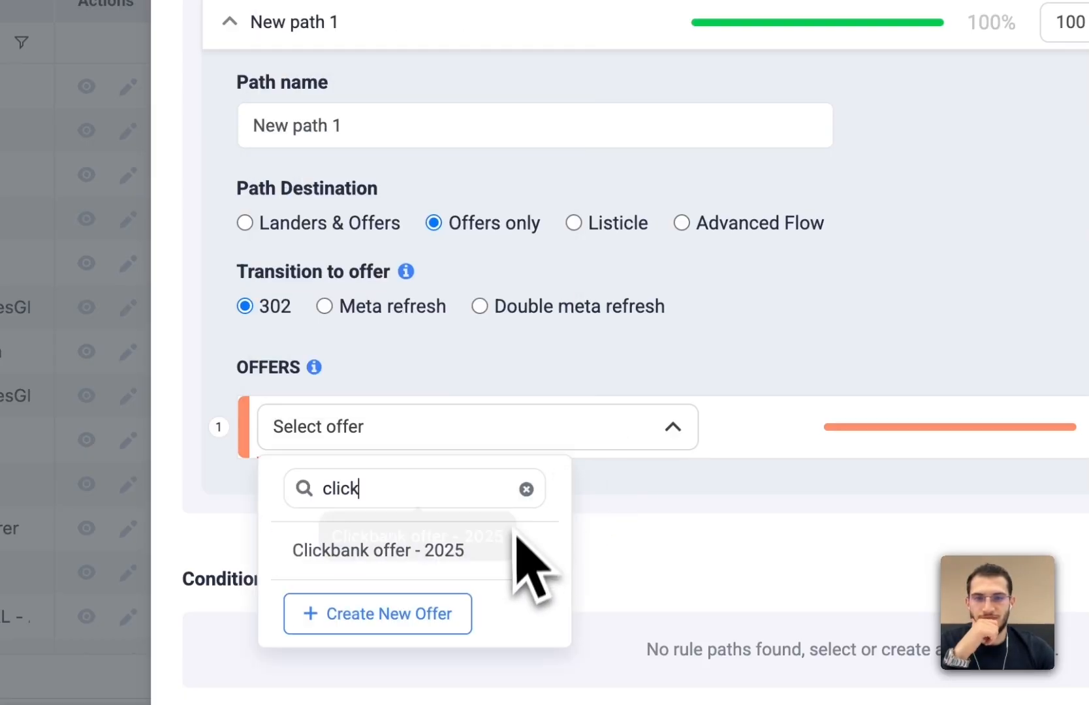
{"action": "left_click", "coordinate": [300, 551]}
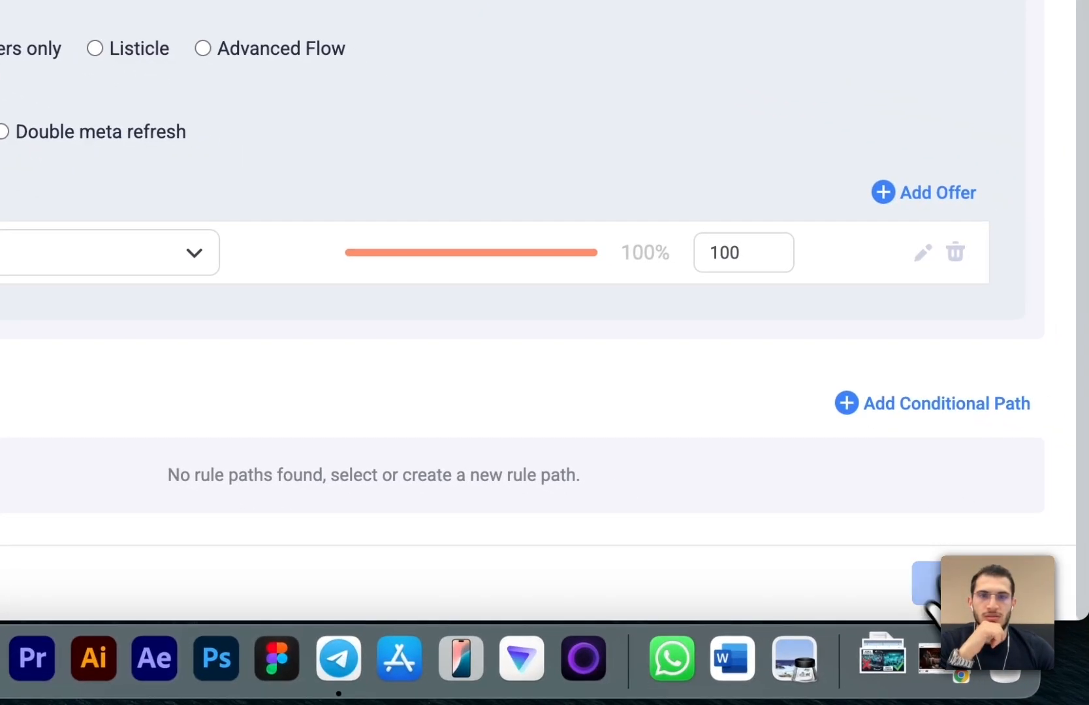
{"action": "left_click", "coordinate": [941, 581]}
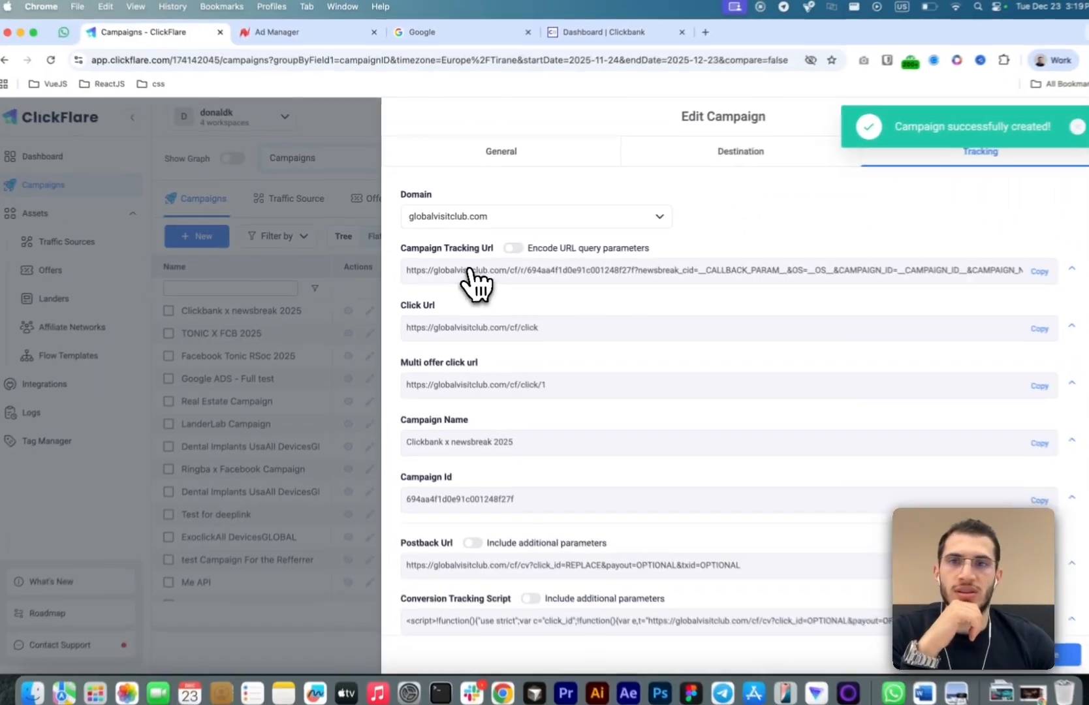
- Copy the campaign tracking URL into the NewsBreak postback test URL field and run the test
{"action": "left_click", "coordinate": [1024, 270]}
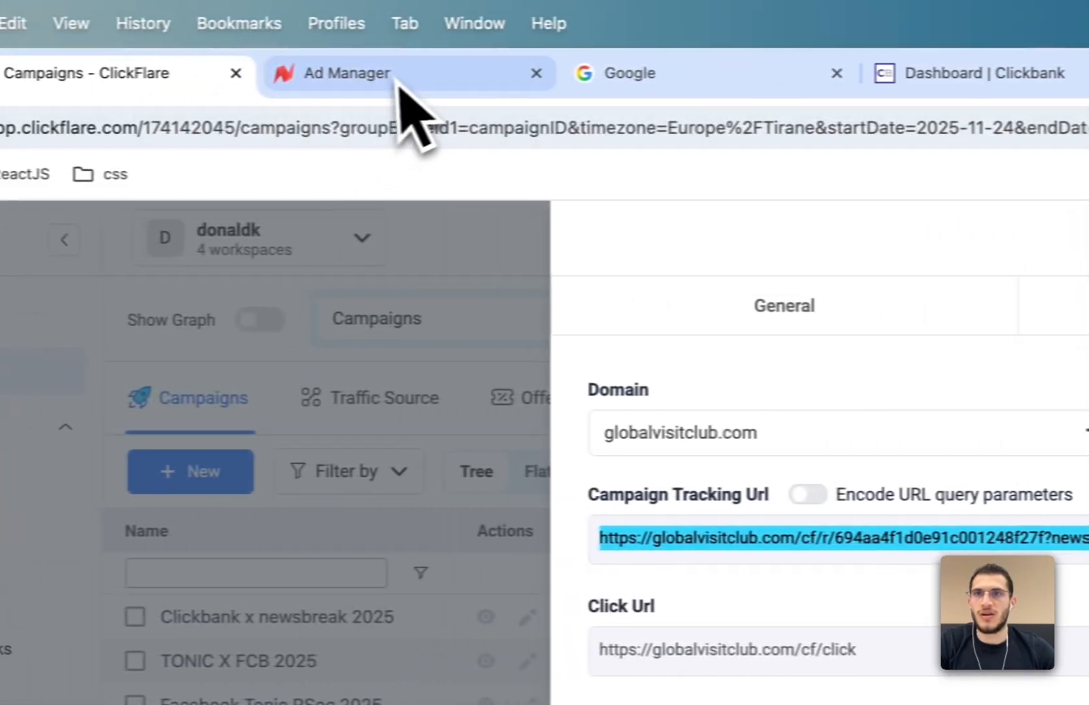
{"action": "left_click", "coordinate": [401, 90]}
{"action": "left_click", "coordinate": [632, 486]}
{"action": "key", "text": "super+v"}
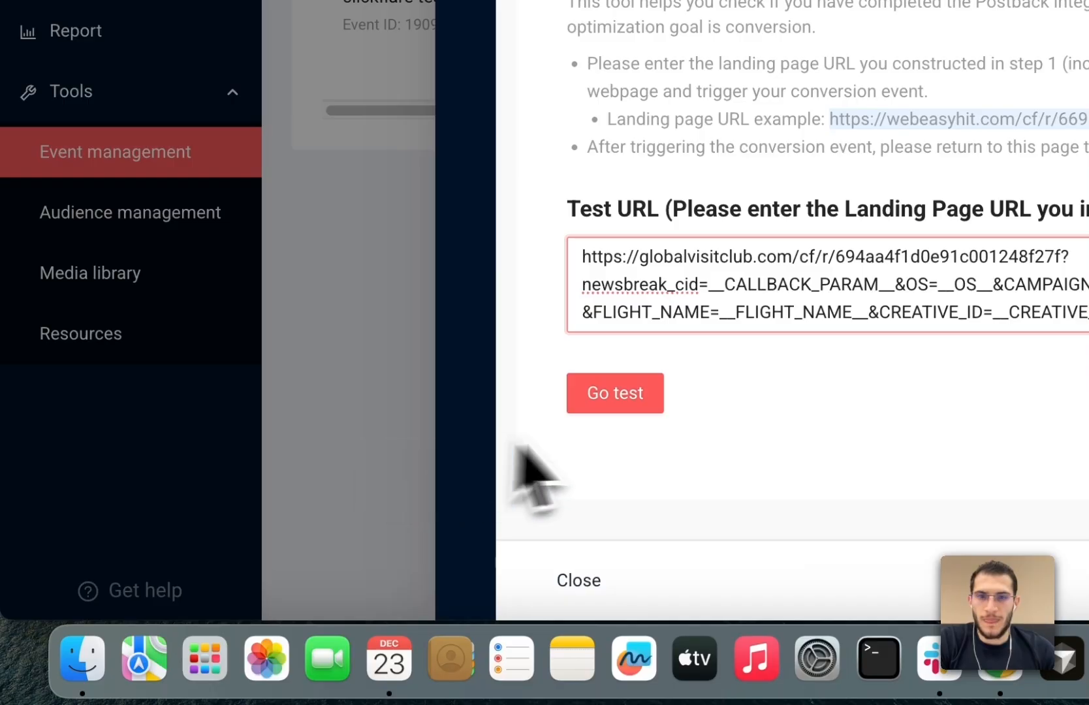
{"action": "left_click", "coordinate": [622, 401]}
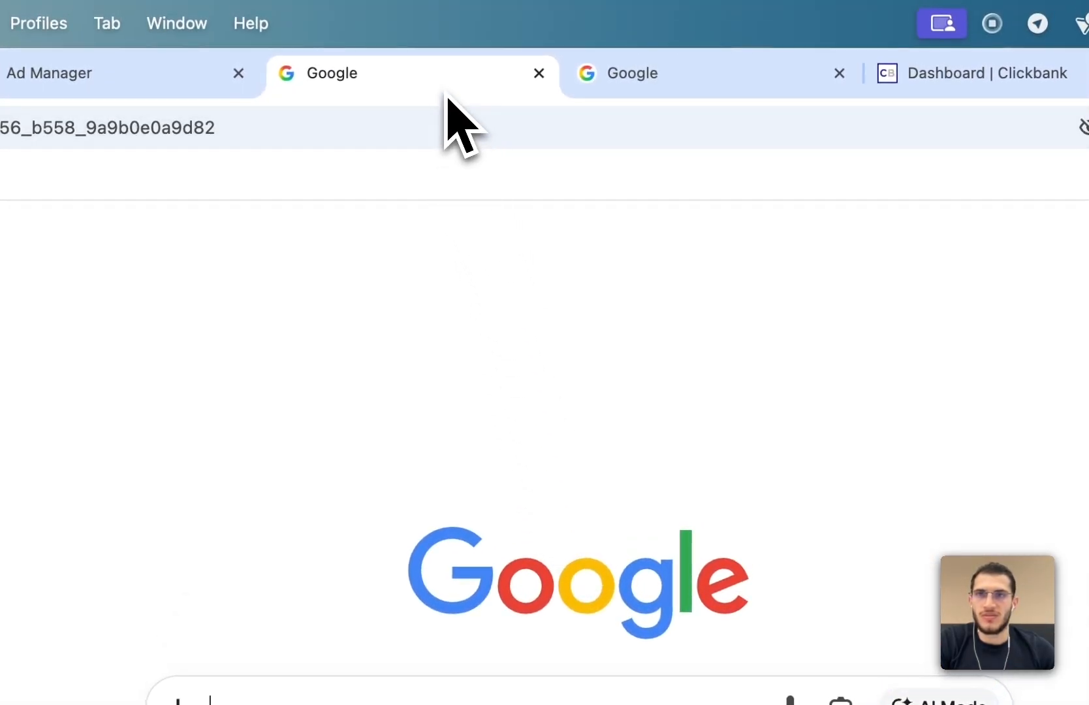
{"action": "key", "text": "super+w"}
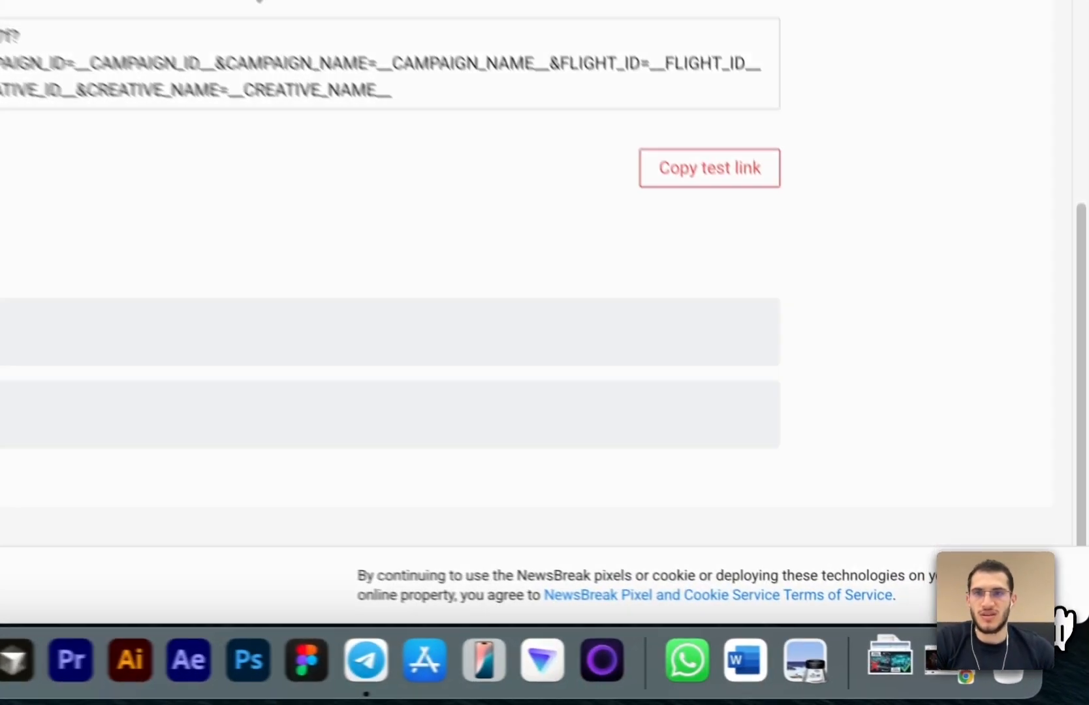
- Save the tested events, naming them initiate checkout - clickflare and place an order - clickflare
{"action": "left_click", "coordinate": [1059, 647]}
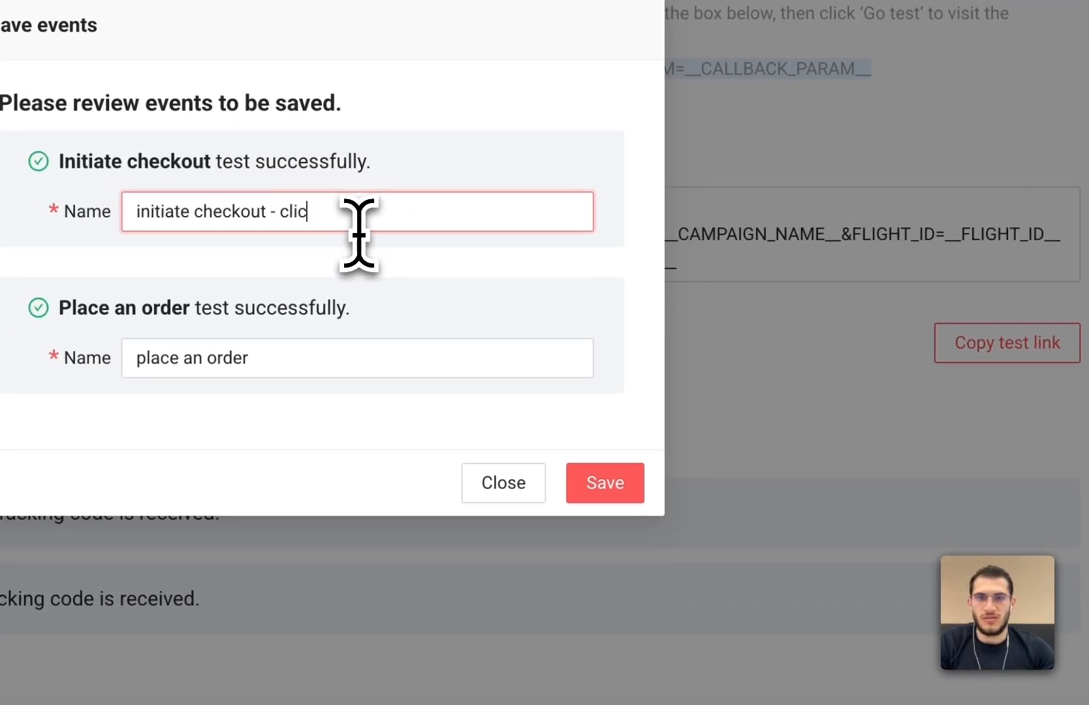
{"action": "type", "text": "re"}
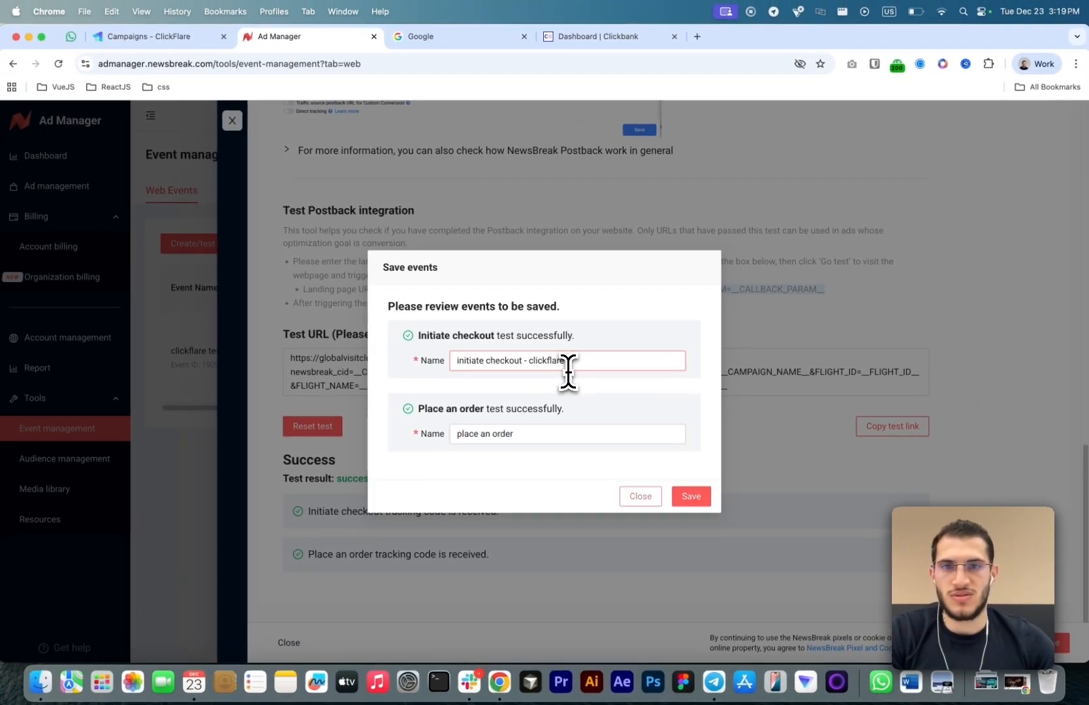
{"action": "left_click", "coordinate": [550, 436]}
{"action": "type", "text": "- clickfla"}
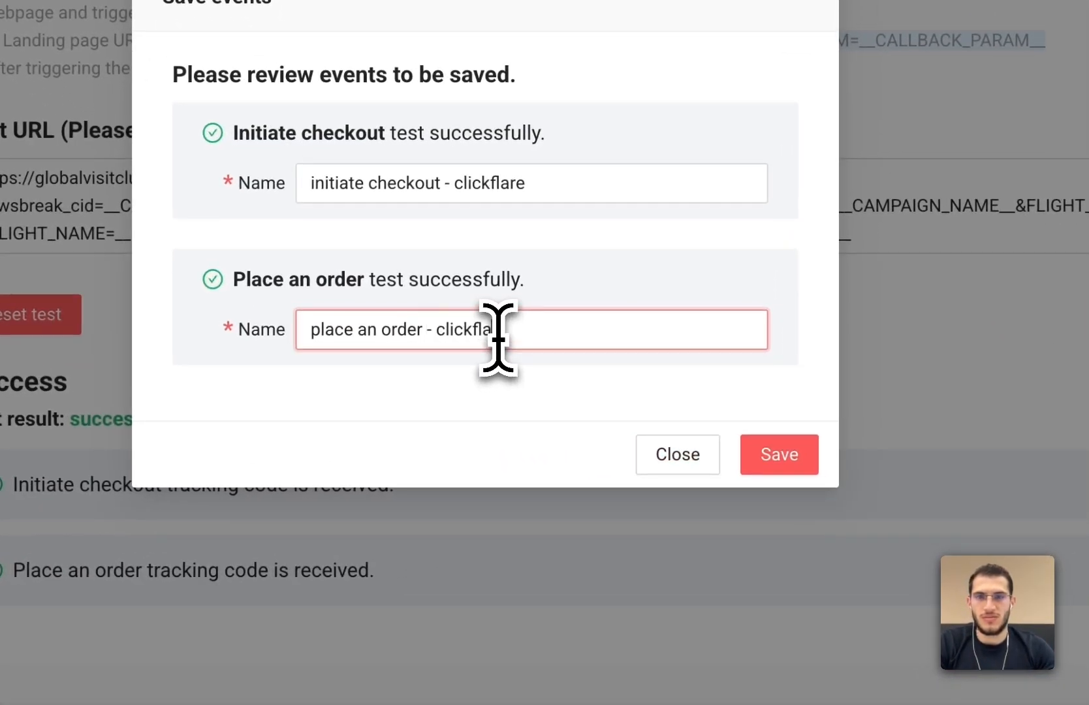
{"action": "type", "text": "re"}
{"action": "left_click", "coordinate": [781, 461]}
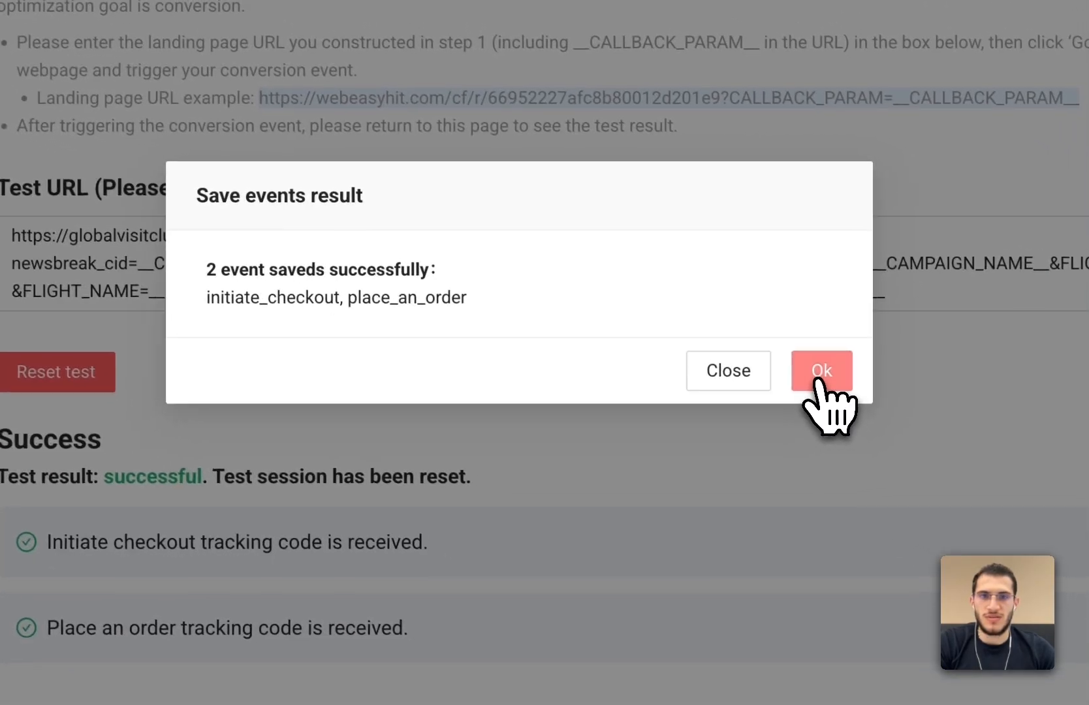
{"action": "left_click", "coordinate": [880, 396]}
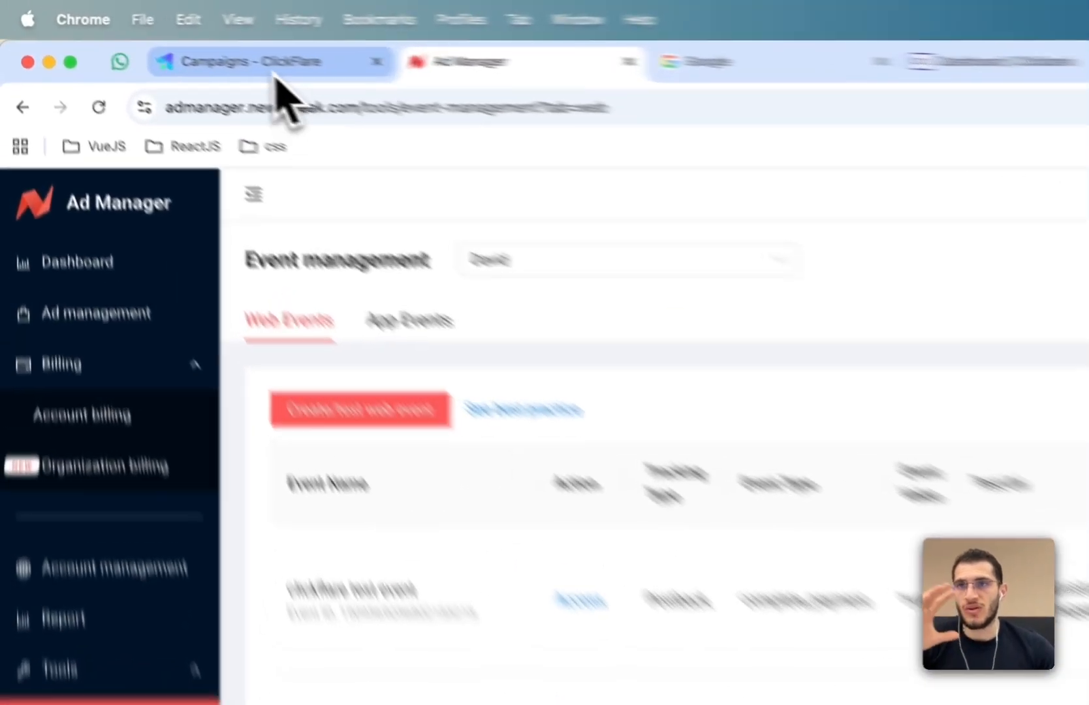
- Return to ClickFlare, close the campaign panel, and open the Newsbreak - test traffic source for editing
{"action": "left_click", "coordinate": [150, 37]}
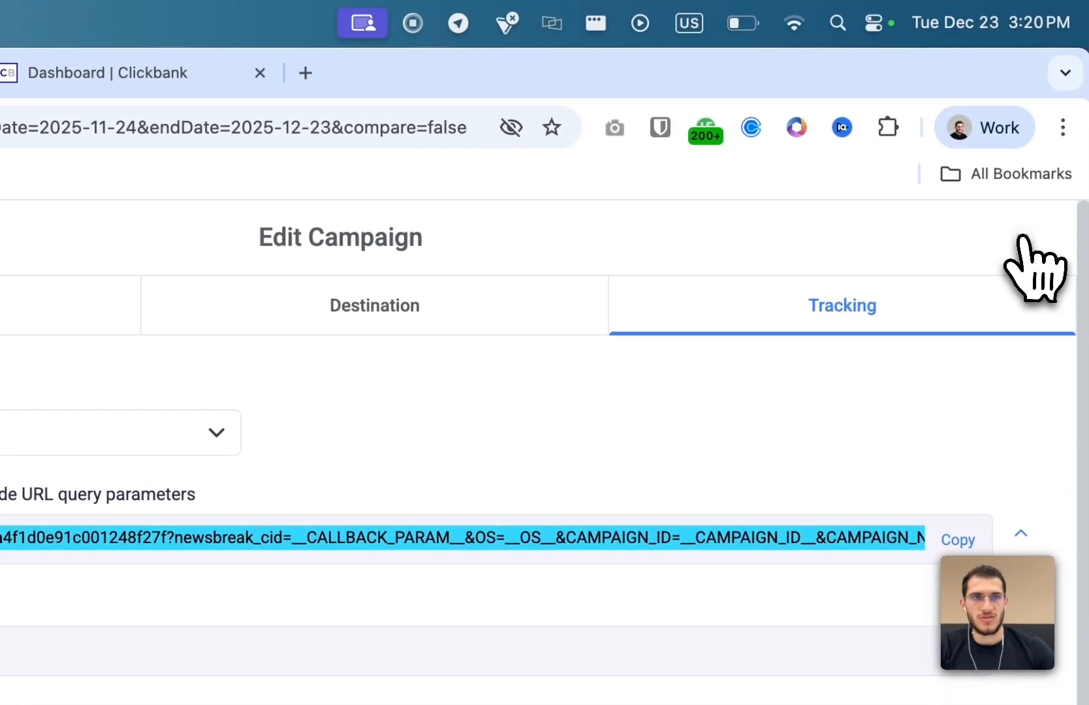
{"action": "left_click", "coordinate": [1020, 241]}
{"action": "left_click", "coordinate": [134, 292]}
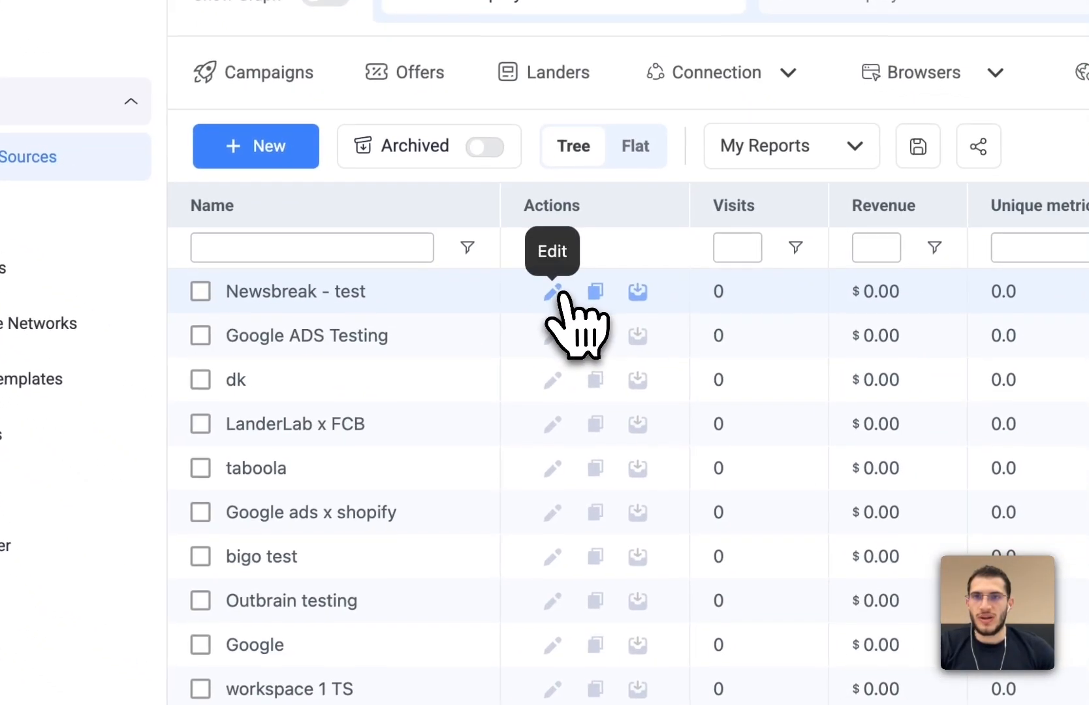
{"action": "left_click", "coordinate": [553, 292]}
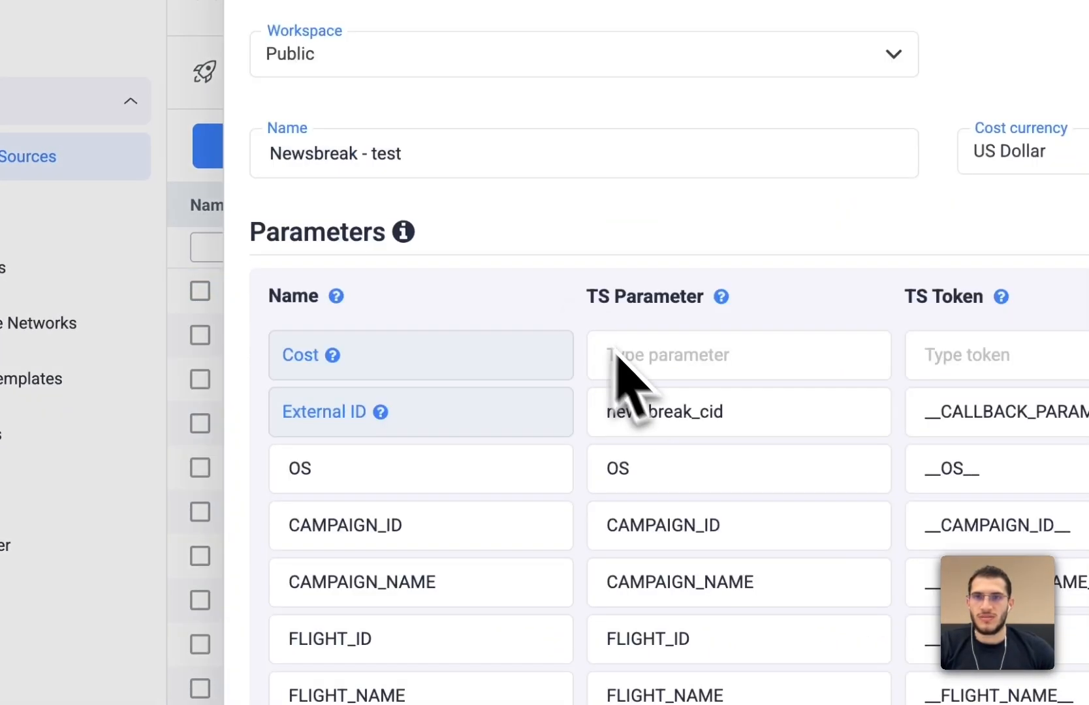
- Set the first traffic source postback URL's conversion event to Refund
{"action": "scroll", "coordinate": [730, 438], "scroll_direction": "down", "scroll_amount": 10}
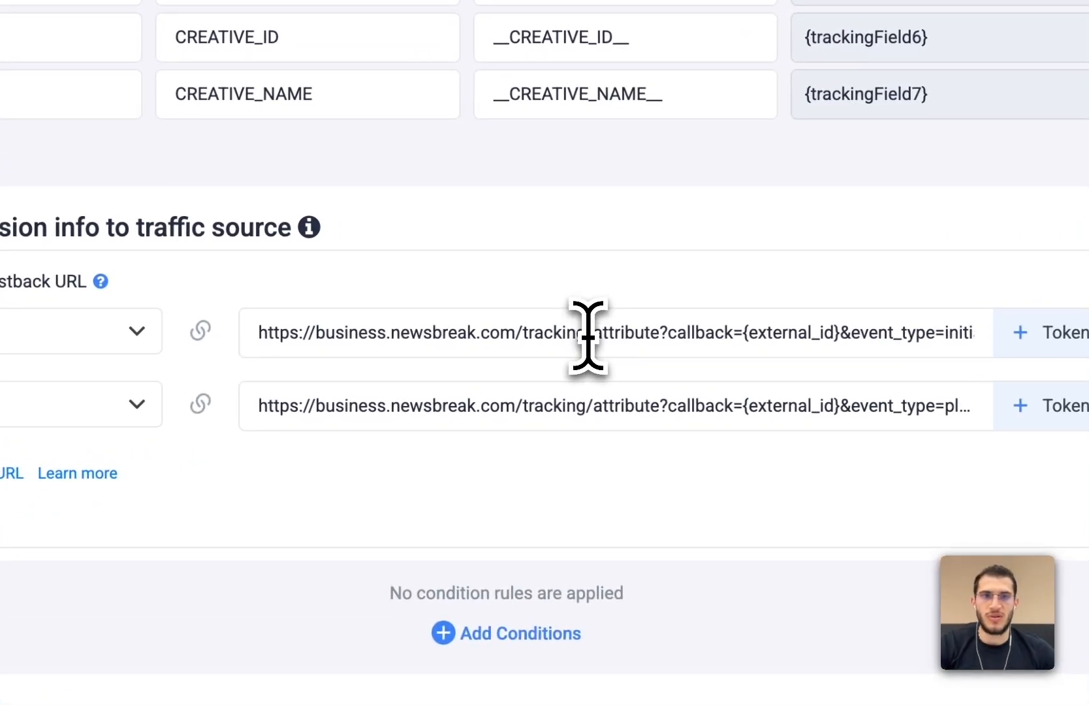
{"action": "key", "text": "End"}
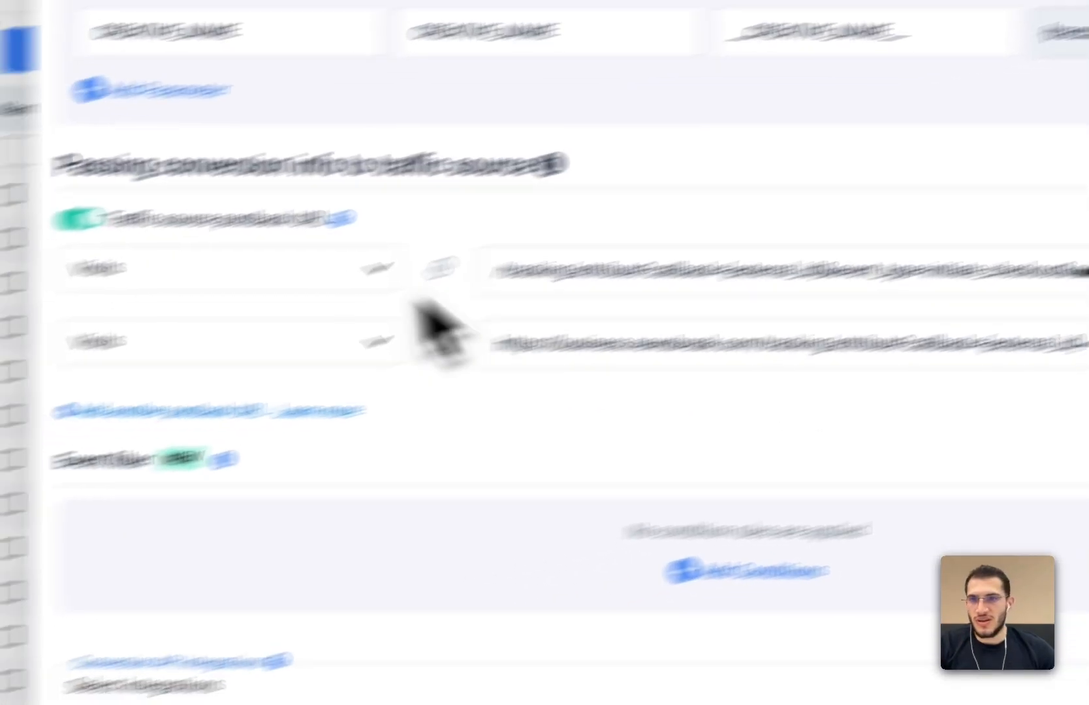
{"action": "left_click", "coordinate": [16, 349]}
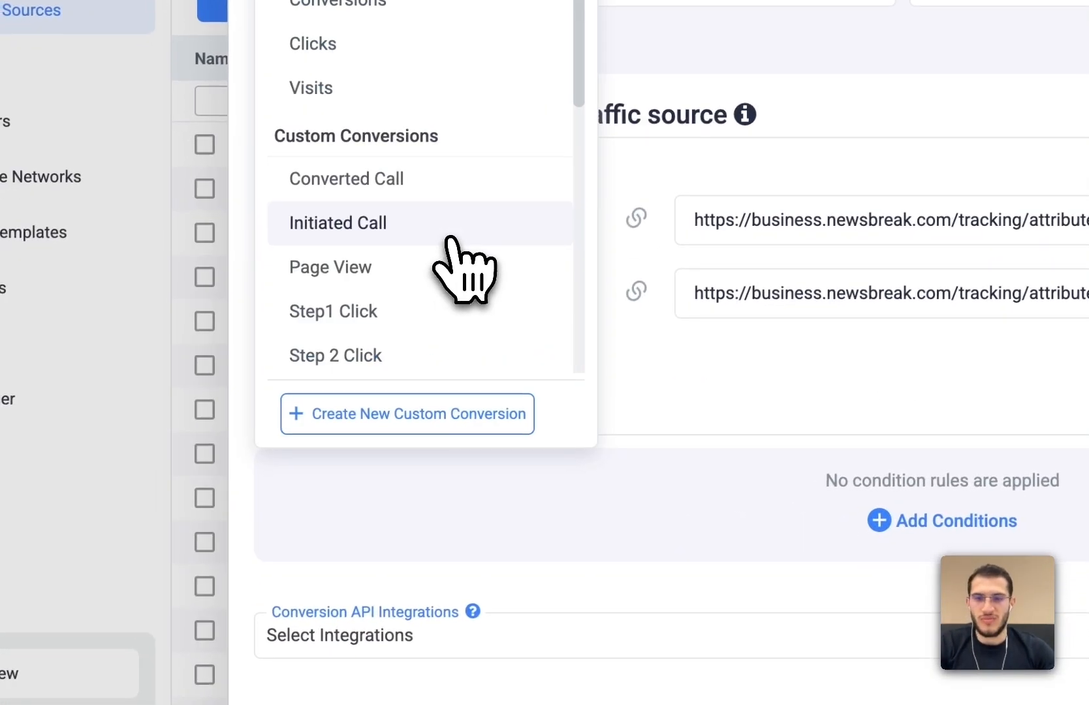
{"action": "type", "text": "re"}
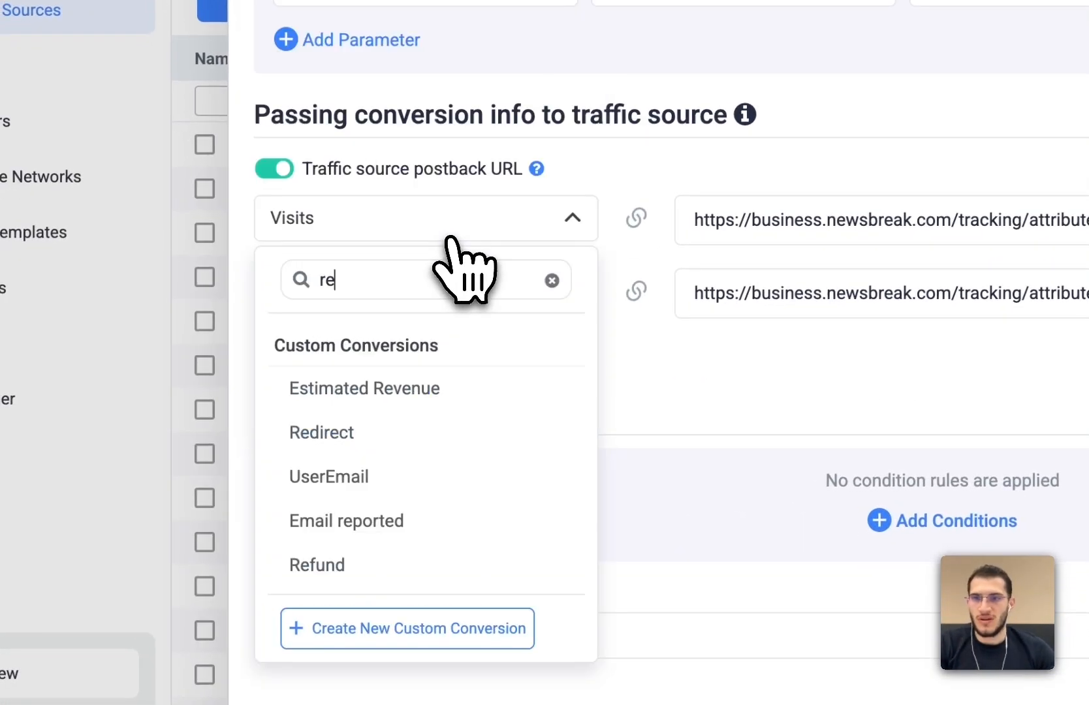
{"action": "left_click", "coordinate": [437, 574]}
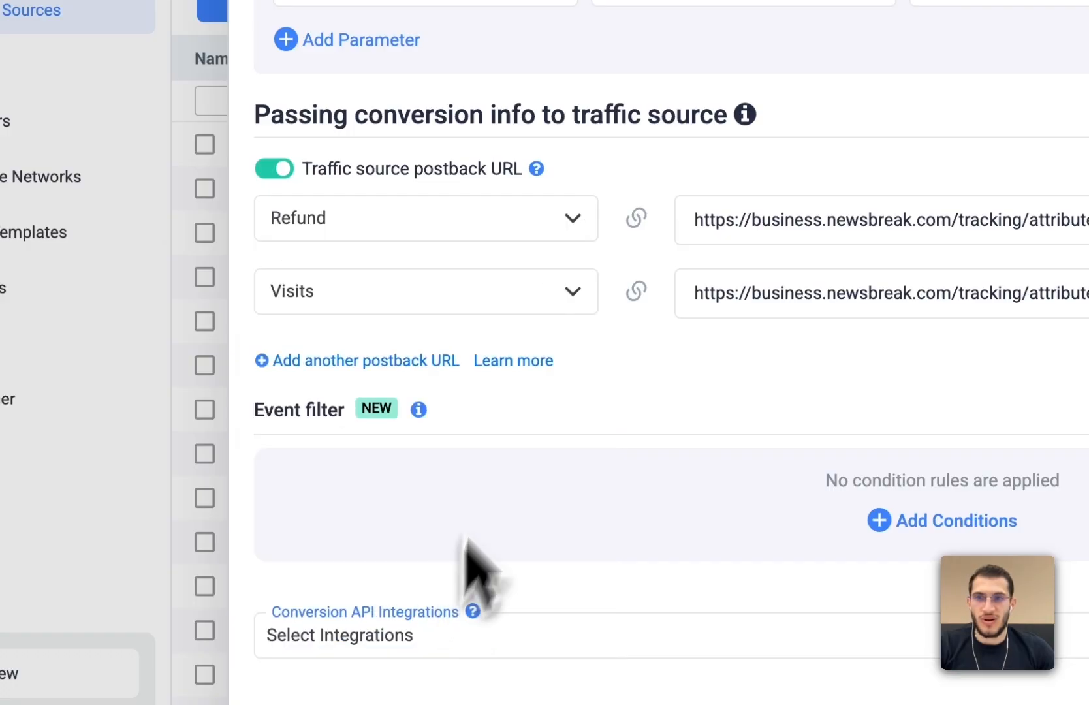
- Change the first traffic source postback URL's conversion event to Chargeback
{"action": "left_click", "coordinate": [526, 232]}
{"action": "type", "text": "char"}
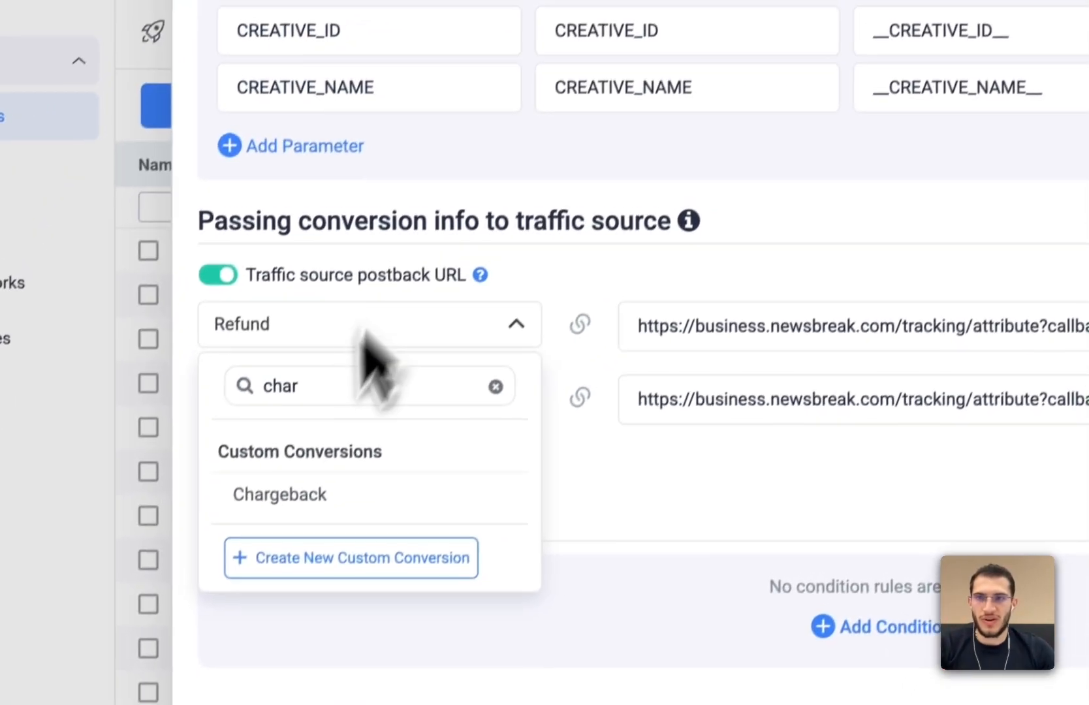
{"action": "left_click", "coordinate": [275, 509]}
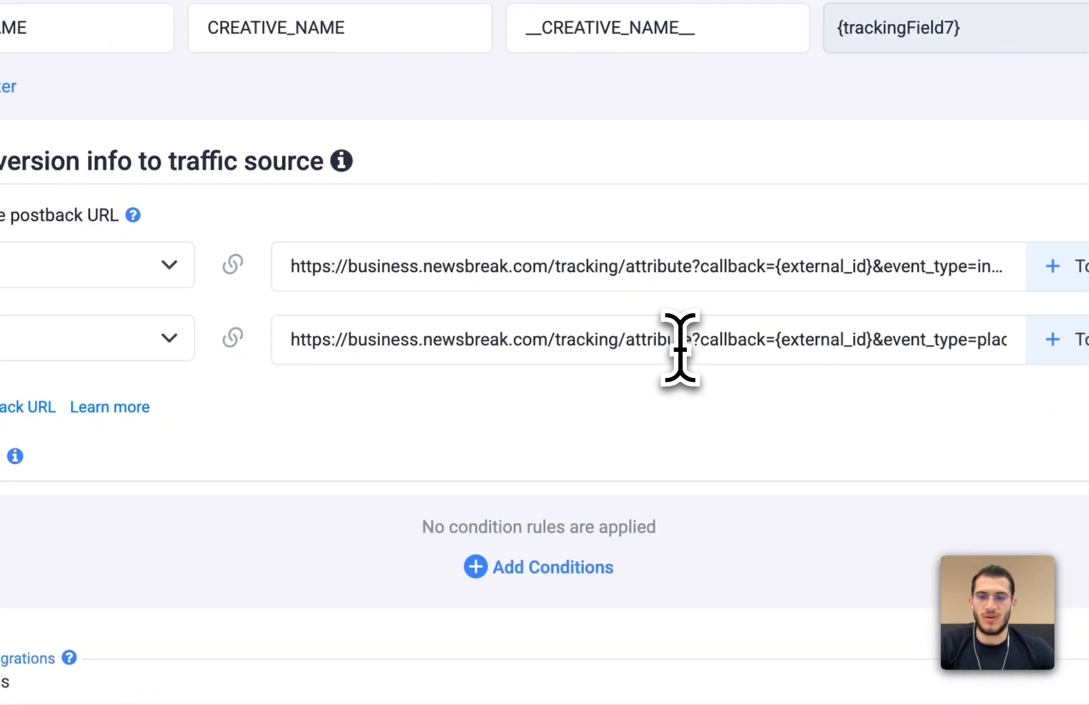
- Set the second postback URL's conversion event to Upsell and save the traffic source
{"action": "left_click", "coordinate": [1021, 423]}
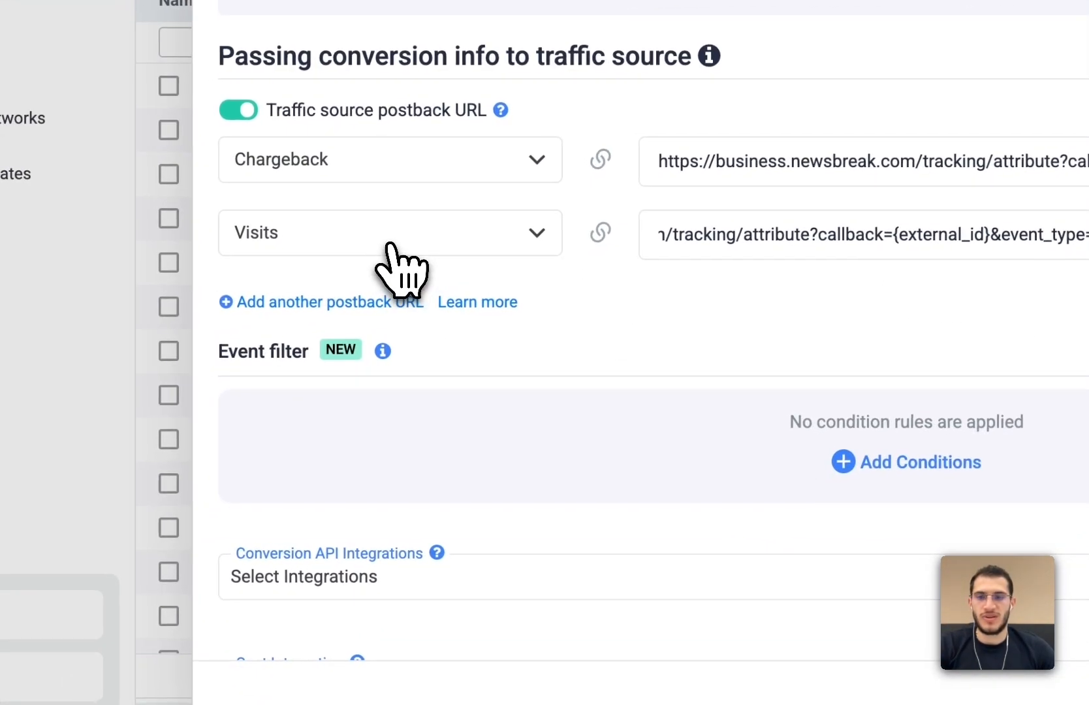
{"action": "left_click", "coordinate": [42, 347]}
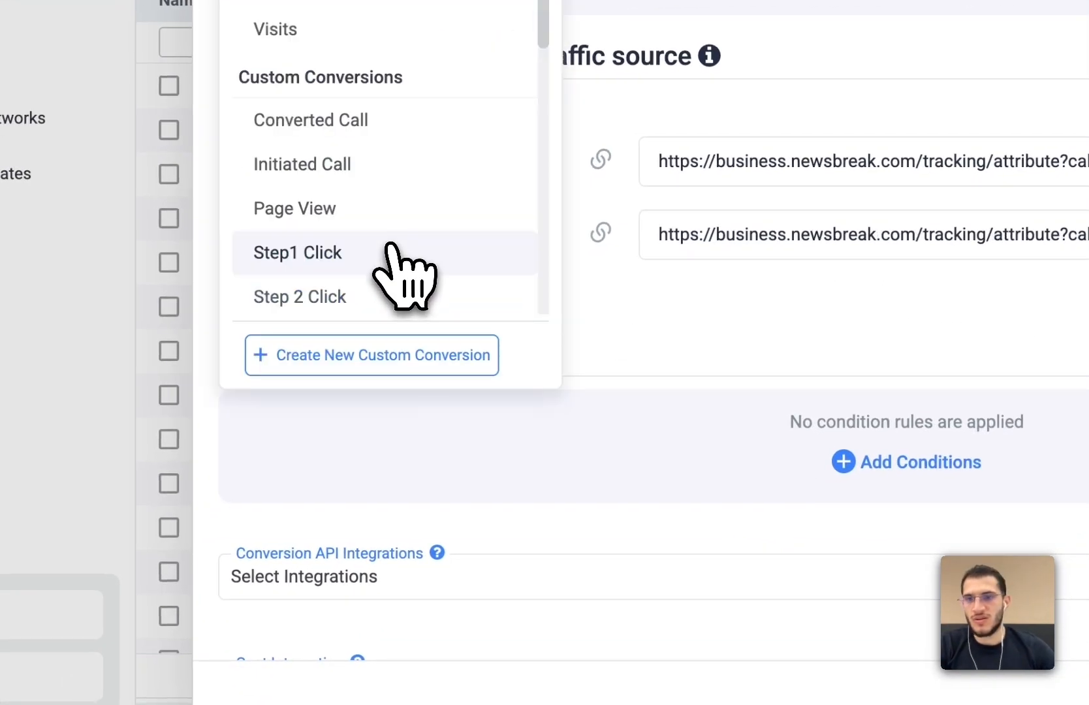
{"action": "type", "text": "up"}
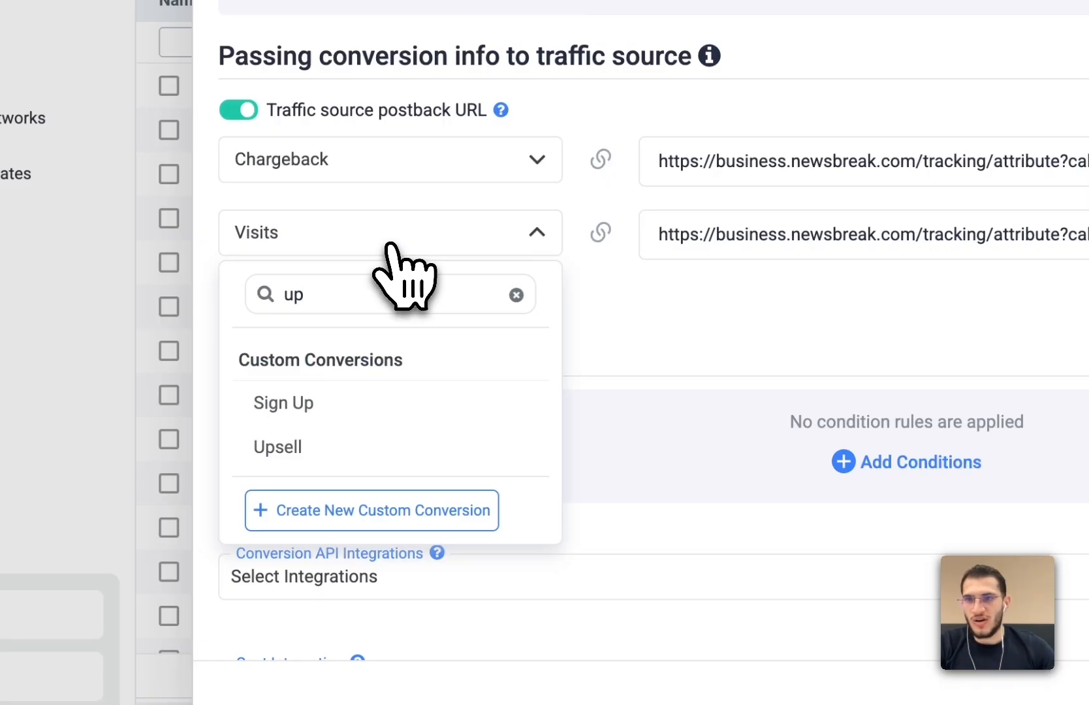
{"action": "left_click", "coordinate": [332, 450]}
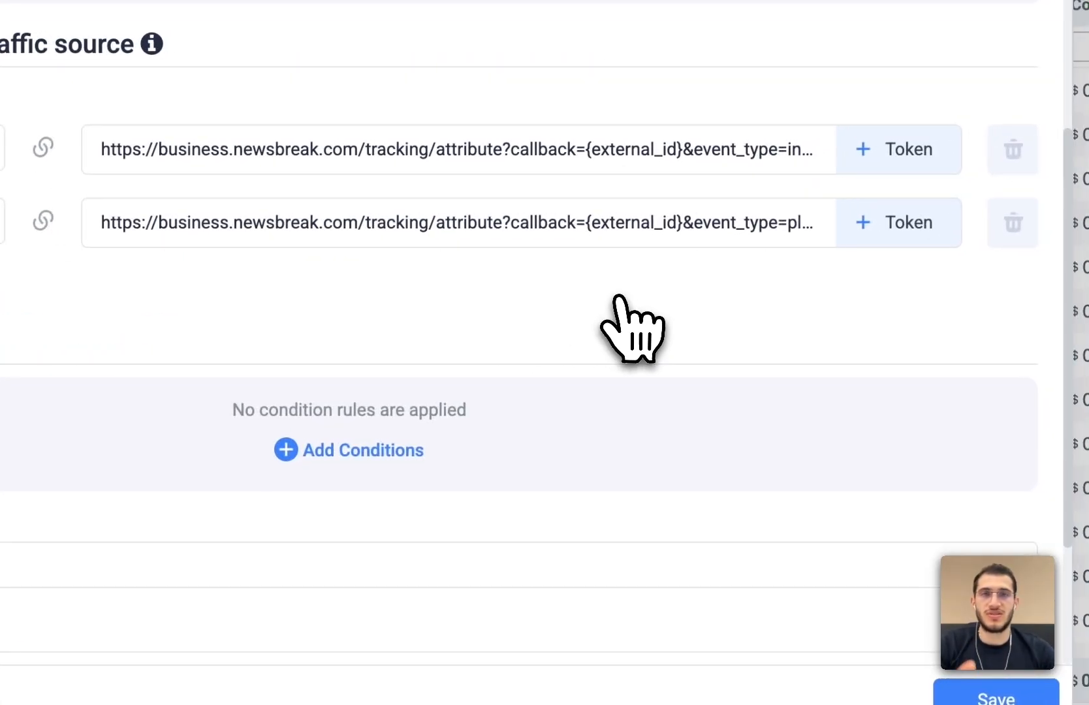
{"action": "scroll", "coordinate": [876, 392], "scroll_direction": "down", "scroll_amount": 4}
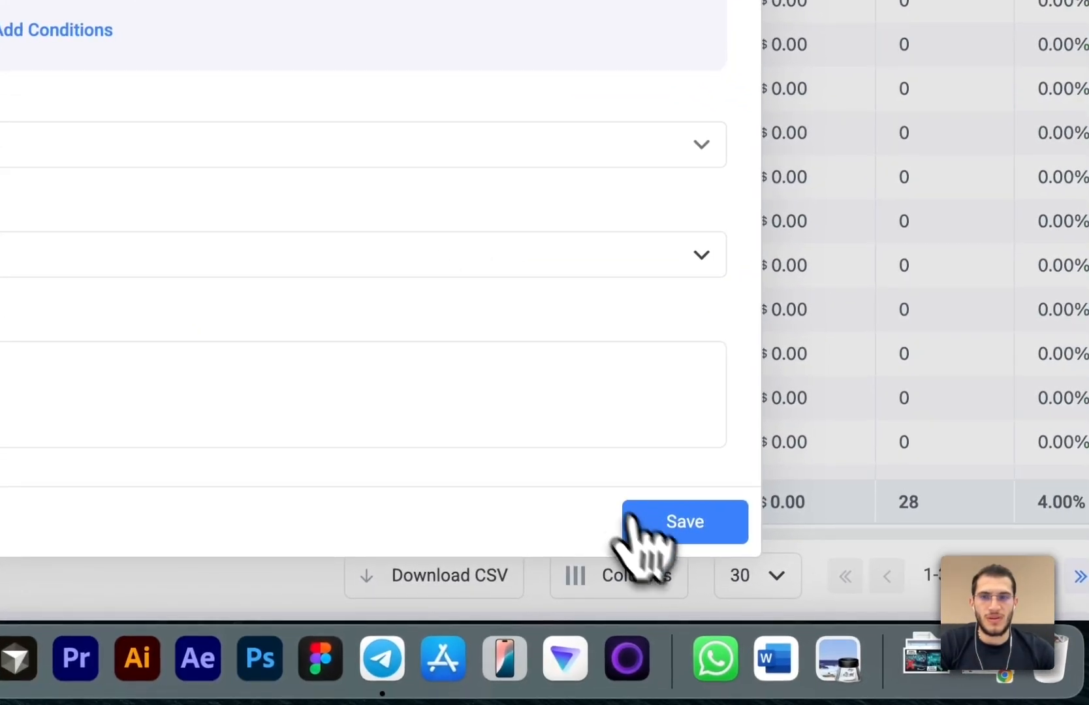
{"action": "left_click", "coordinate": [653, 529]}
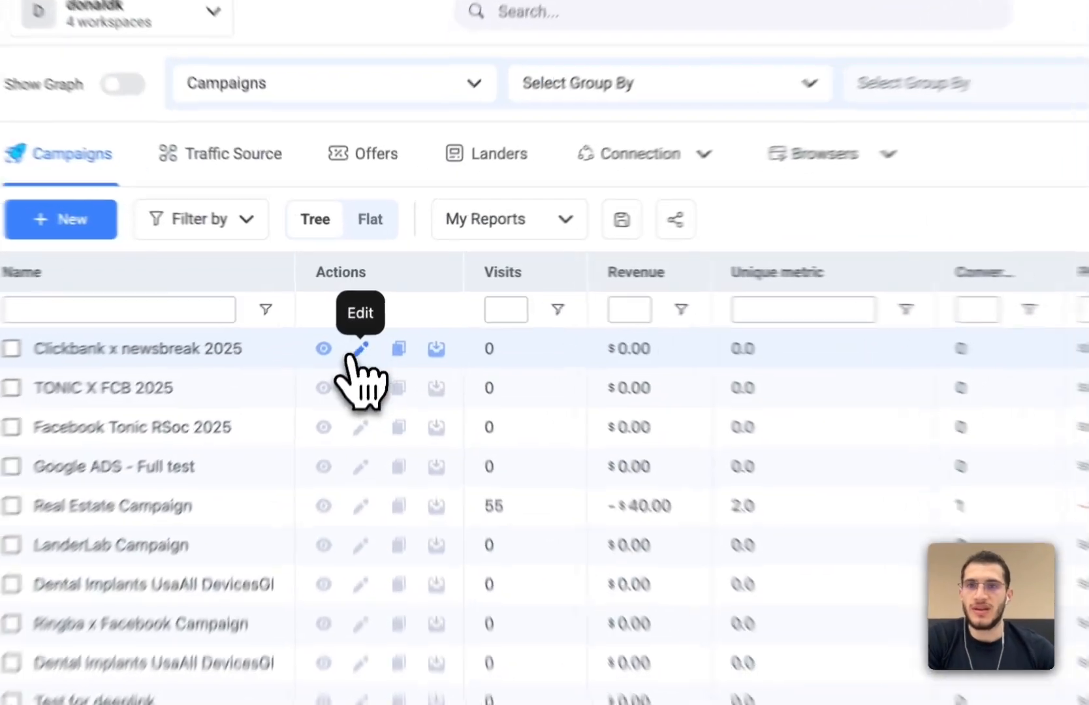
- Open the Clickbank x newsbreak 2025 campaign's tracking settings and copy its campaign tracking URL
{"action": "left_click", "coordinate": [357, 346]}
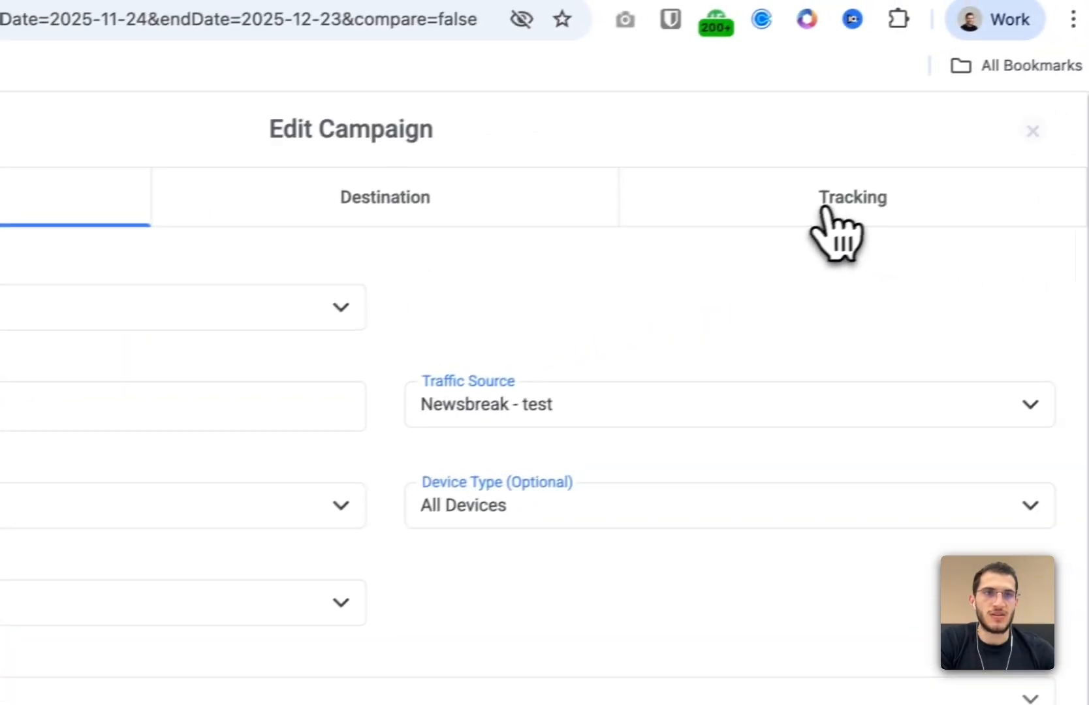
{"action": "left_click", "coordinate": [824, 209]}
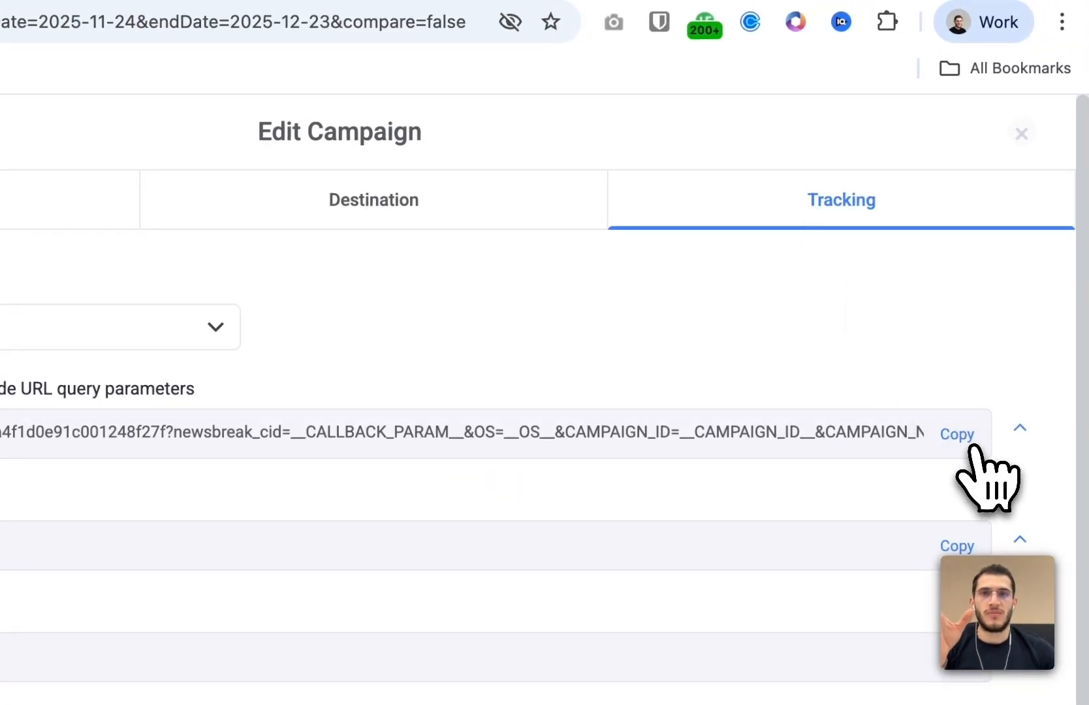
{"action": "left_click", "coordinate": [958, 435]}
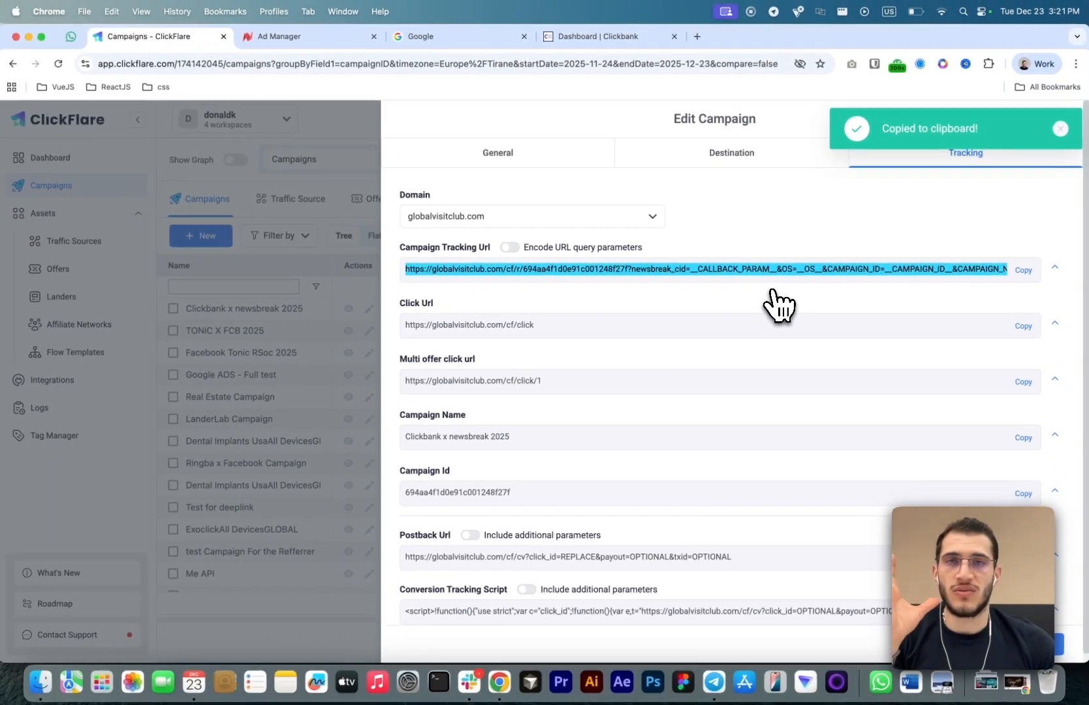
- In NewsBreak Ad Manager, replace the Tracker of all trackers (copy) ad's landing page URL with the copied tracking URL and return to ClickFlare
{"action": "left_click", "coordinate": [280, 35]}
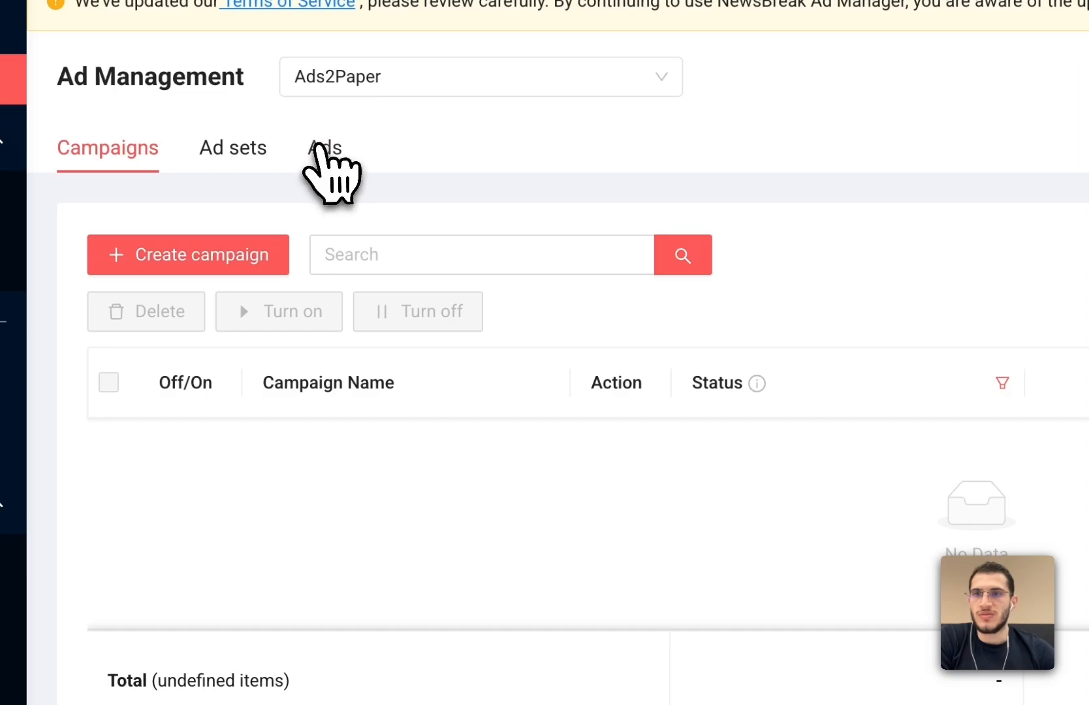
{"action": "left_click", "coordinate": [559, 388]}
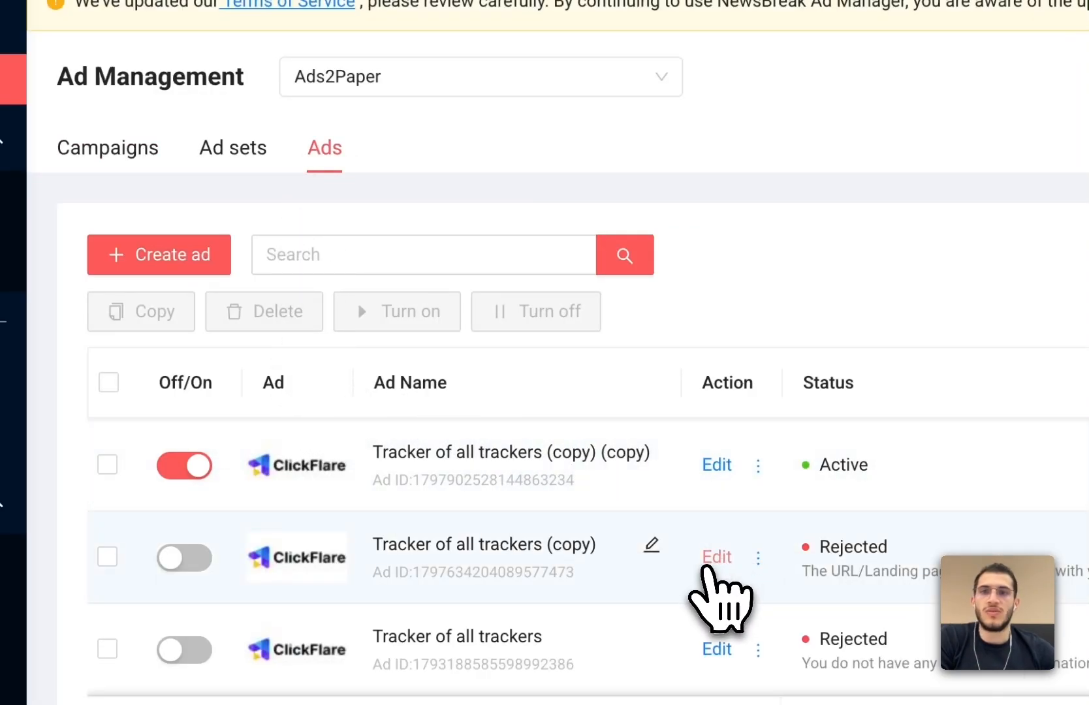
{"action": "left_click", "coordinate": [705, 568]}
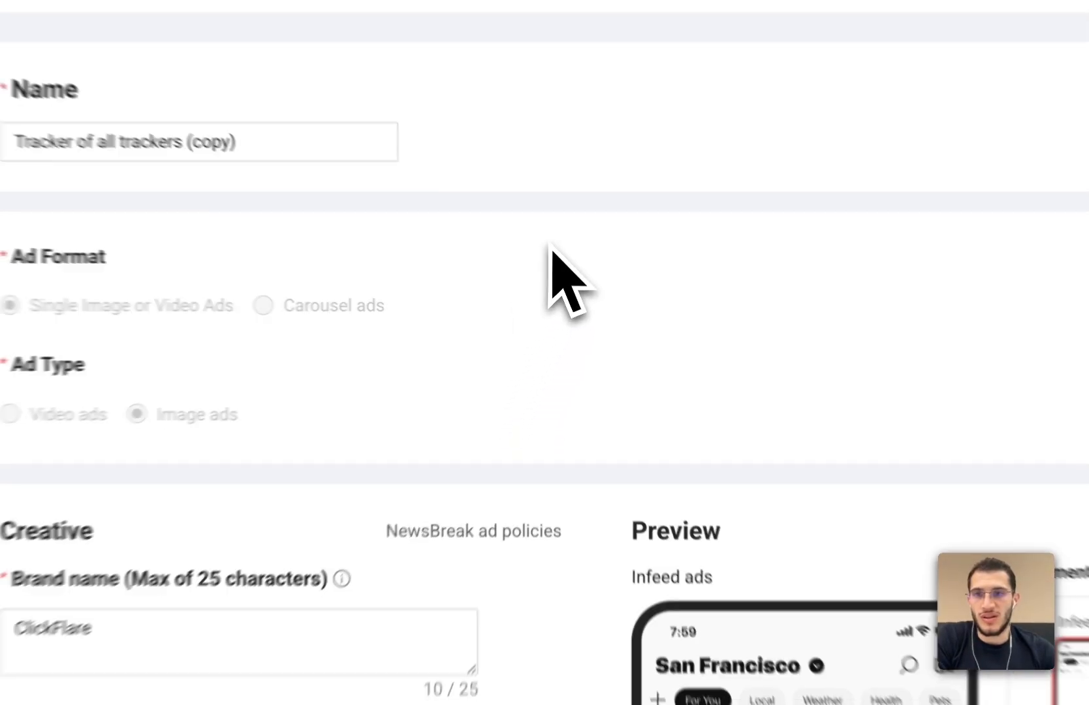
{"action": "scroll", "coordinate": [552, 246], "scroll_direction": "down", "scroll_amount": 4}
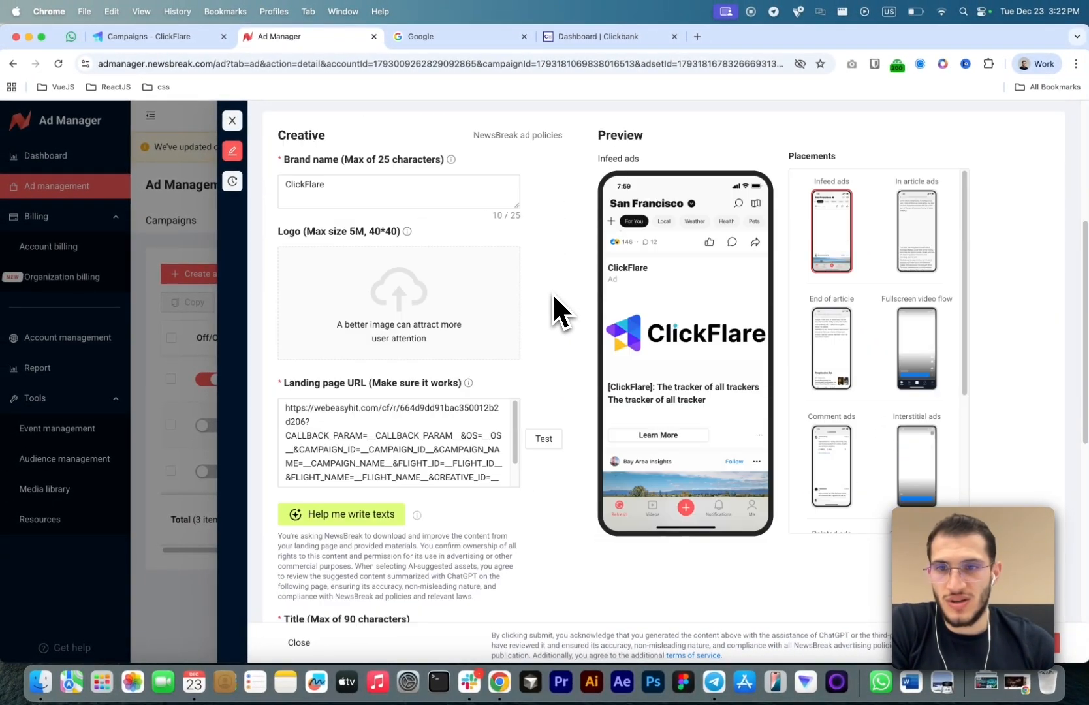
{"action": "scroll", "coordinate": [553, 292], "scroll_direction": "down", "scroll_amount": 1}
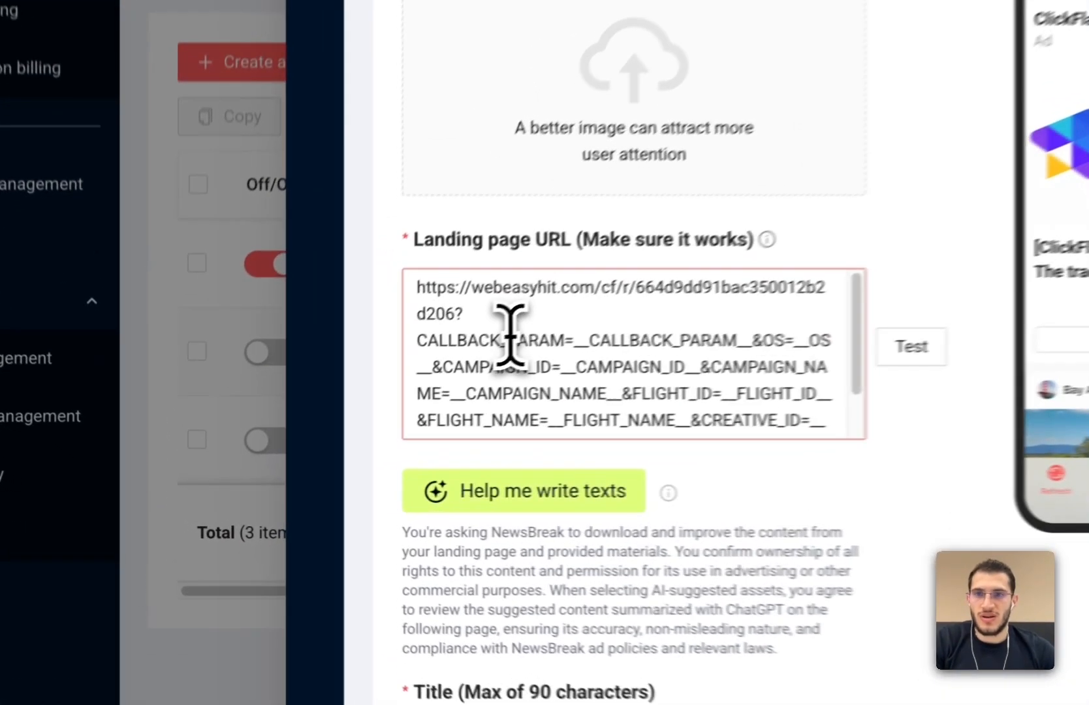
{"action": "triple_click", "coordinate": [337, 417]}
{"action": "key", "text": "ctrl+v"}
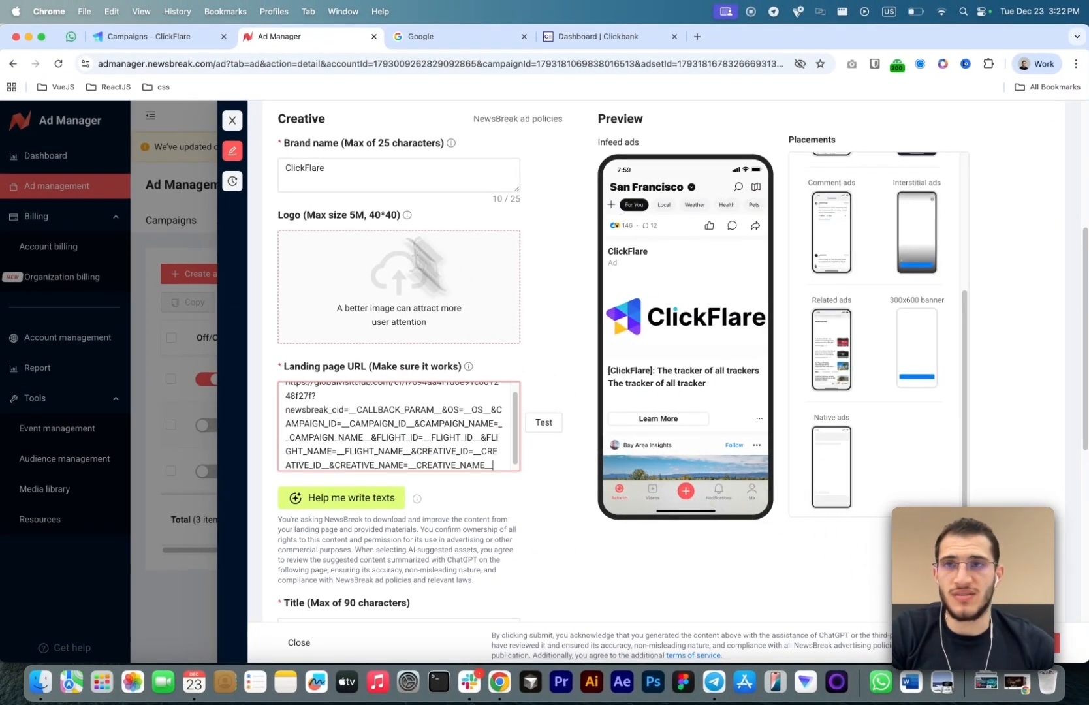
{"action": "left_click", "coordinate": [165, 37]}
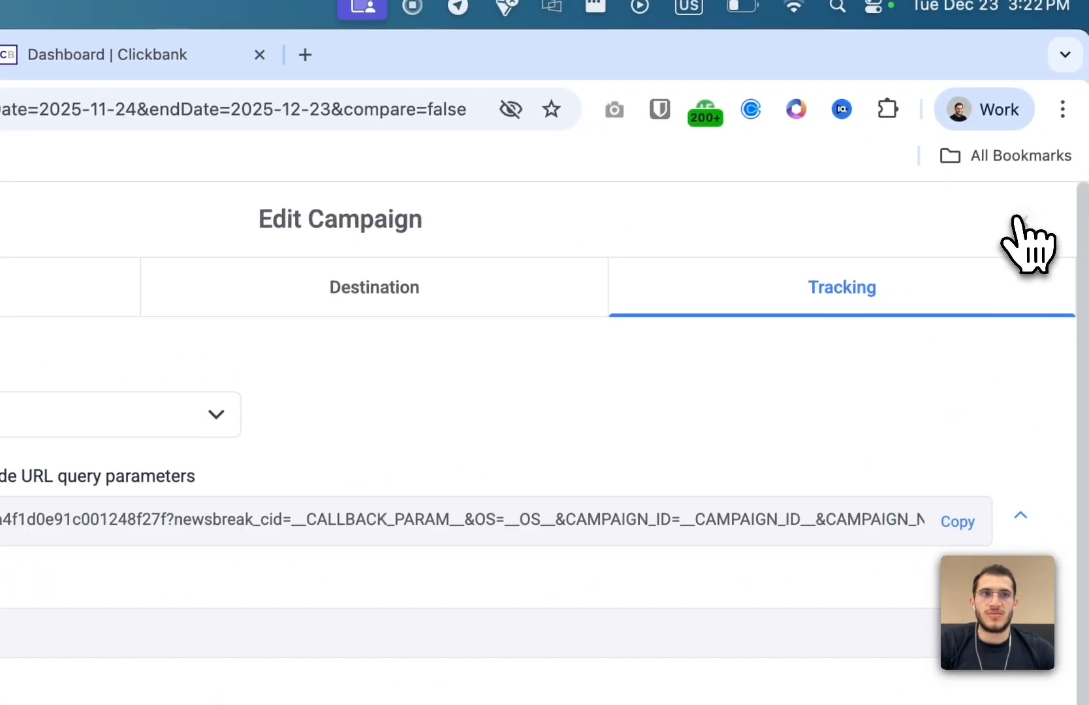
{"action": "left_click", "coordinate": [1019, 221]}
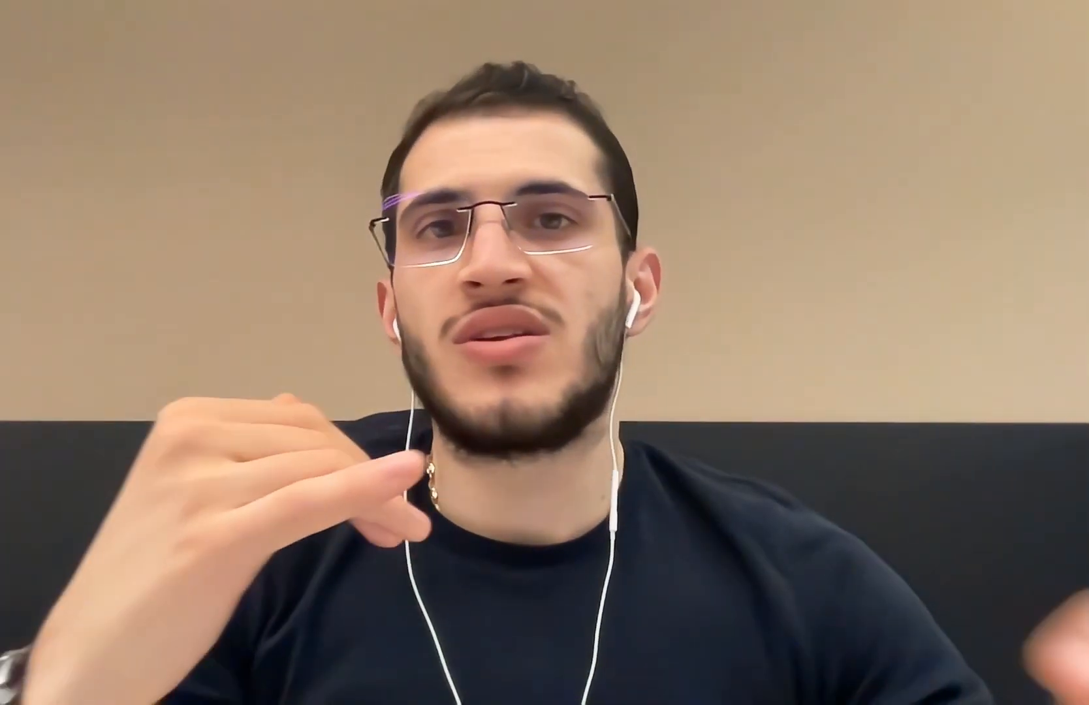